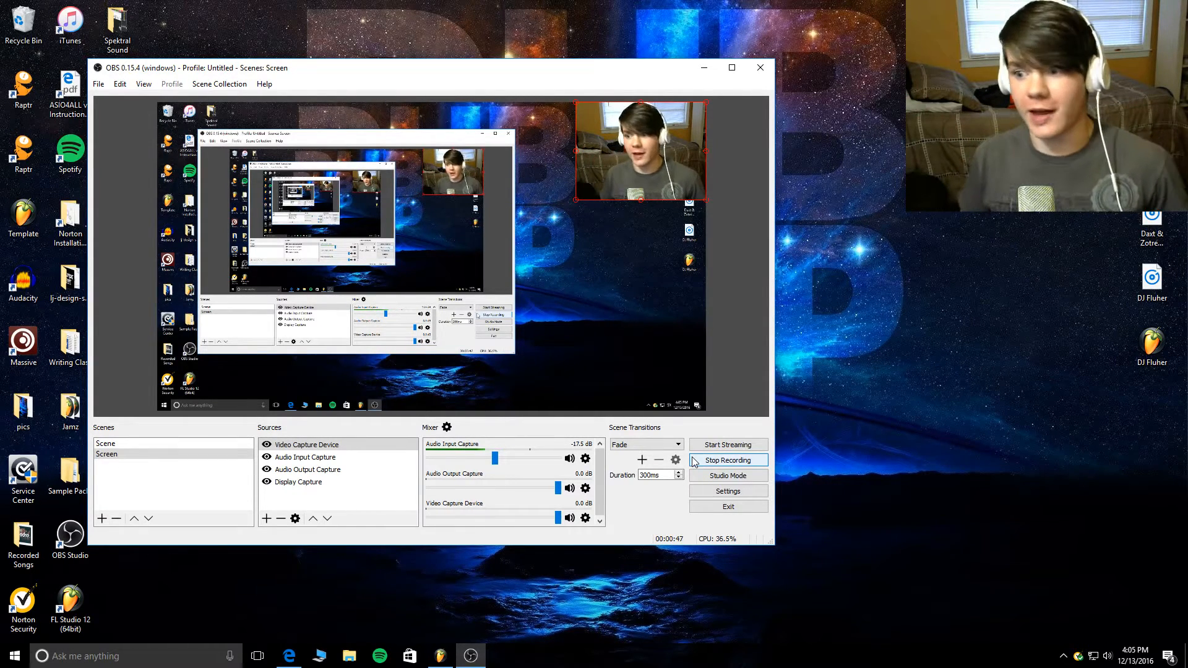
- Review the YouTube comment requesting the main drop lead from Daxt & Zotrexx - Spilled, closing the view when done
click(700, 67)
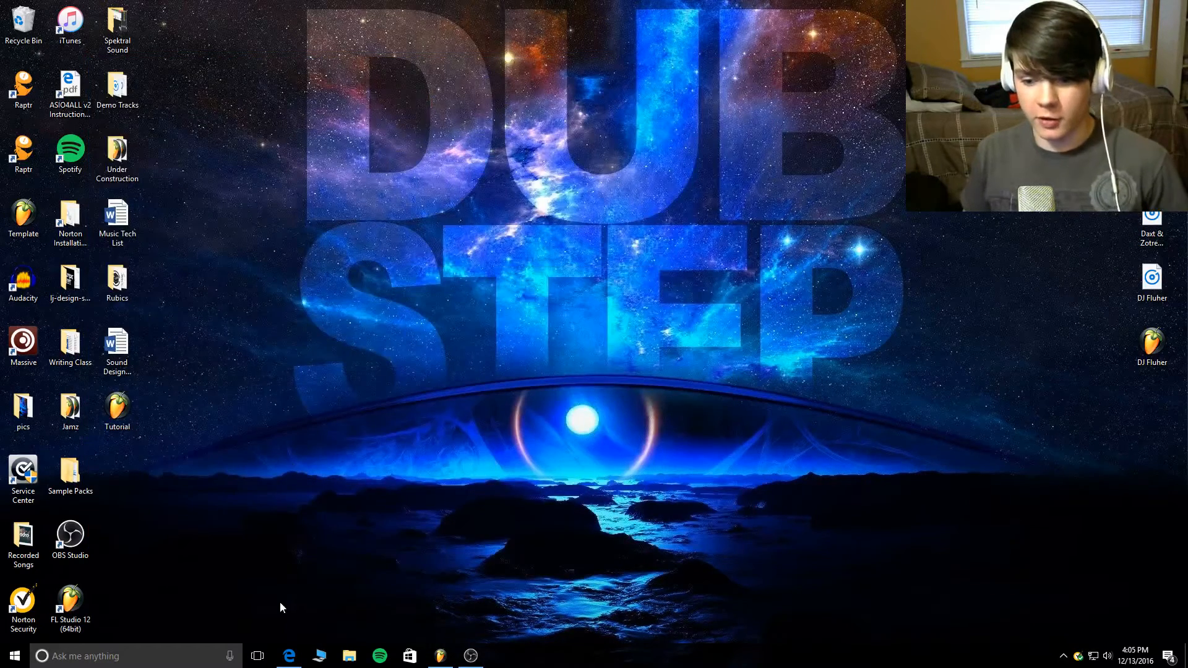
click(286, 656)
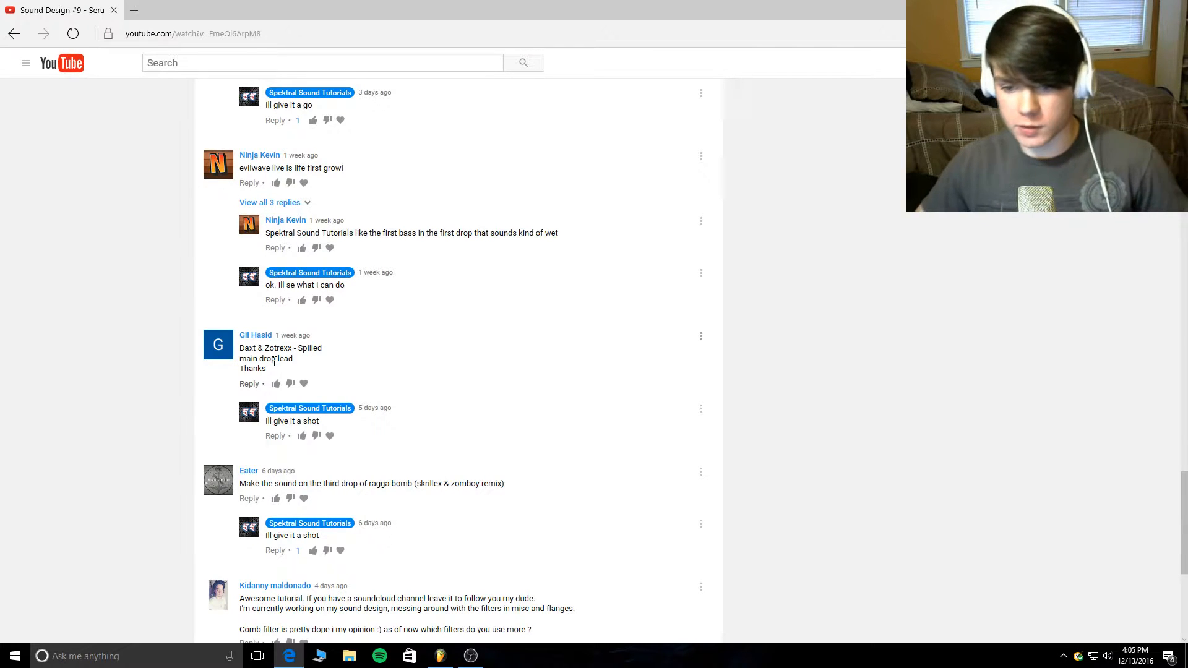
mouse_move(252, 339)
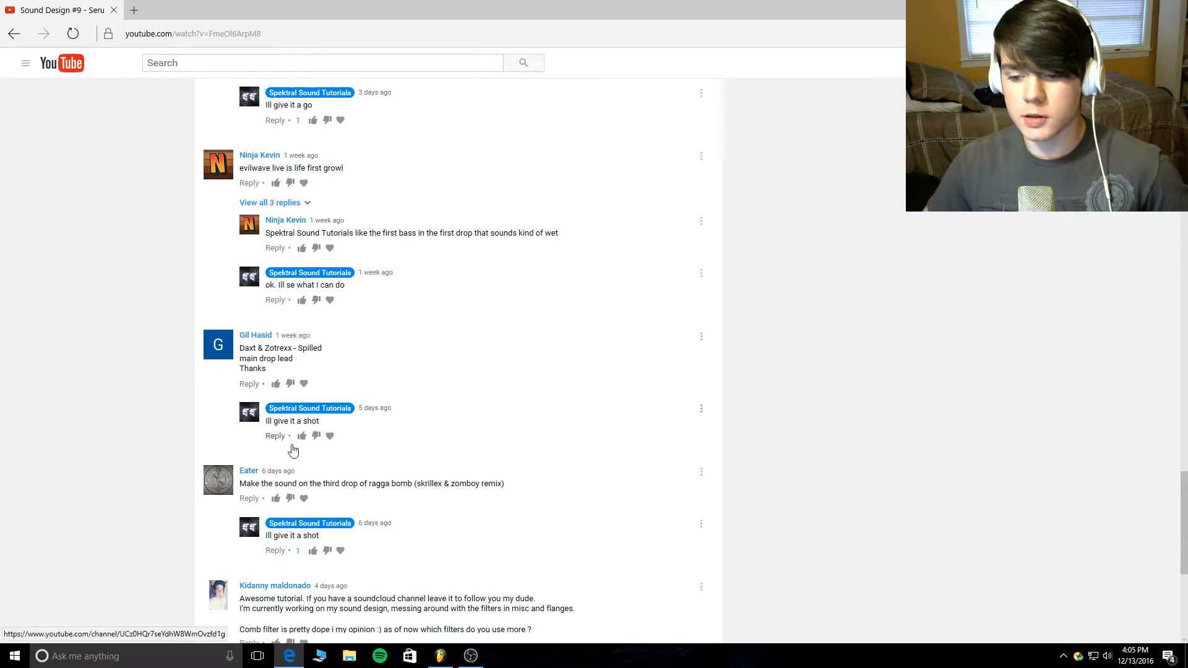
mouse_move(323, 529)
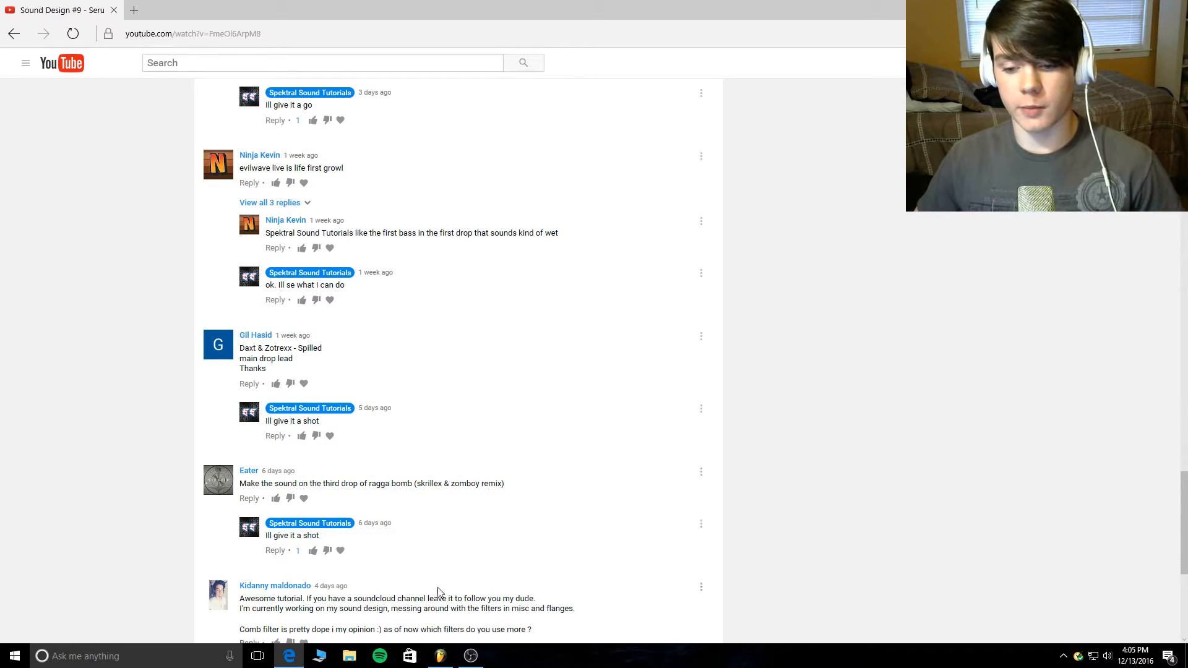
click(282, 655)
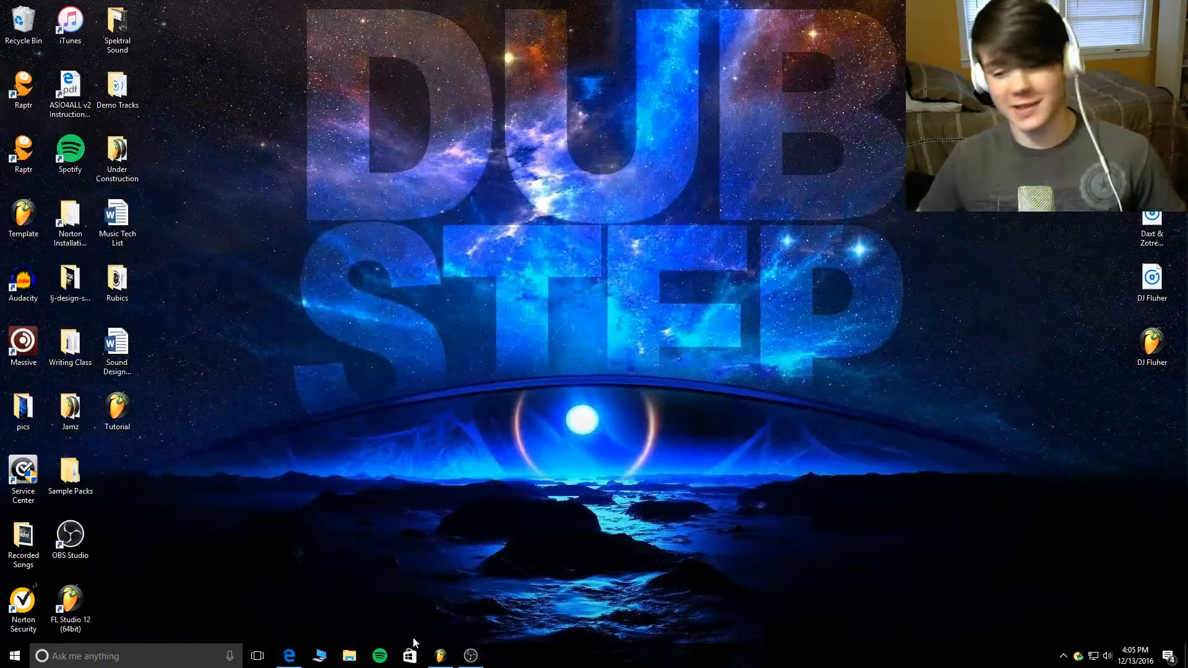
- Switch to the Tutorial.flp project in FL Studio and listen to the first Daxt & Zotrexx Spilled clip from the song start
click(448, 653)
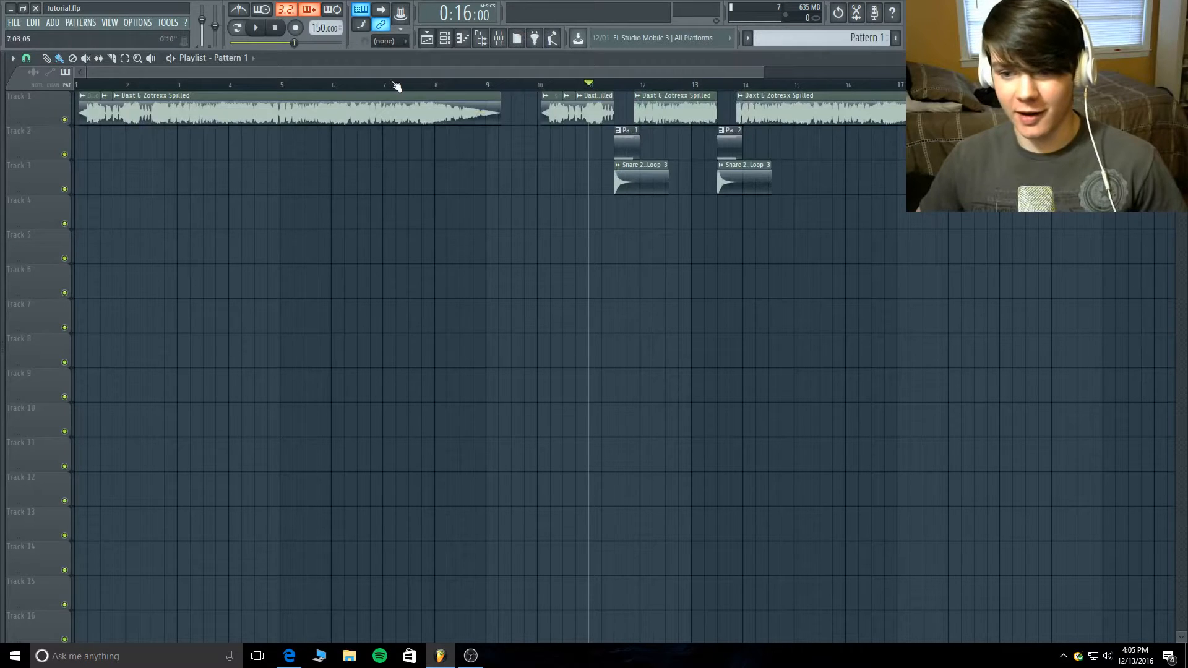
click(113, 84)
click(75, 84)
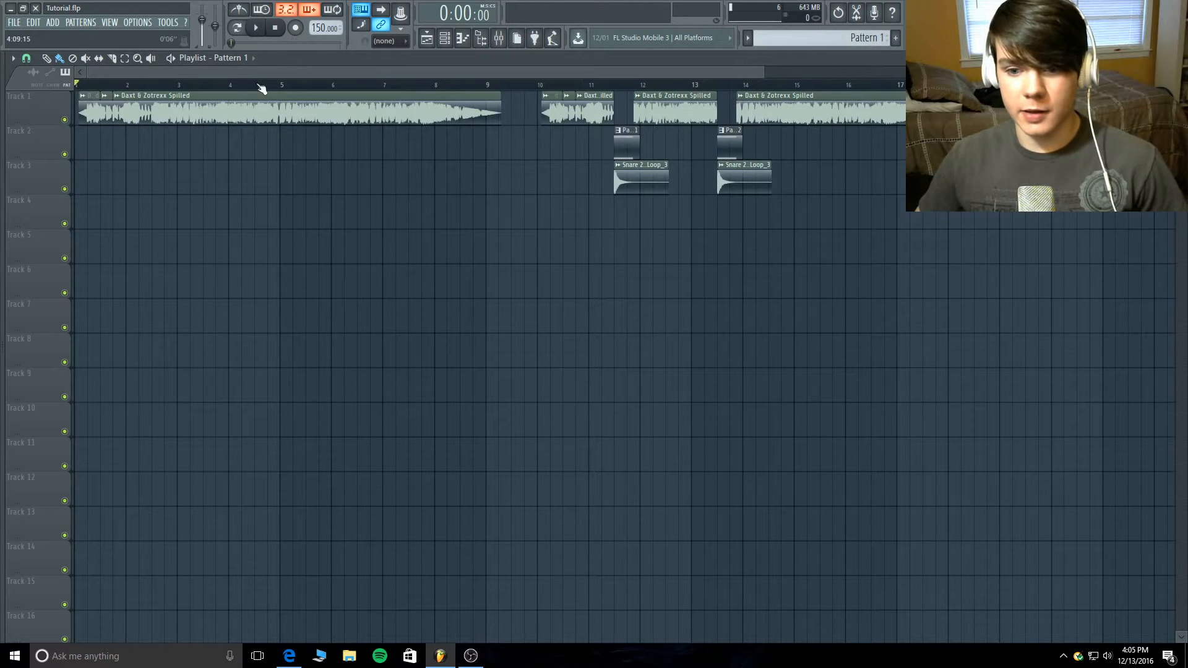
click(255, 27)
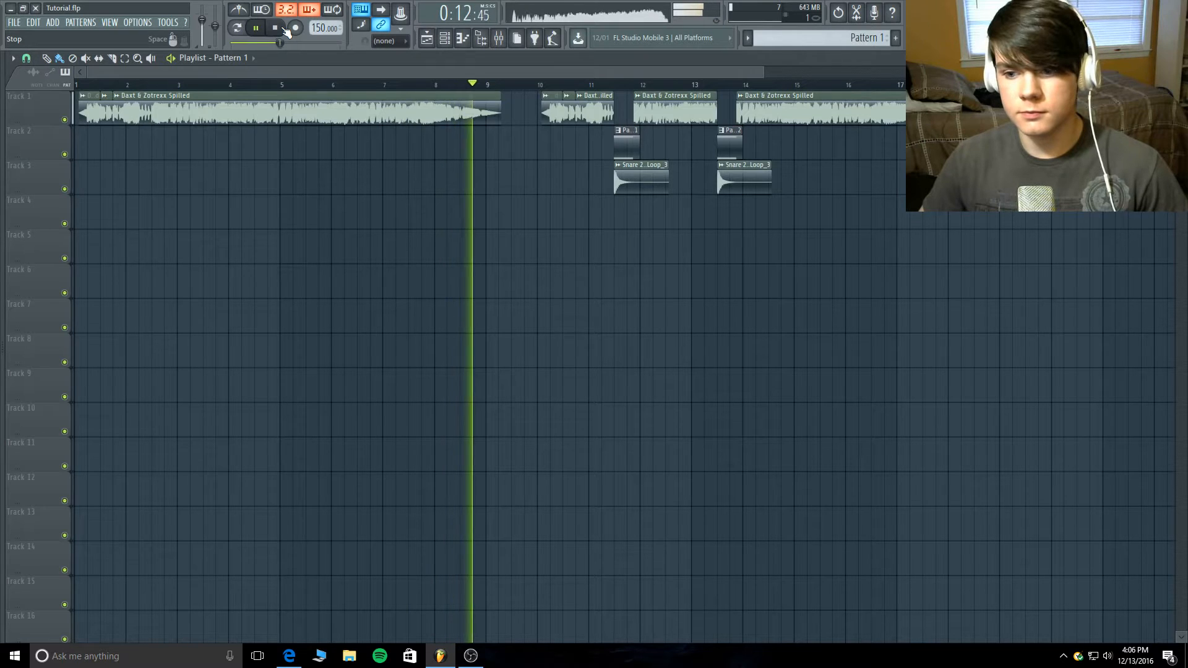
click(279, 29)
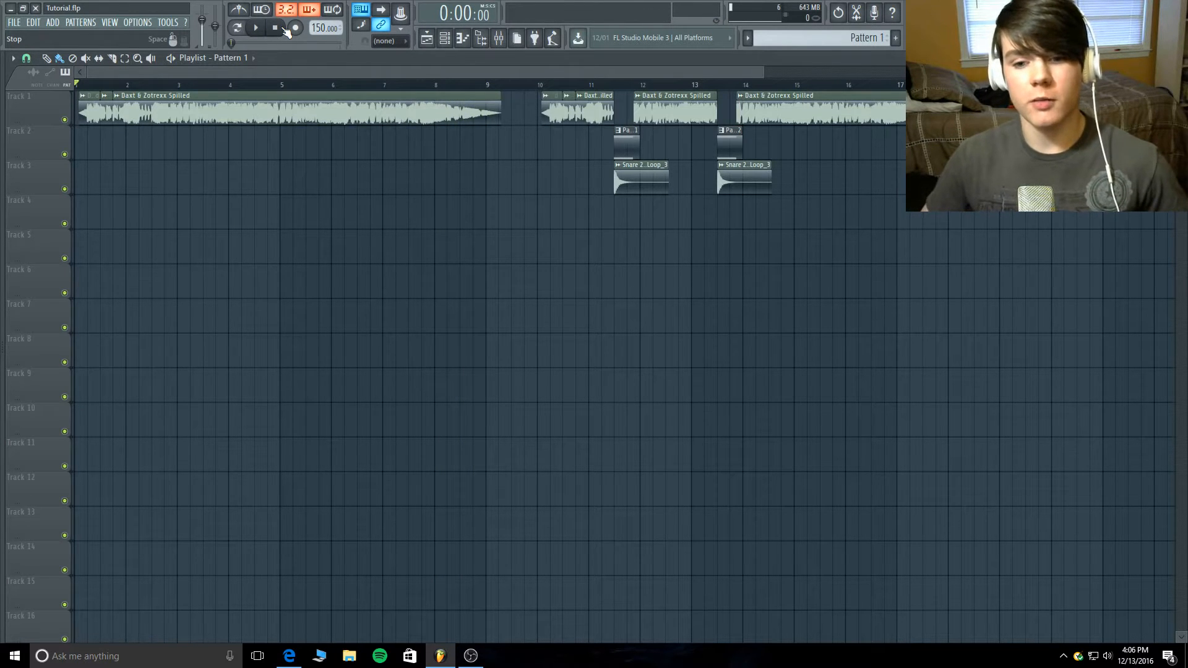
- Listen to the original drop from the middle of bar 2, isolating its first short lead sound with a time selection before clearing it
click(151, 86)
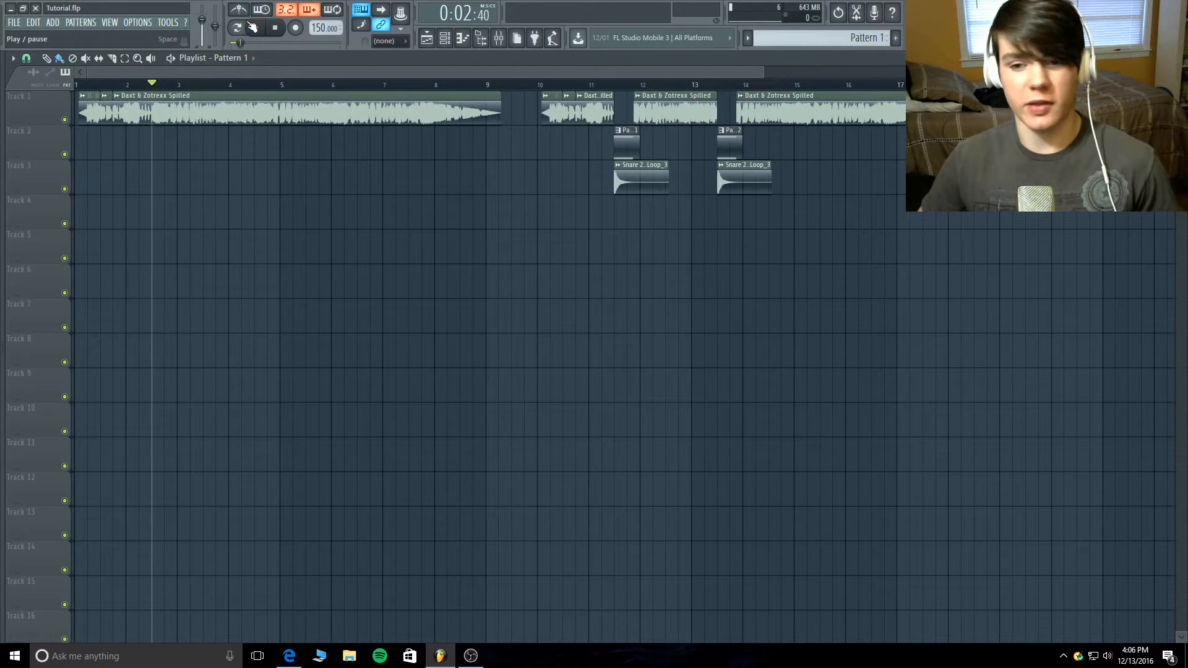
click(256, 28)
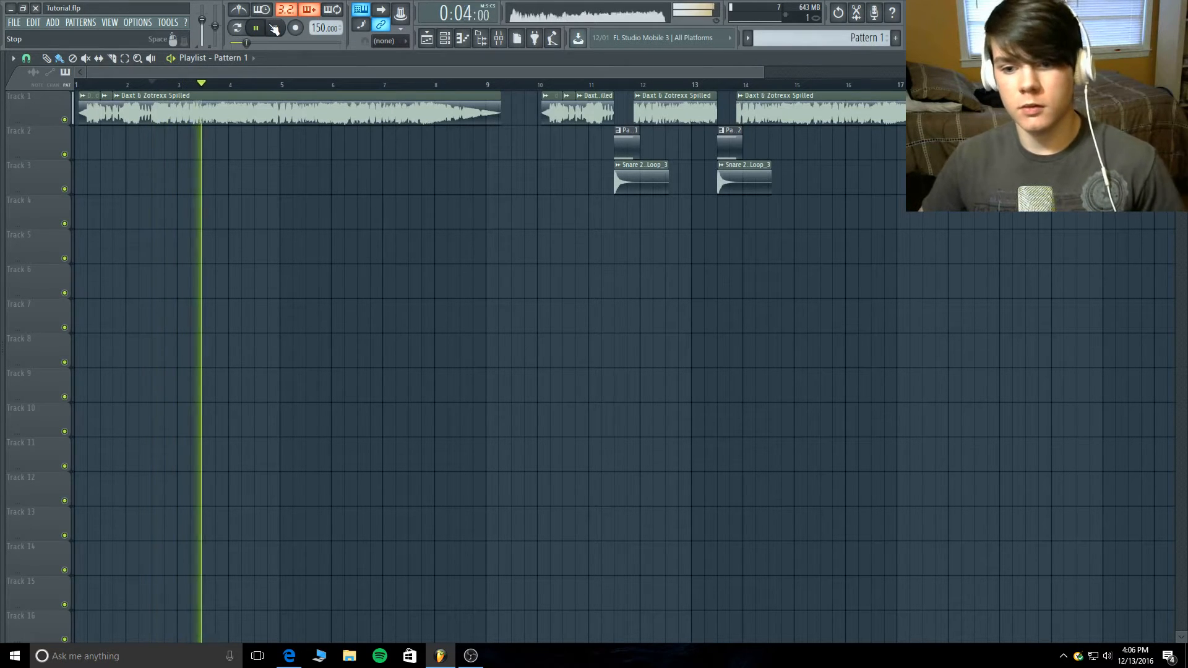
click(274, 28)
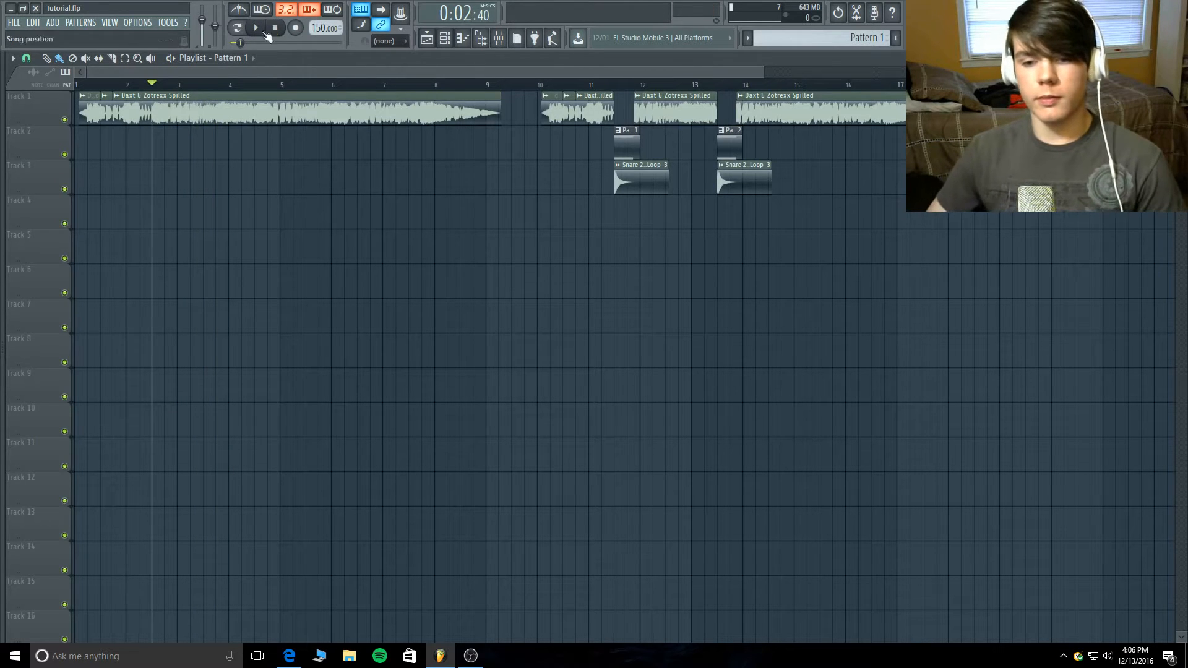
mouse_move(155, 86)
mouse_down()
mouse_move(184, 87)
mouse_move(166, 86)
mouse_up()
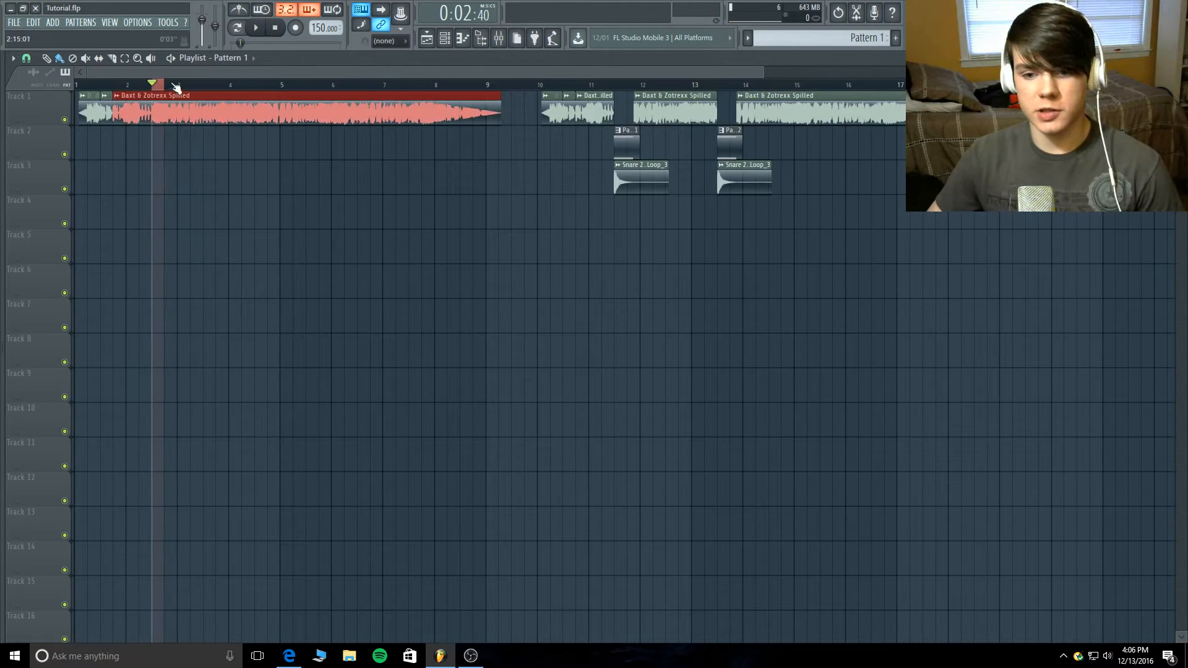
click(258, 28)
click(275, 29)
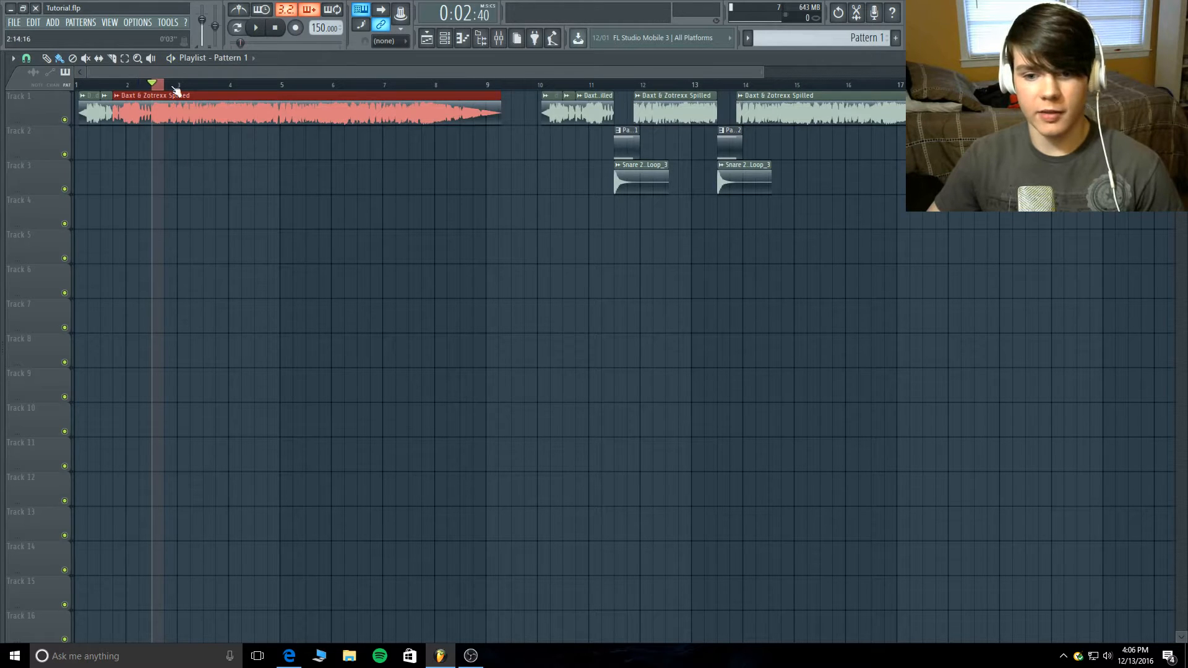
click(233, 177)
right_click(234, 180)
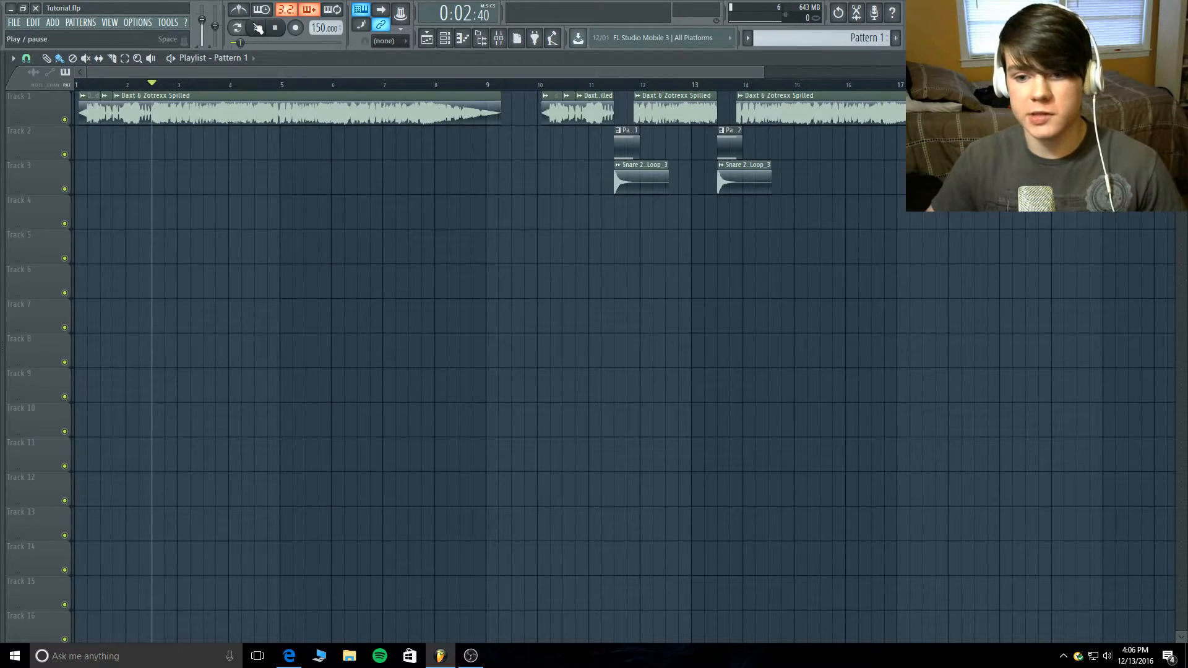
- Audition the original lead sounds late in bar 3, in mid-bar 4, and again in mid-bar 2
drag(241, 42, 248, 43)
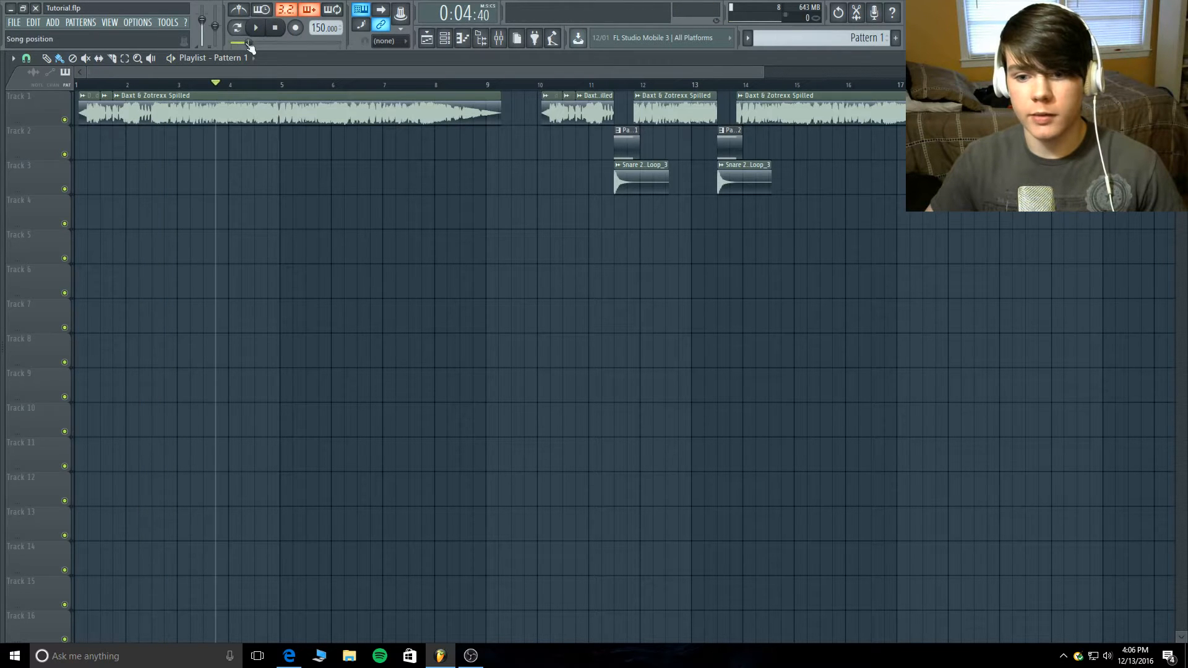
click(256, 27)
click(276, 28)
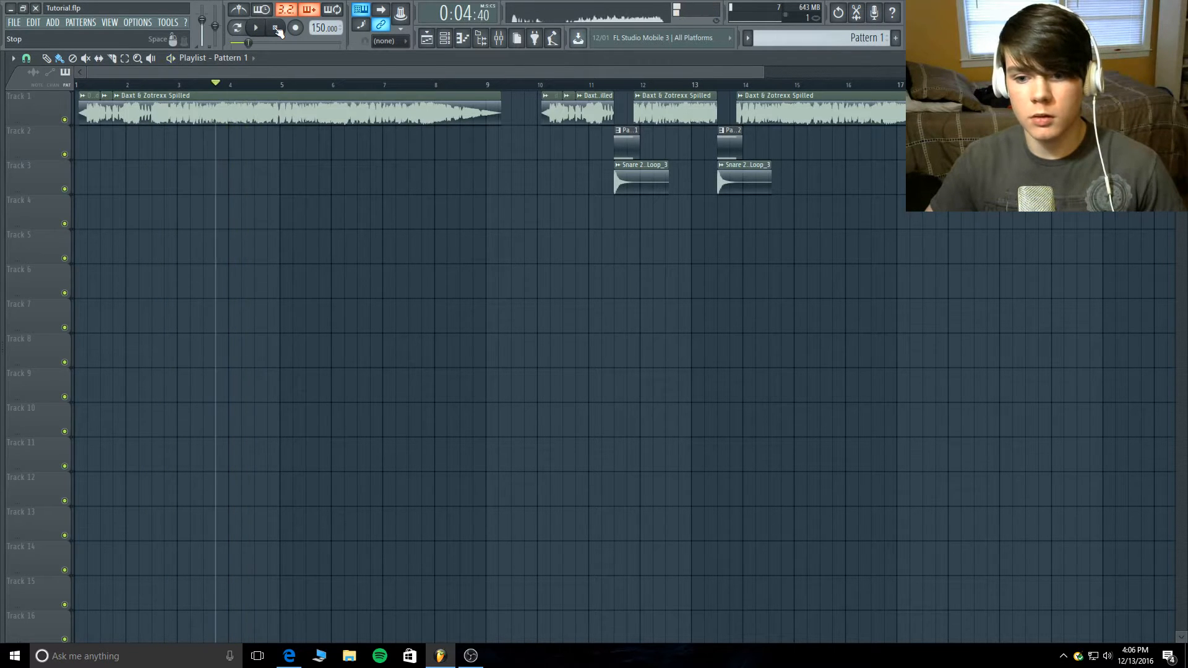
click(254, 86)
click(255, 27)
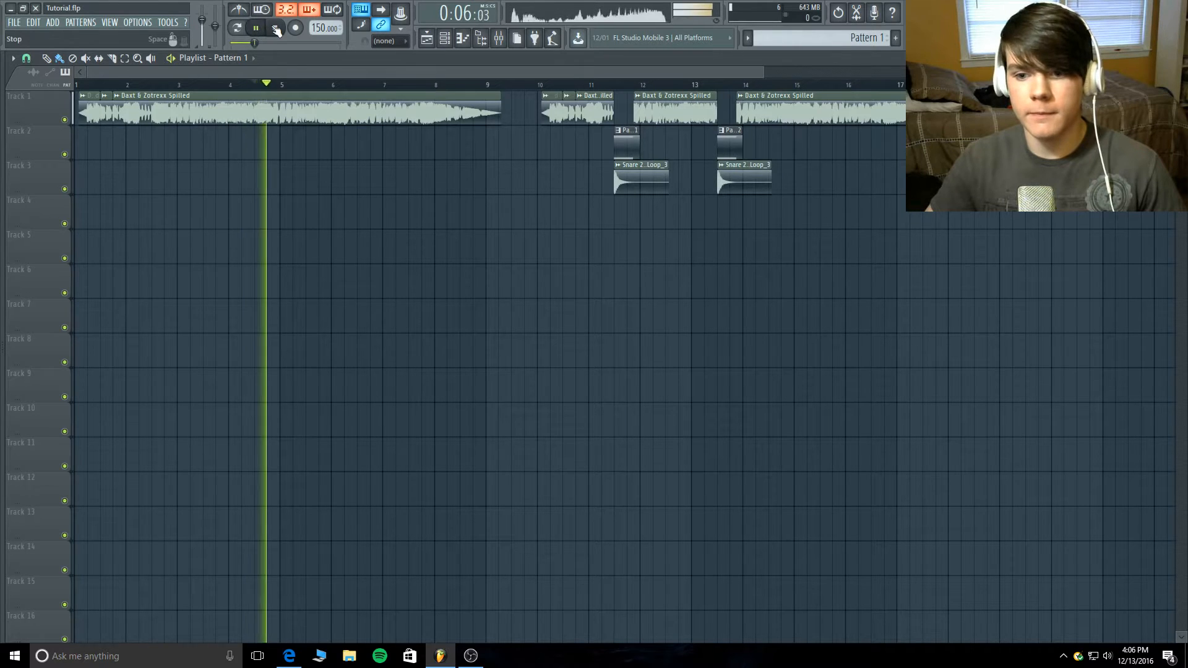
click(276, 28)
click(151, 85)
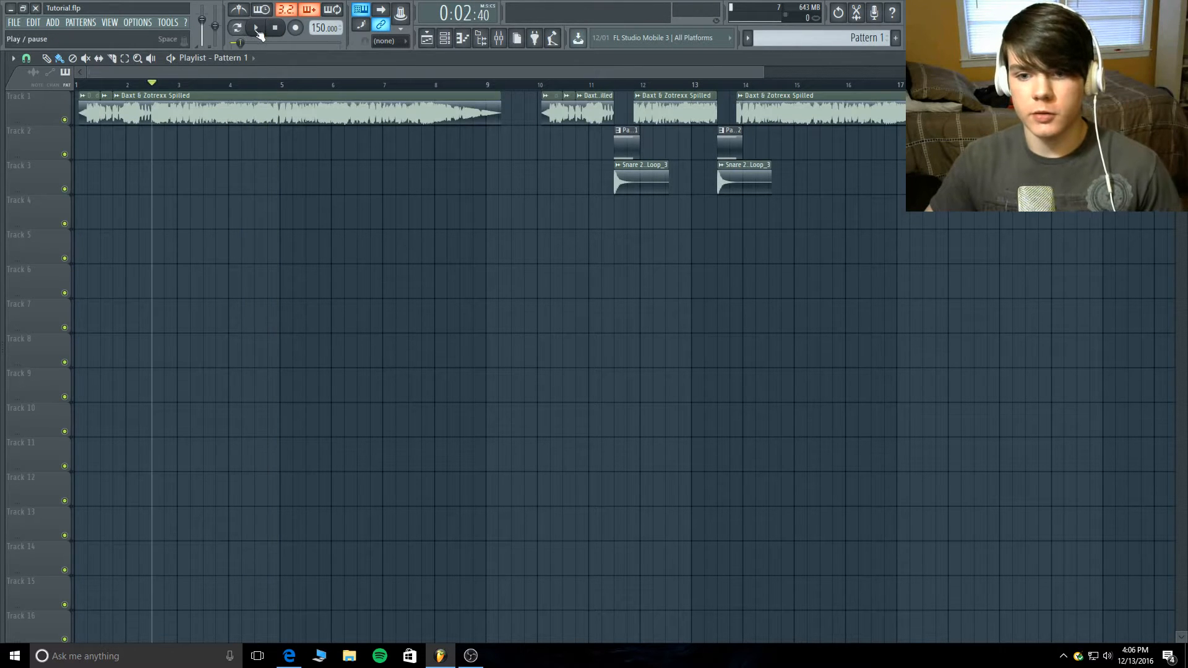
click(256, 27)
click(276, 27)
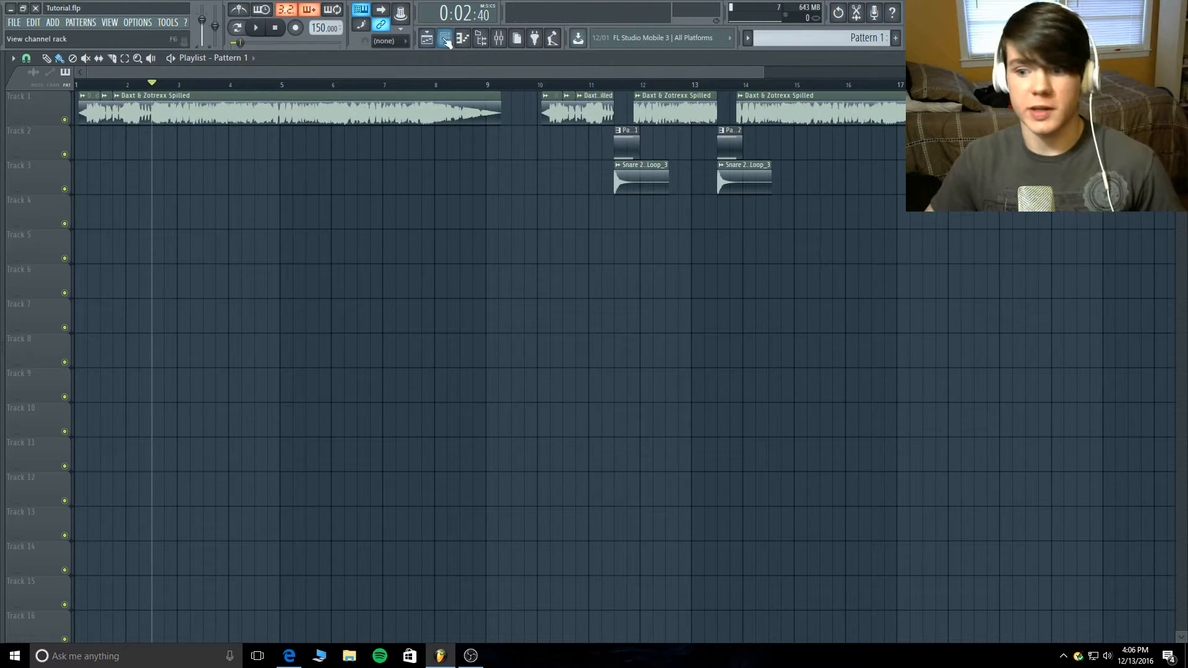
- Listen to the second arrangement with the recreated lead patterns, starting from just before bar 10
click(538, 87)
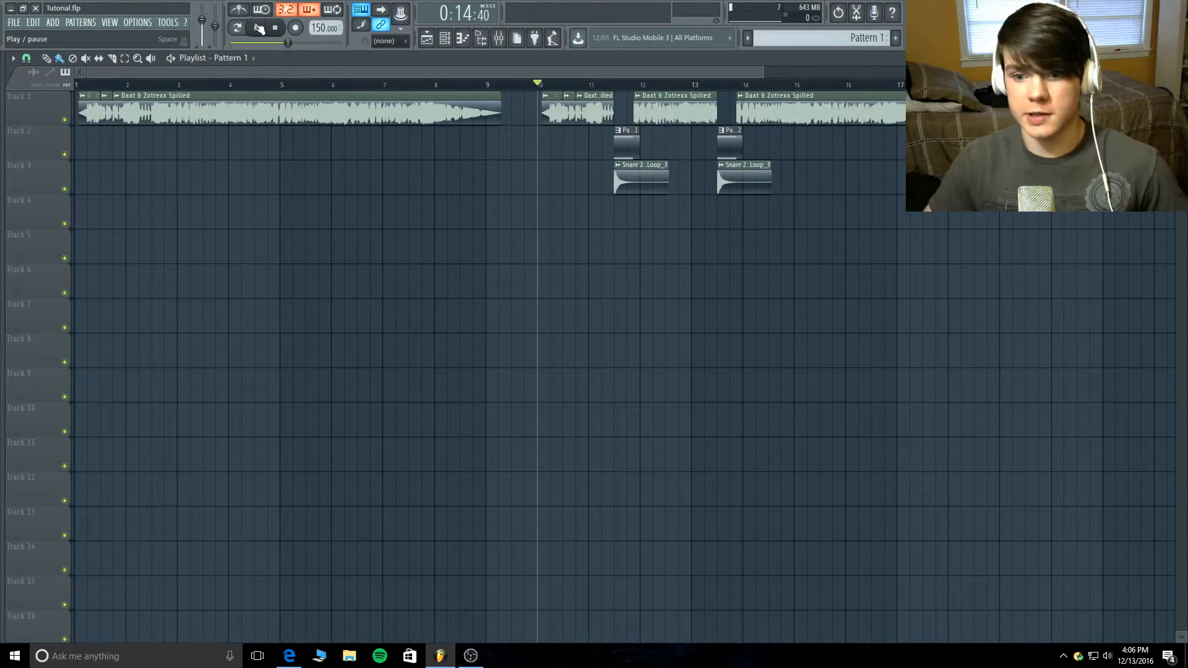
click(257, 27)
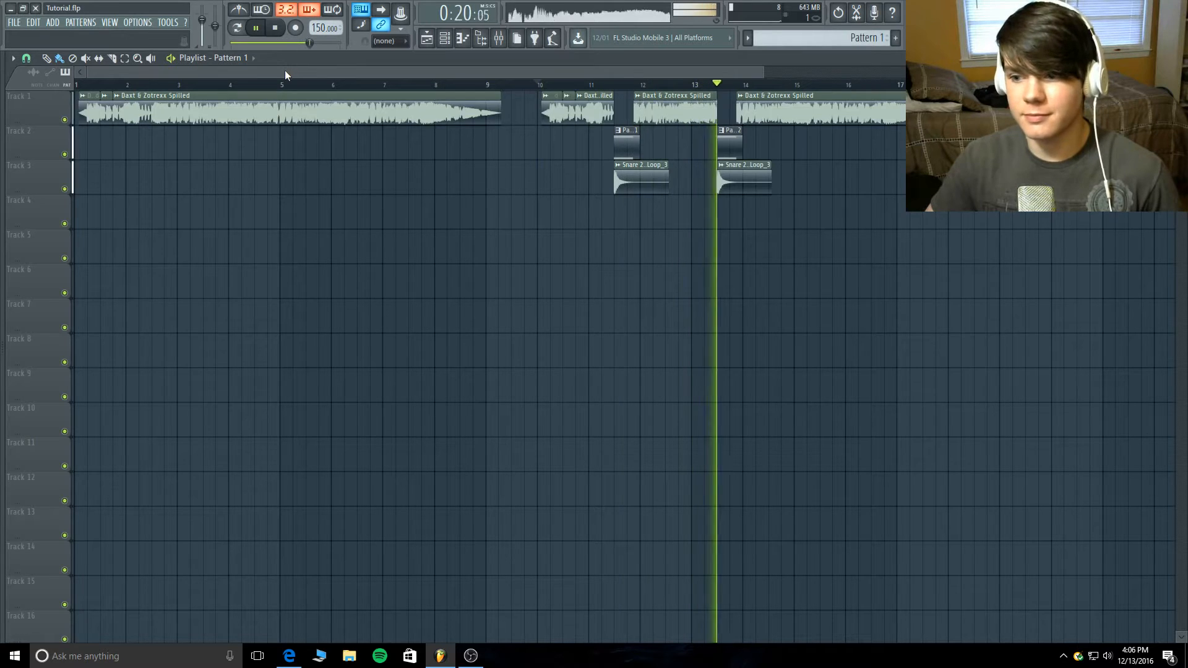
click(277, 28)
- Compare the original lead in mid-bar 2 with the recreated lead in mid-bar 11
click(150, 86)
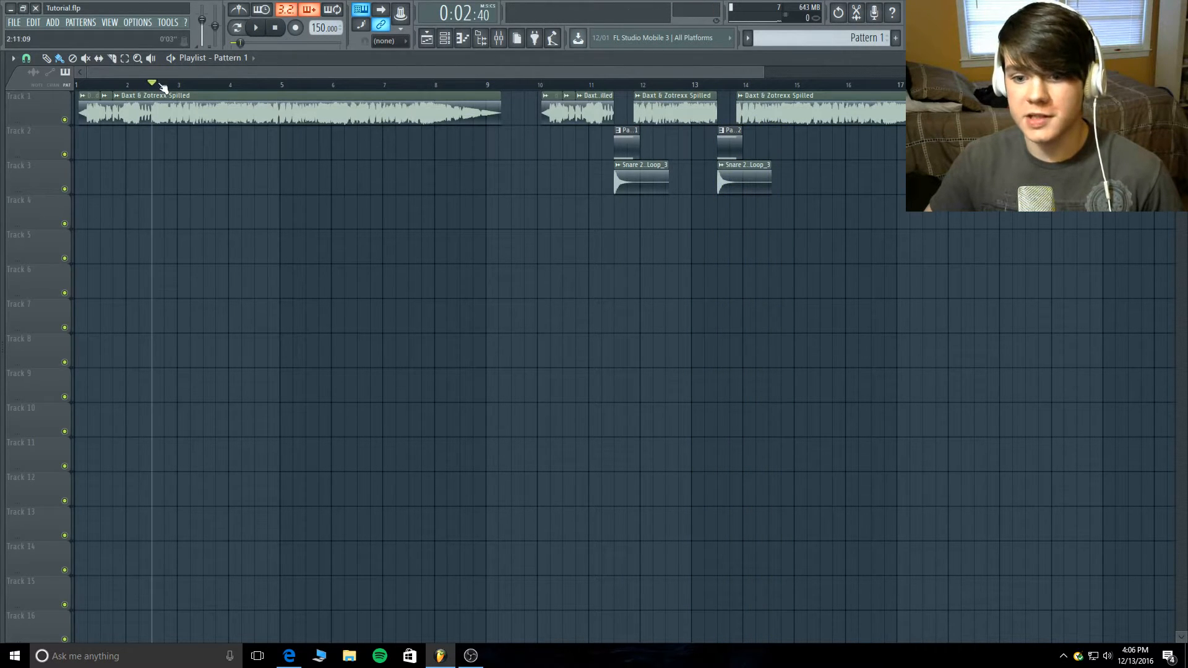
click(255, 27)
click(276, 28)
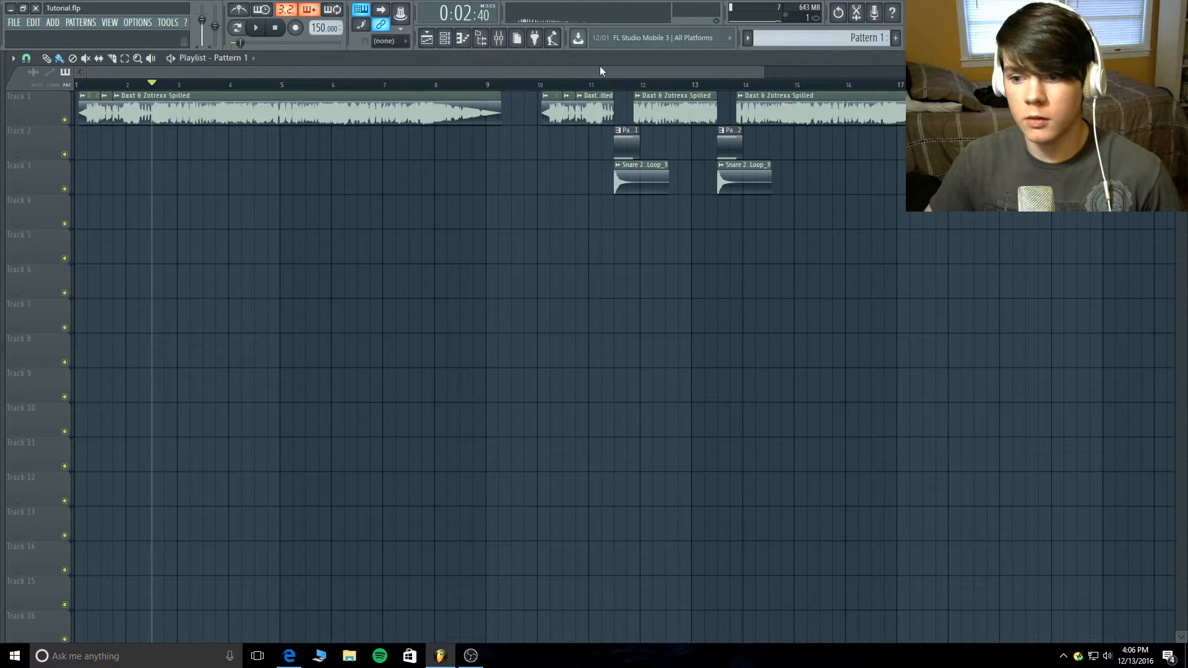
click(619, 87)
click(255, 28)
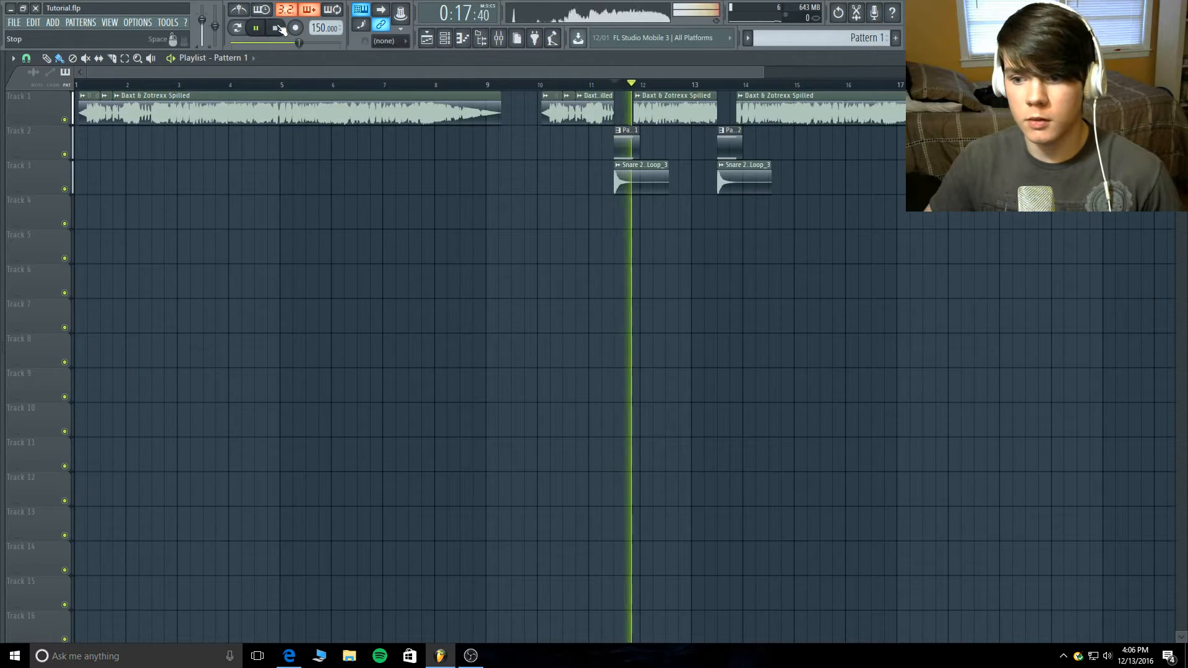
click(276, 28)
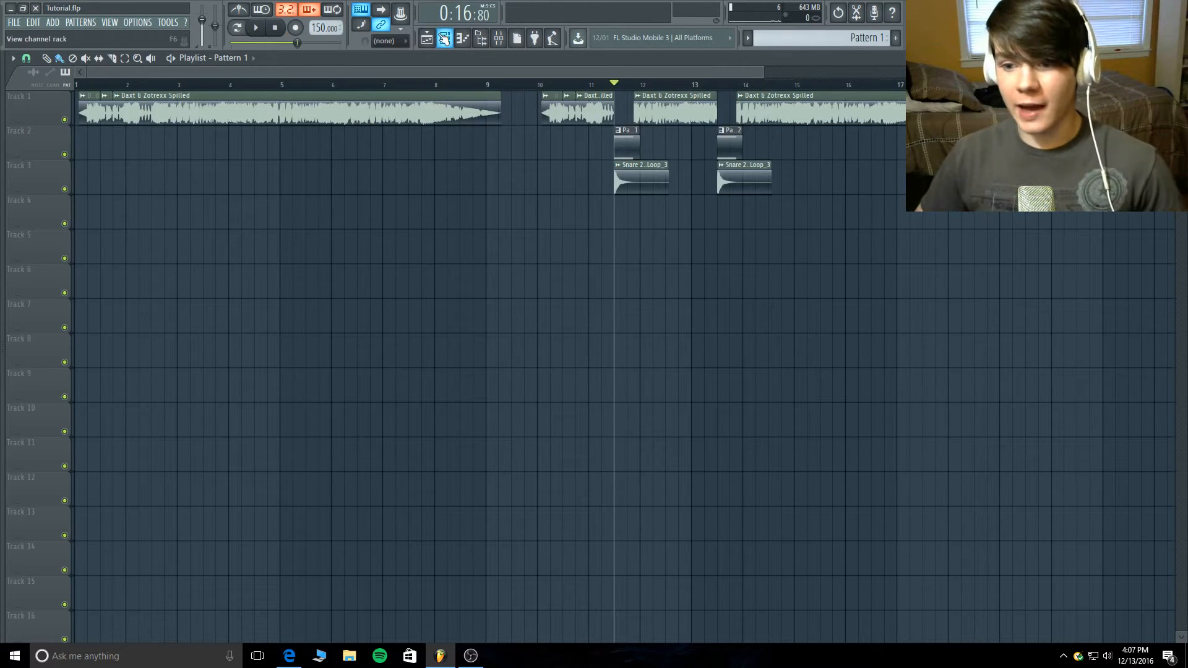
- Inspect the 3x Osc and Serum channels in the channel rack, including Serum's Spilled preset, and close both plugins
click(444, 39)
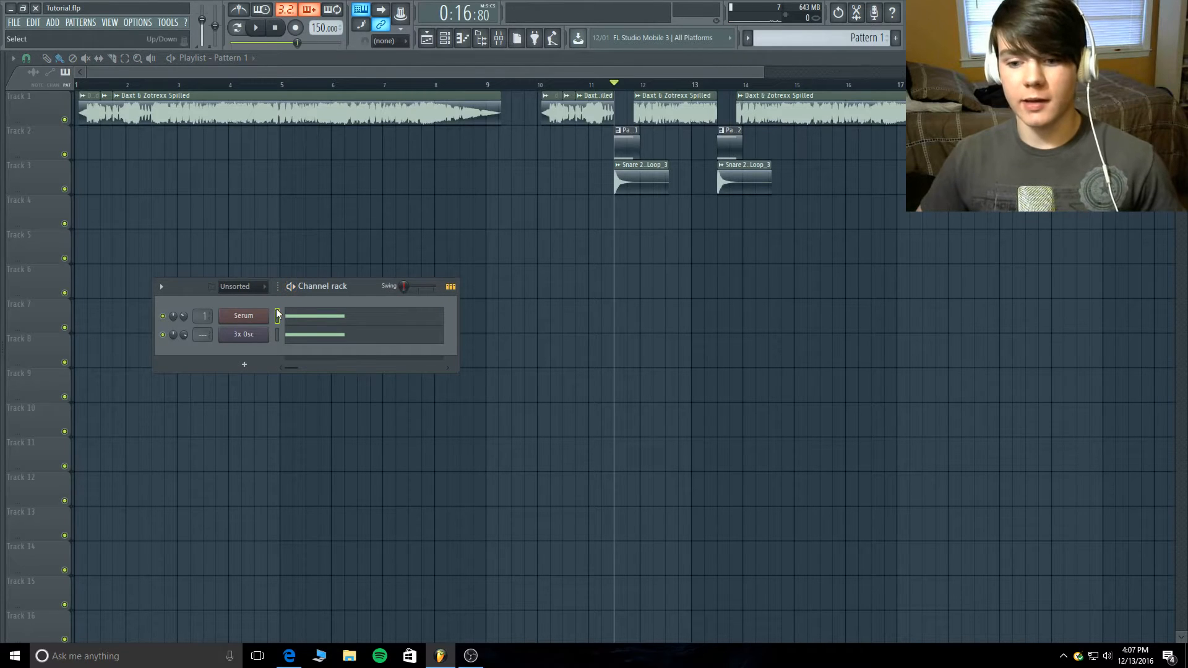
click(264, 340)
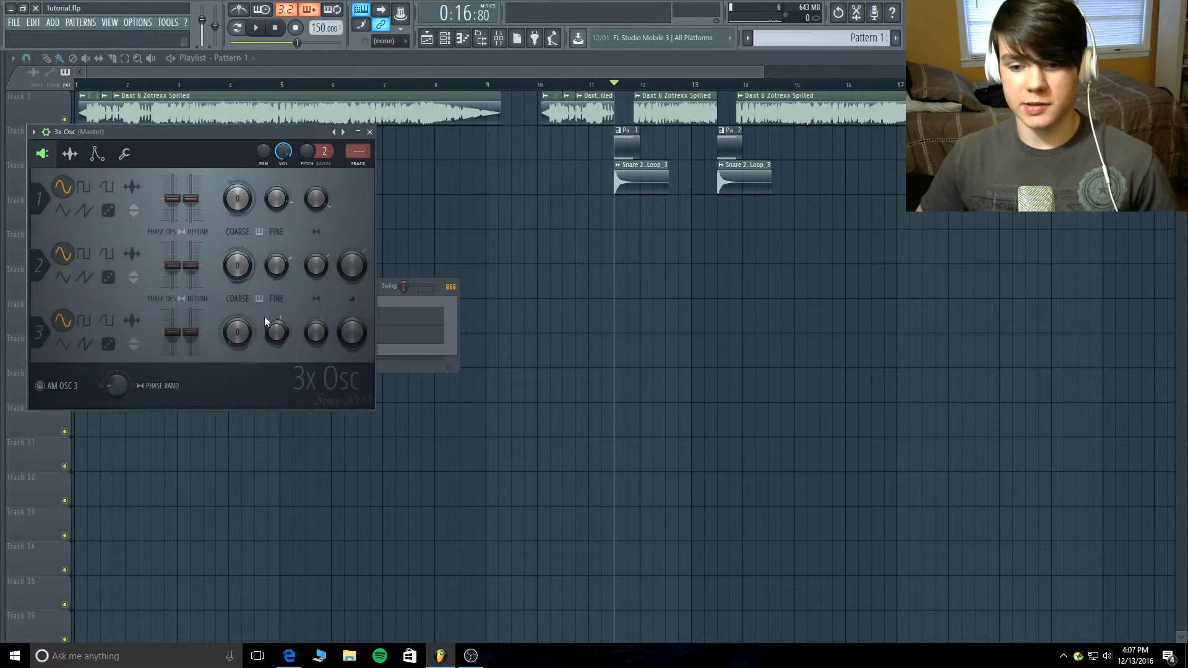
click(369, 132)
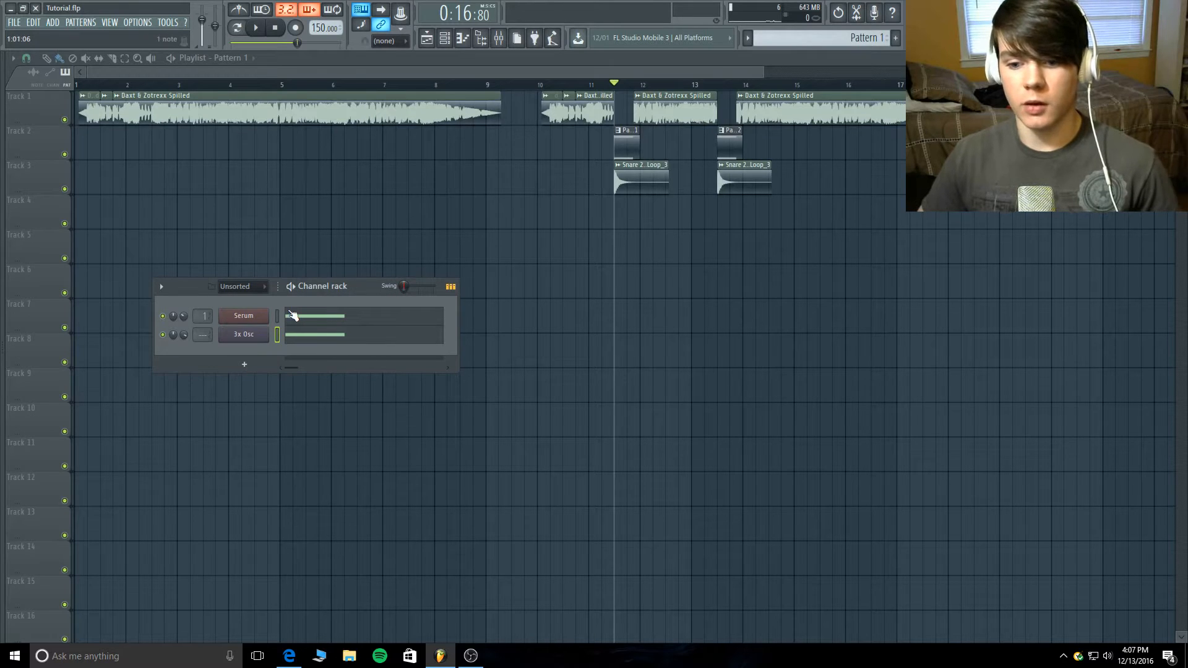
click(244, 315)
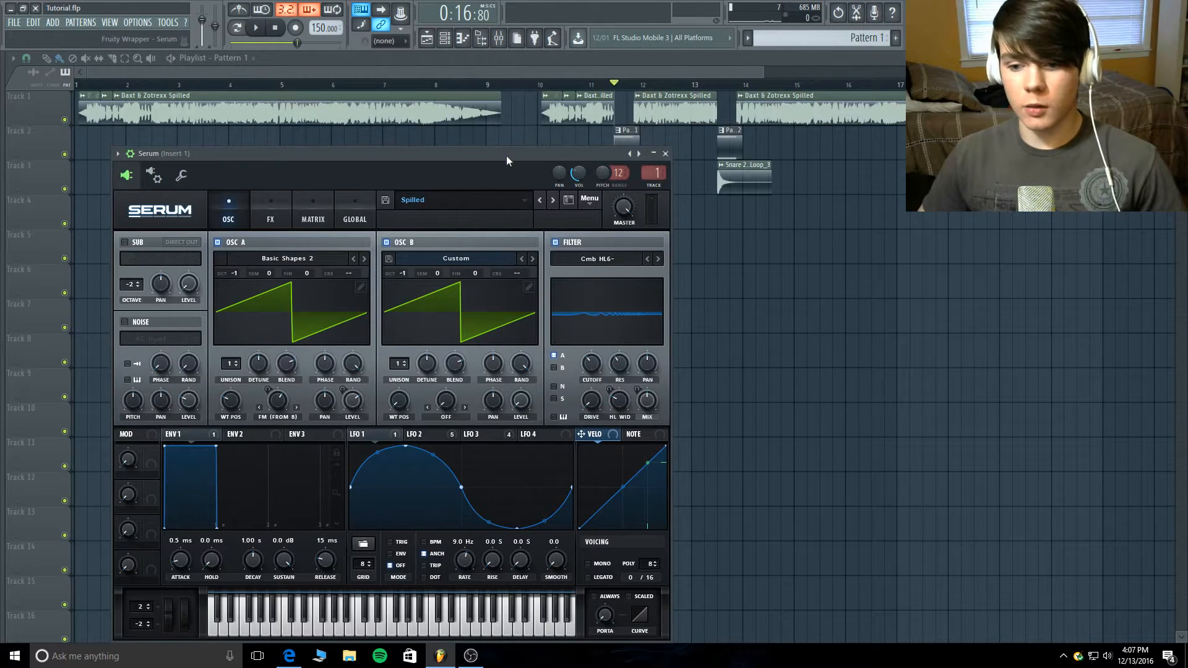
drag(506, 156, 506, 63)
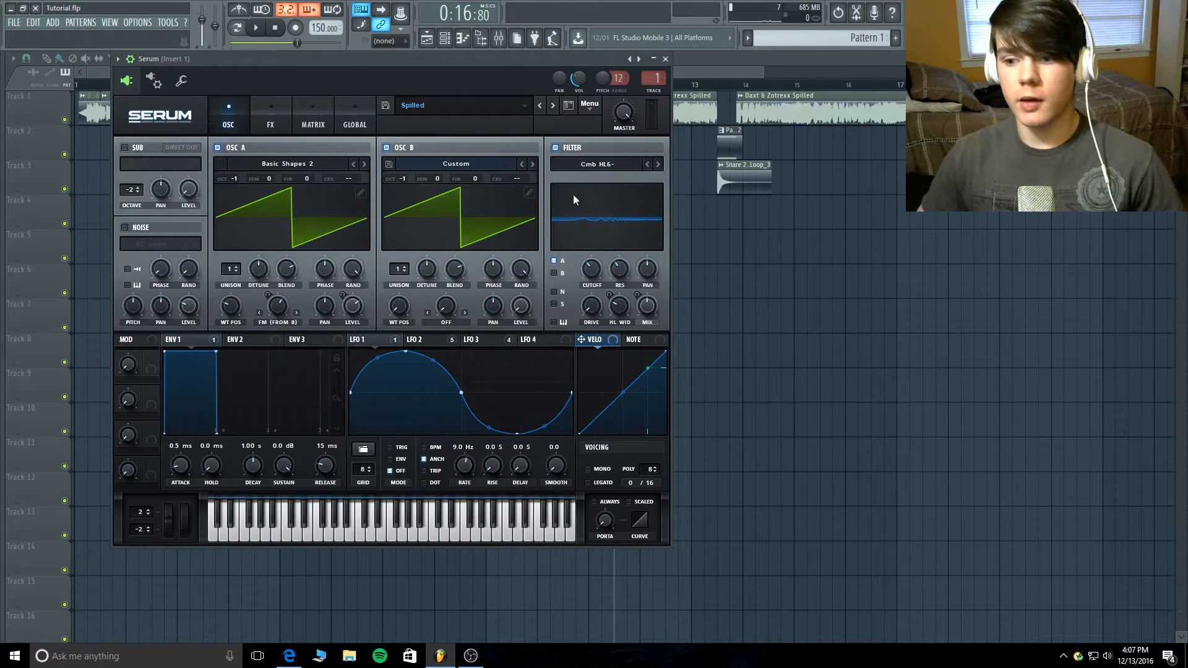
click(667, 59)
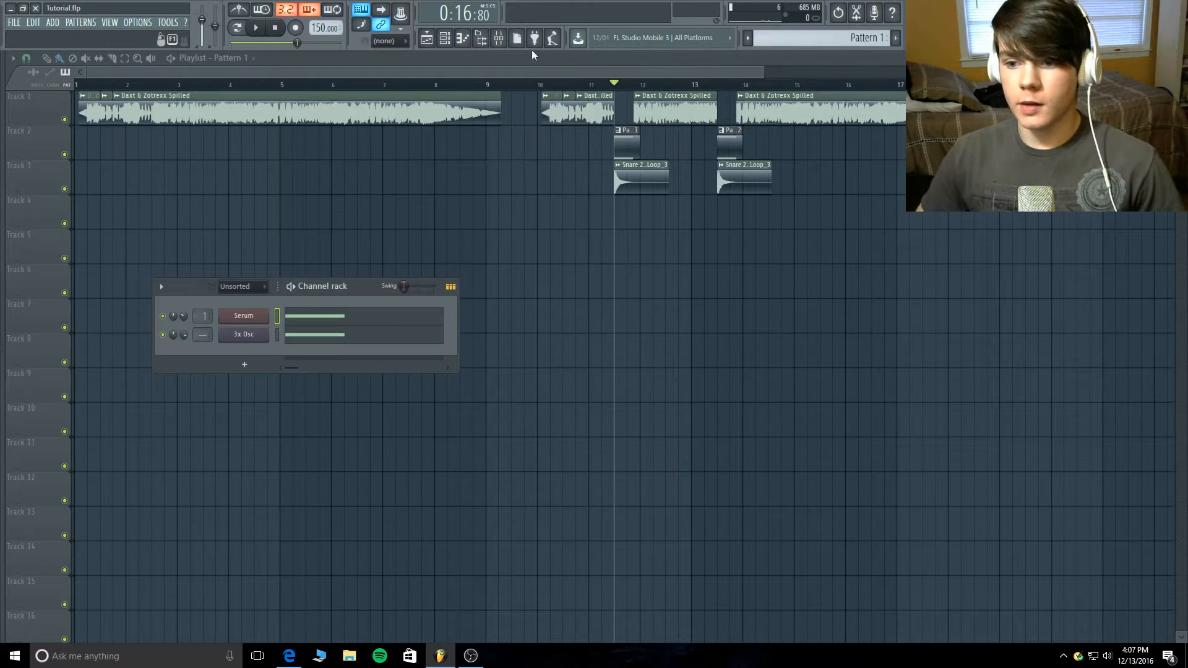
- Set playback to pattern mode and show the mixer, repositioning it so Insert 1's full effect chain is visible
click(237, 27)
click(498, 38)
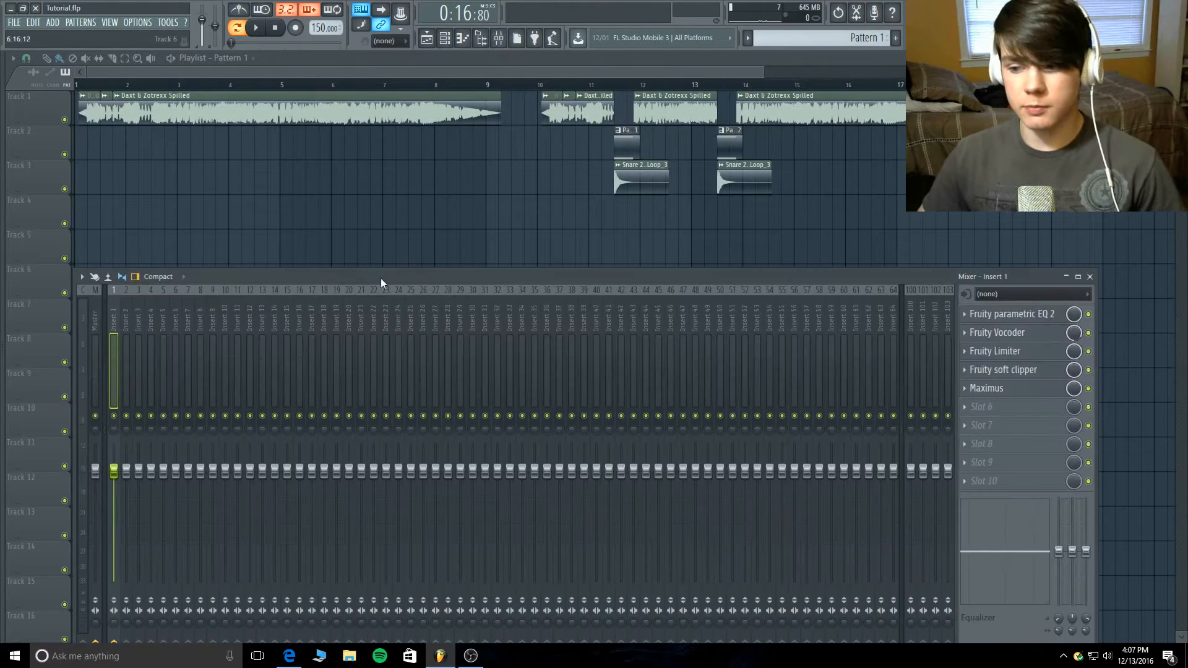
drag(380, 278, 378, 229)
drag(68, 230, 268, 231)
drag(398, 228, 118, 135)
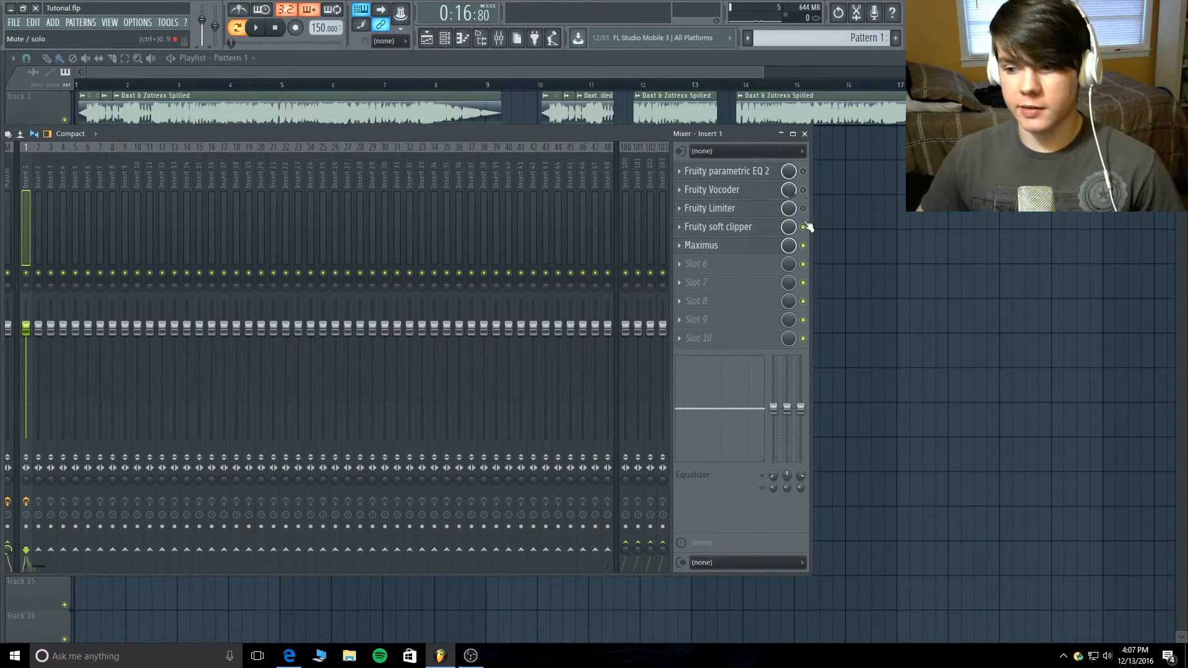
- Bypass Maximus in Insert 1's effect chain and return playback to the start
click(802, 246)
click(273, 29)
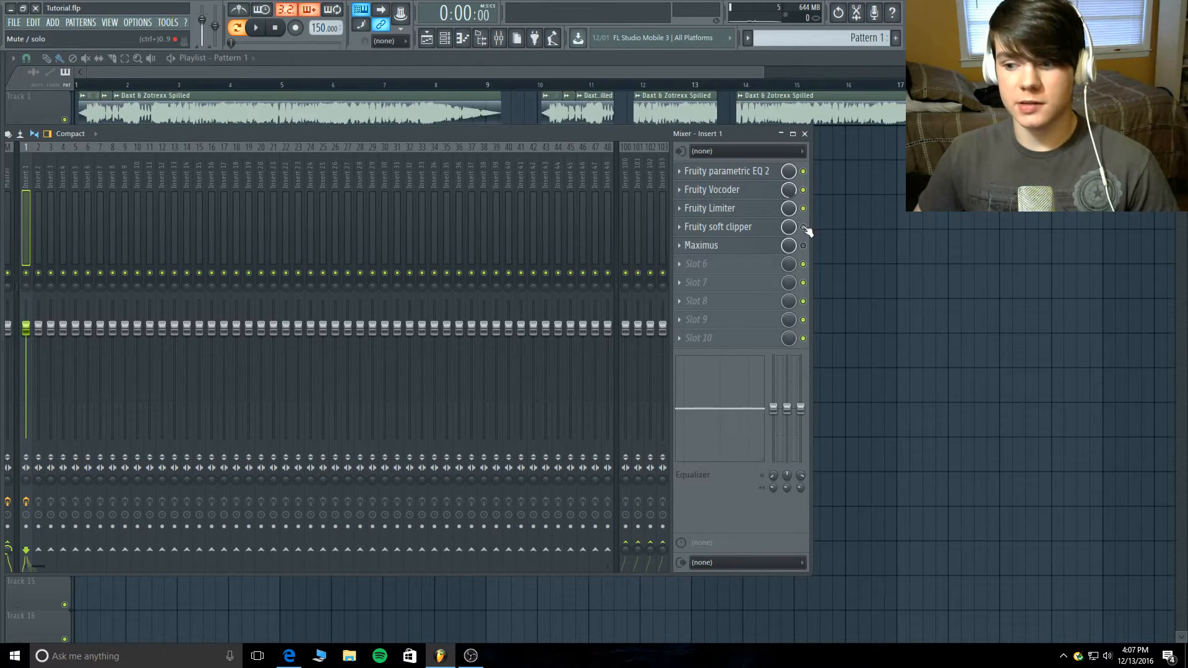
- Audition Pattern 1 with Insert 1's effects enabled, and examine the Fruity Parametric EQ 2 and Fruity Vocoder settings, closing both plugins
key(space)
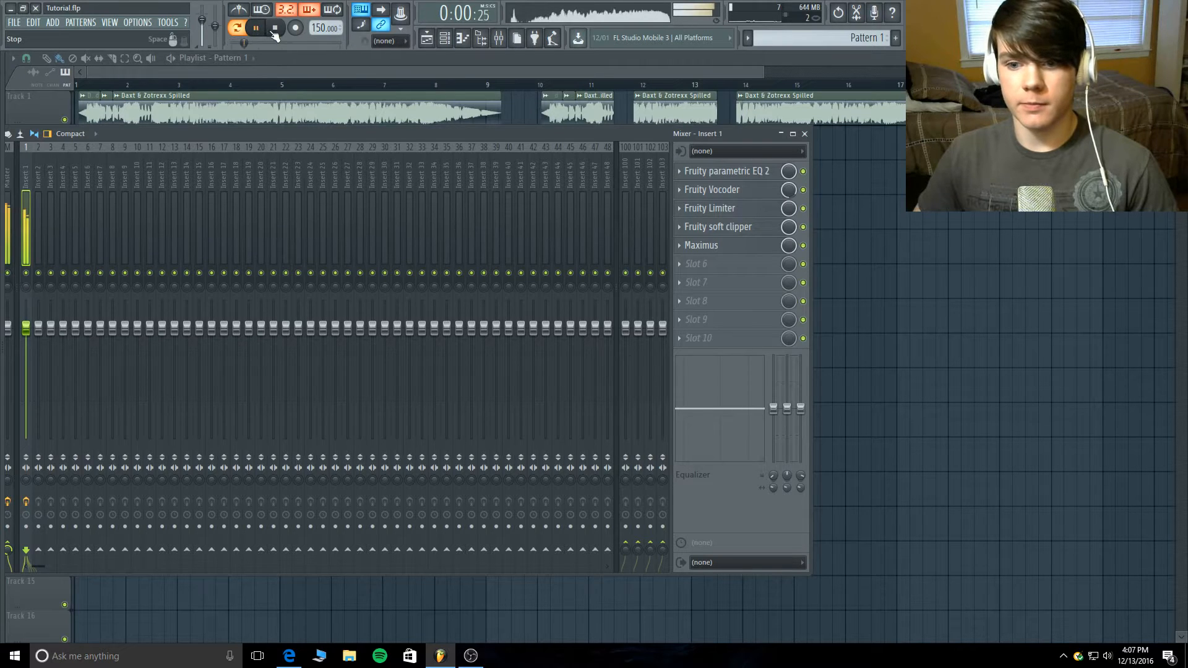
click(276, 28)
click(724, 170)
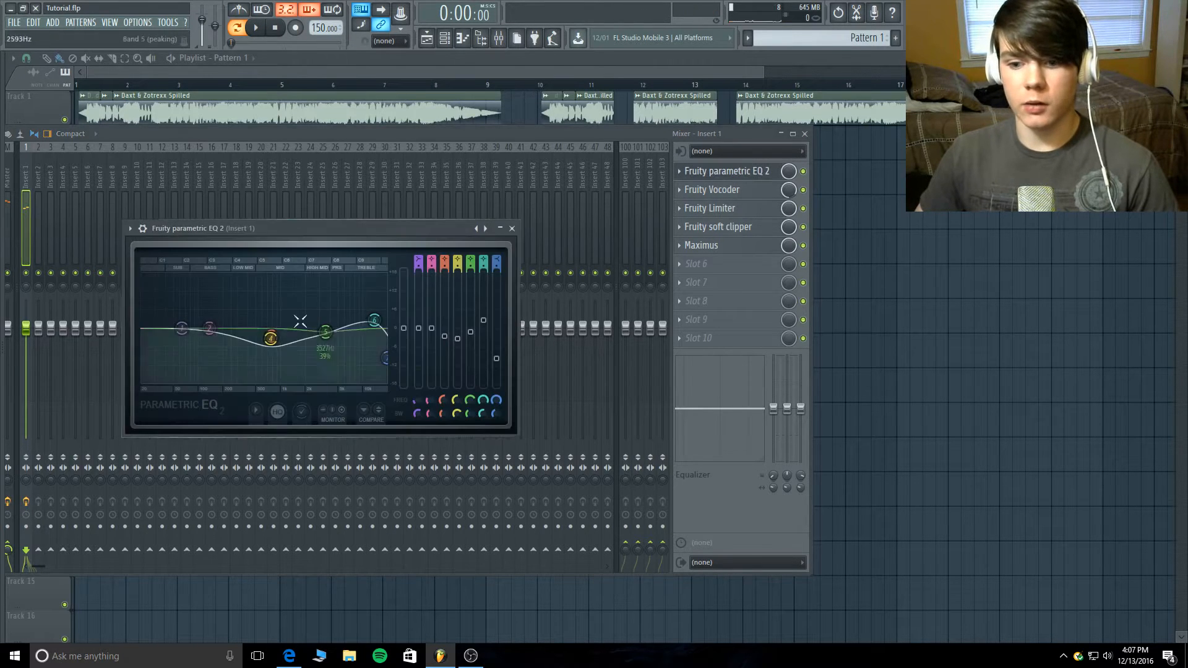
click(513, 229)
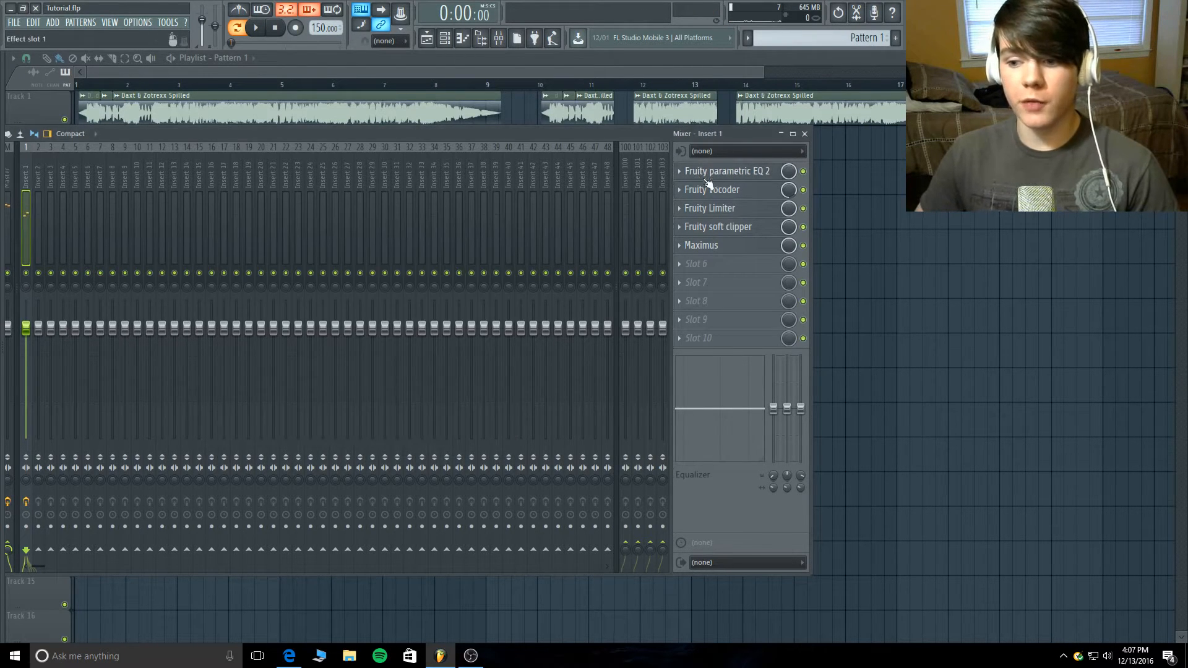
click(712, 189)
click(711, 190)
click(710, 191)
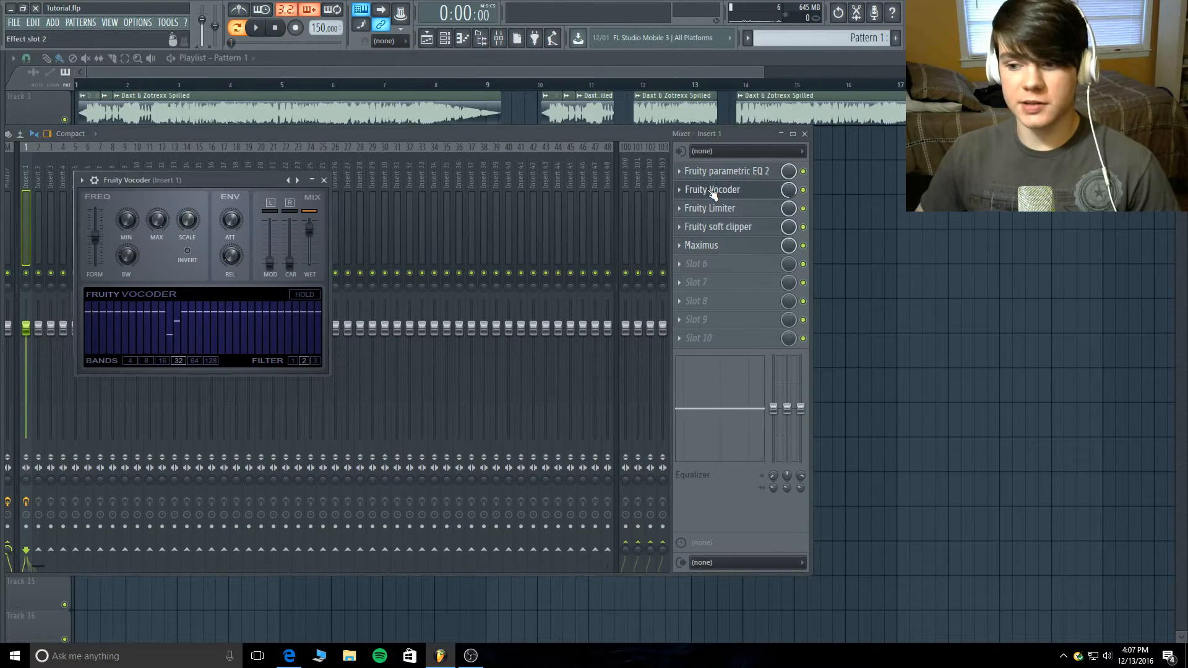
click(710, 190)
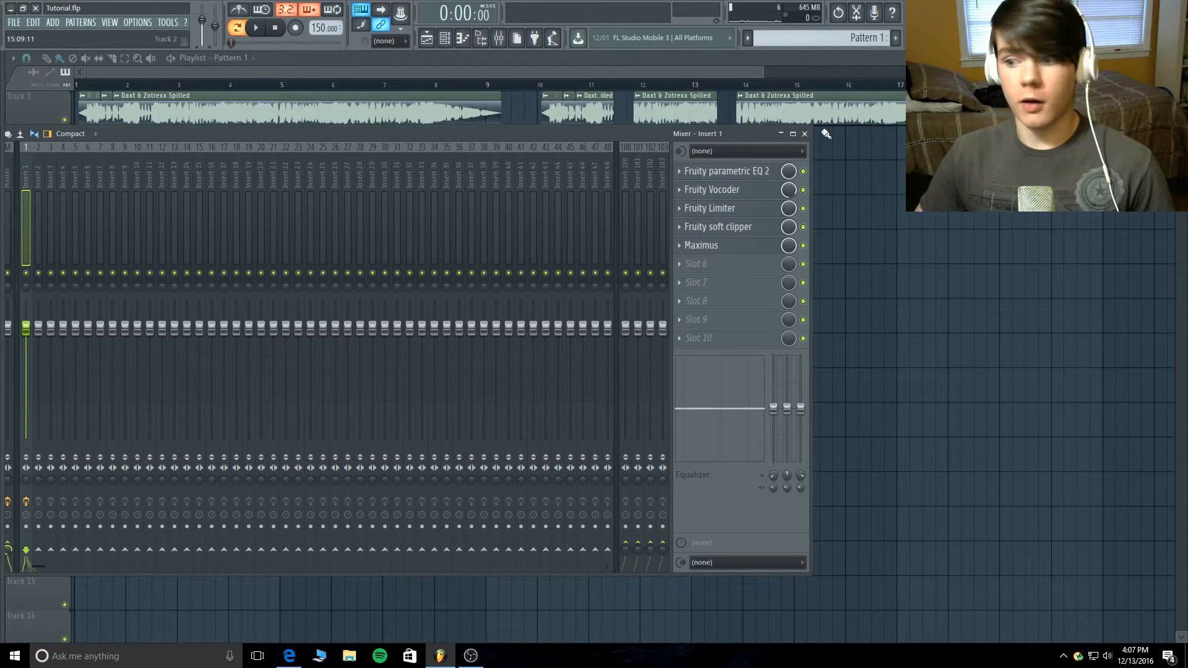
- Mute the 3x Osc channel in the channel rack and enable the effect slots on mixer Insert 1
click(804, 134)
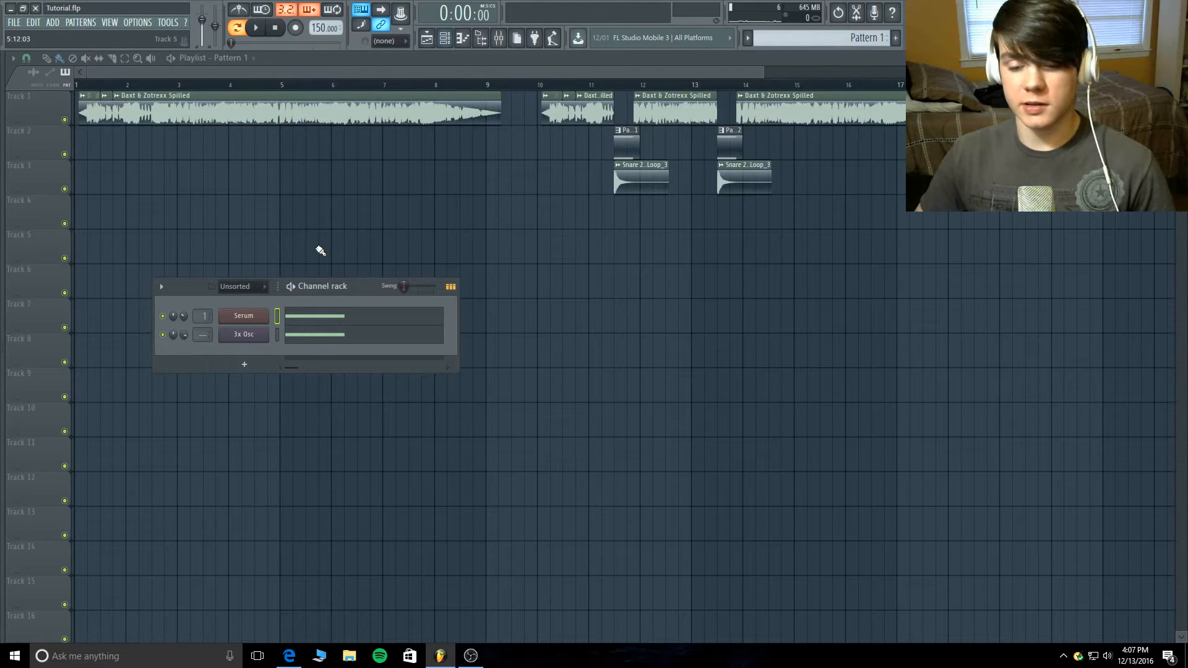
click(164, 335)
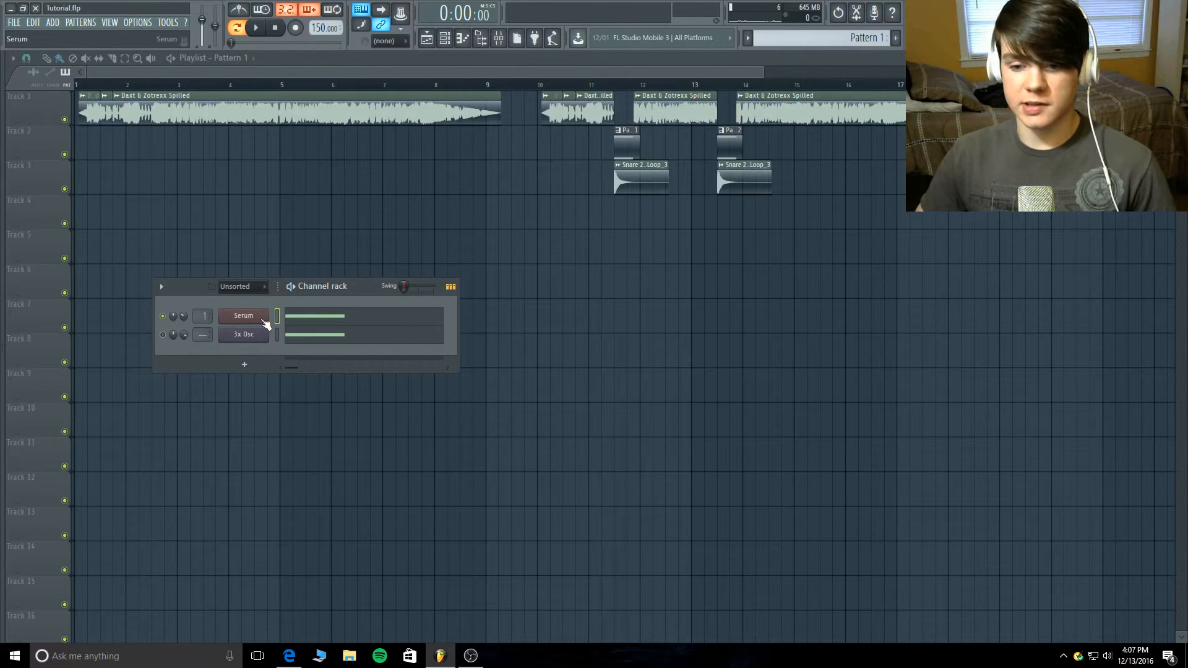
click(499, 38)
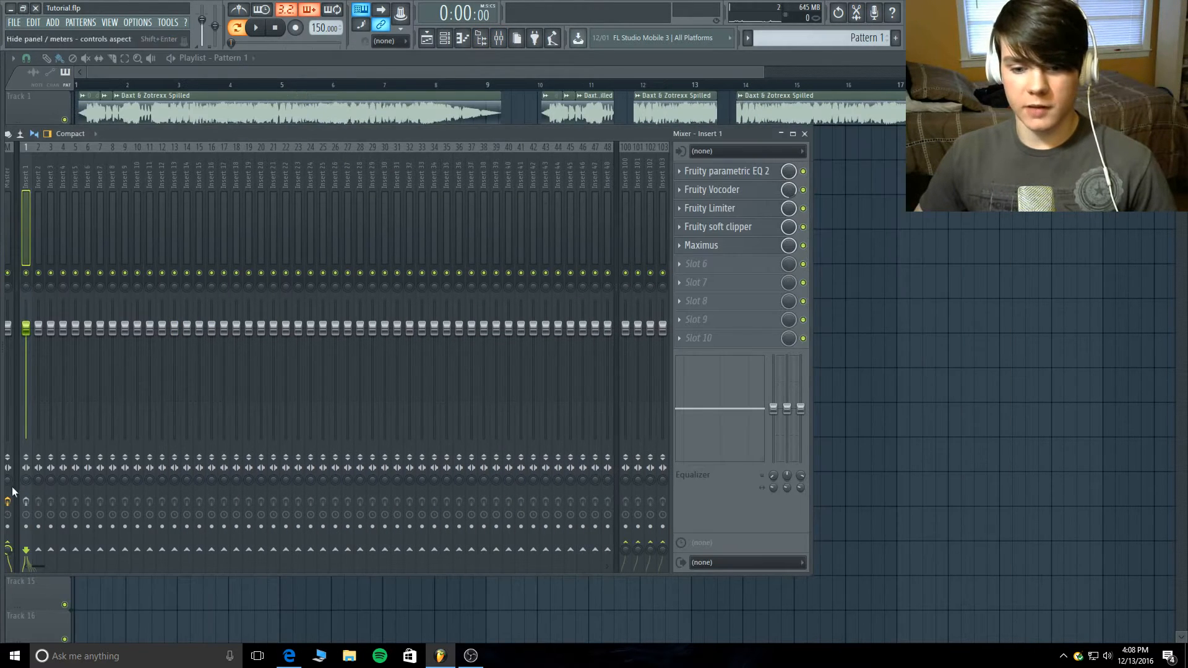
click(26, 502)
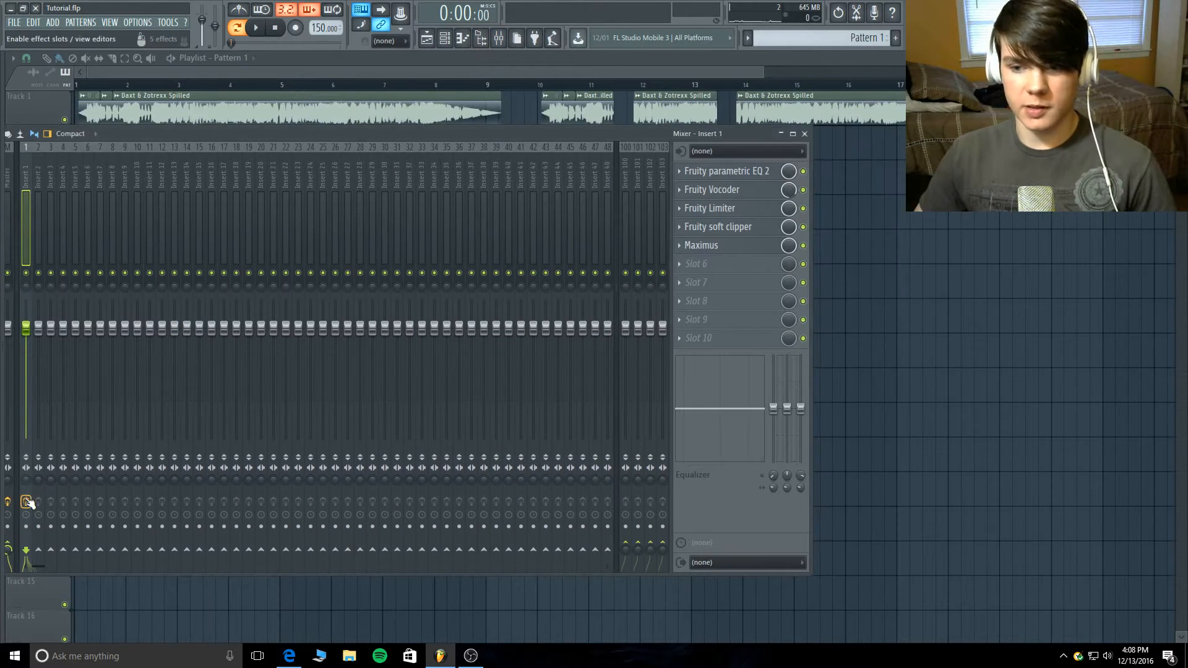
- Open the Serum channel and examine oscillator A's warp control and the LFO 2 and LFO 3 shapes
click(445, 39)
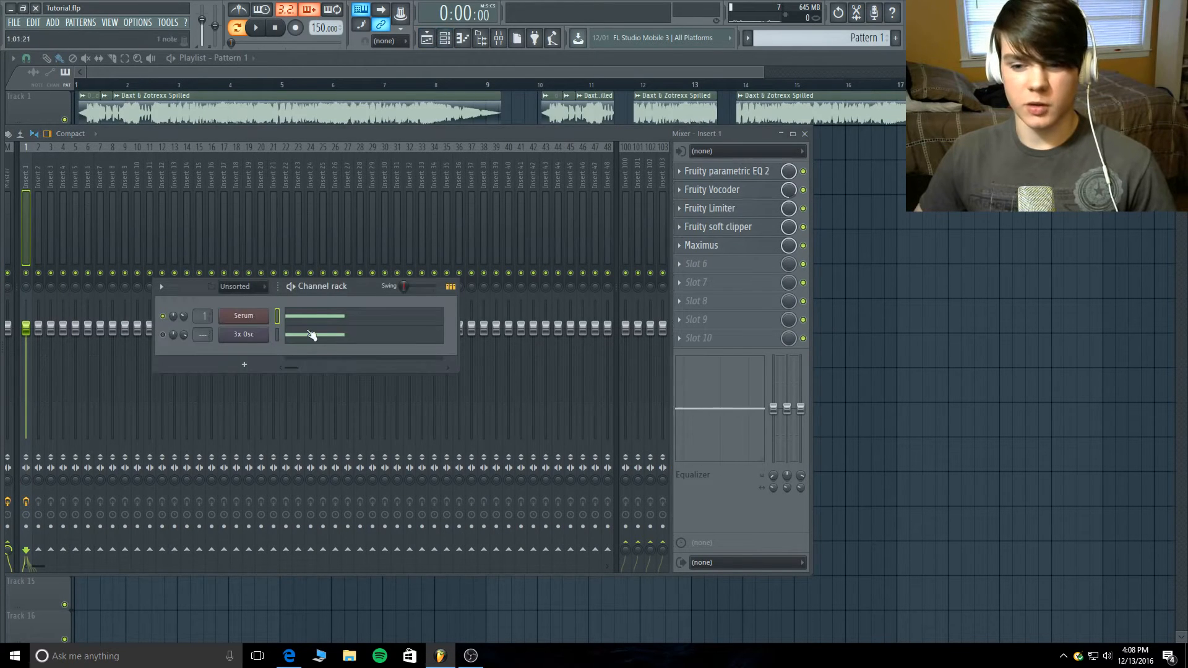
click(245, 314)
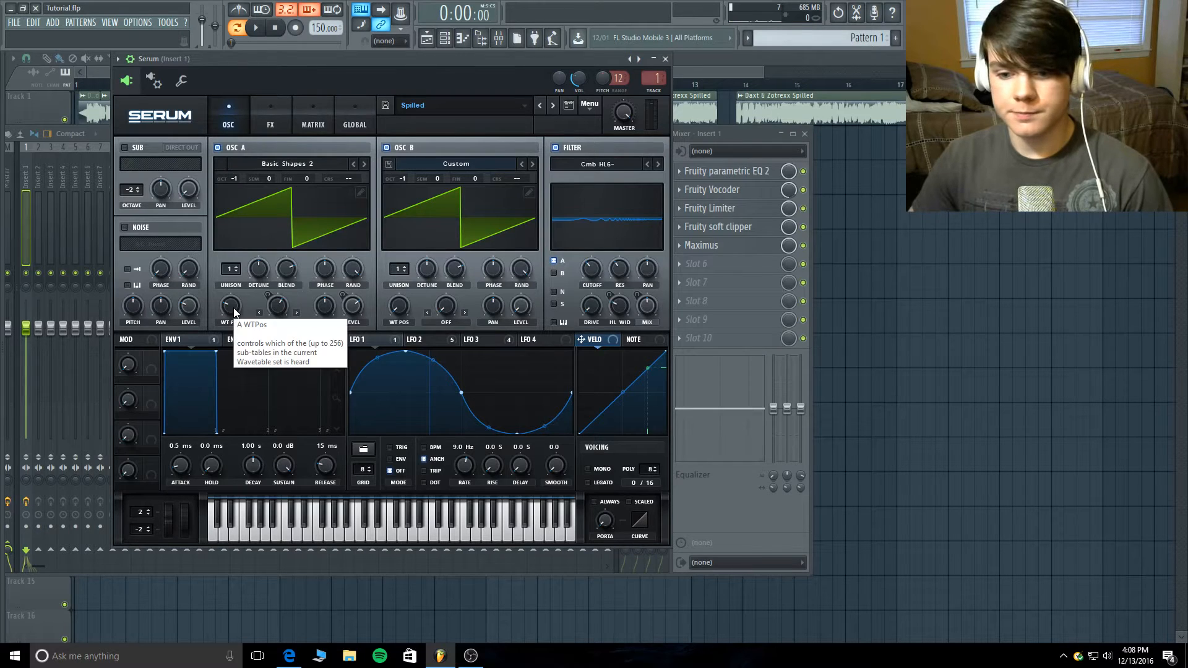
mouse_move(283, 309)
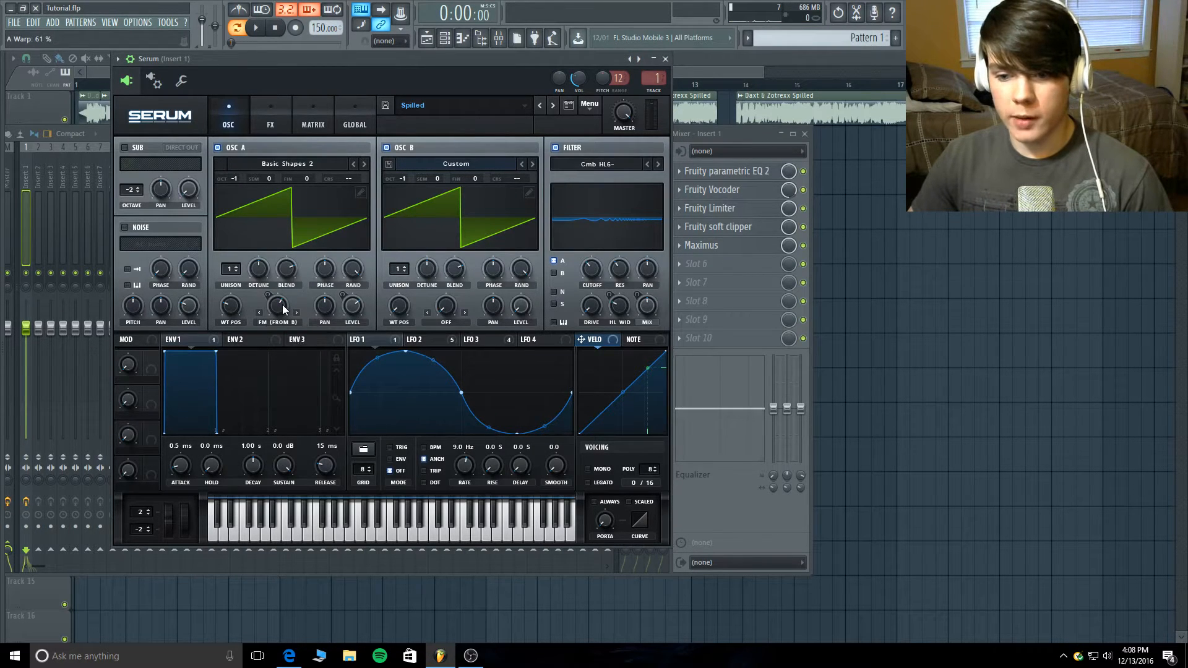
click(424, 340)
click(511, 342)
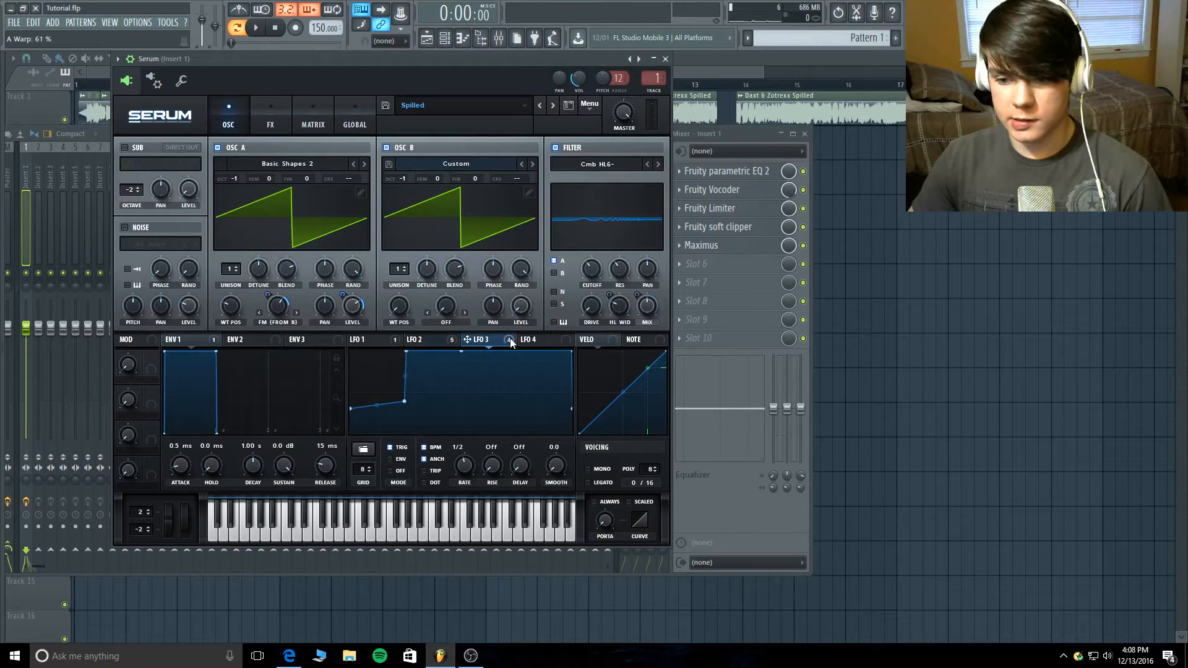
click(454, 340)
click(486, 342)
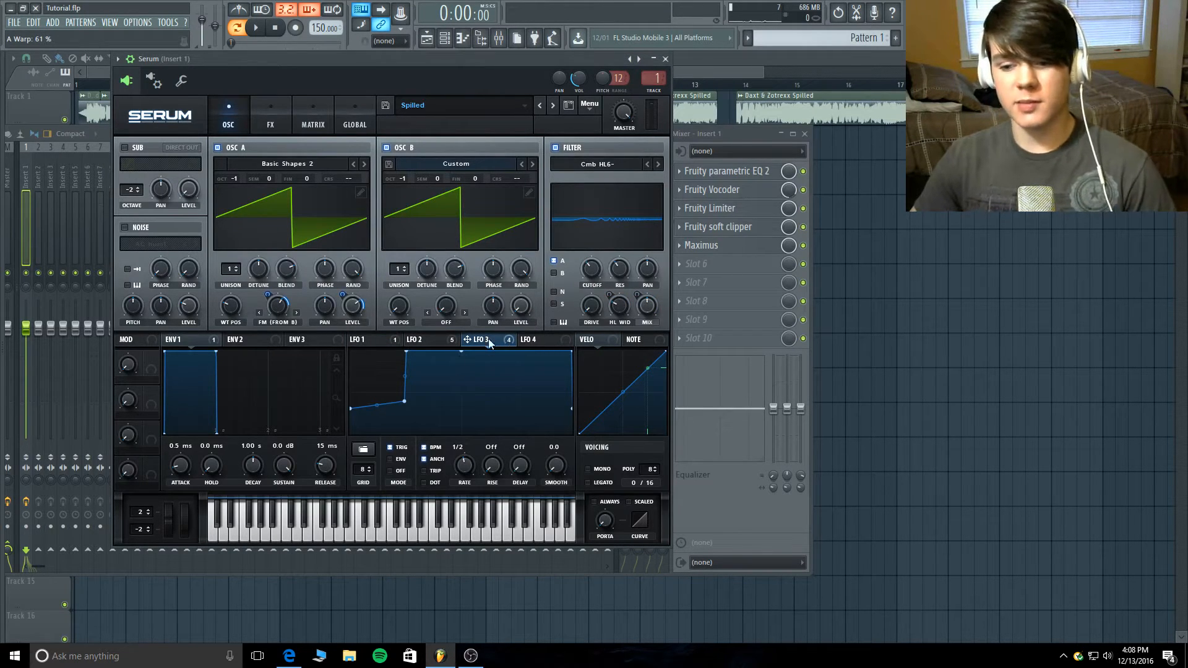
- Check the modulation options of oscillator A's FM (from B) control and set oscillator B's level to 0%
mouse_move(266, 298)
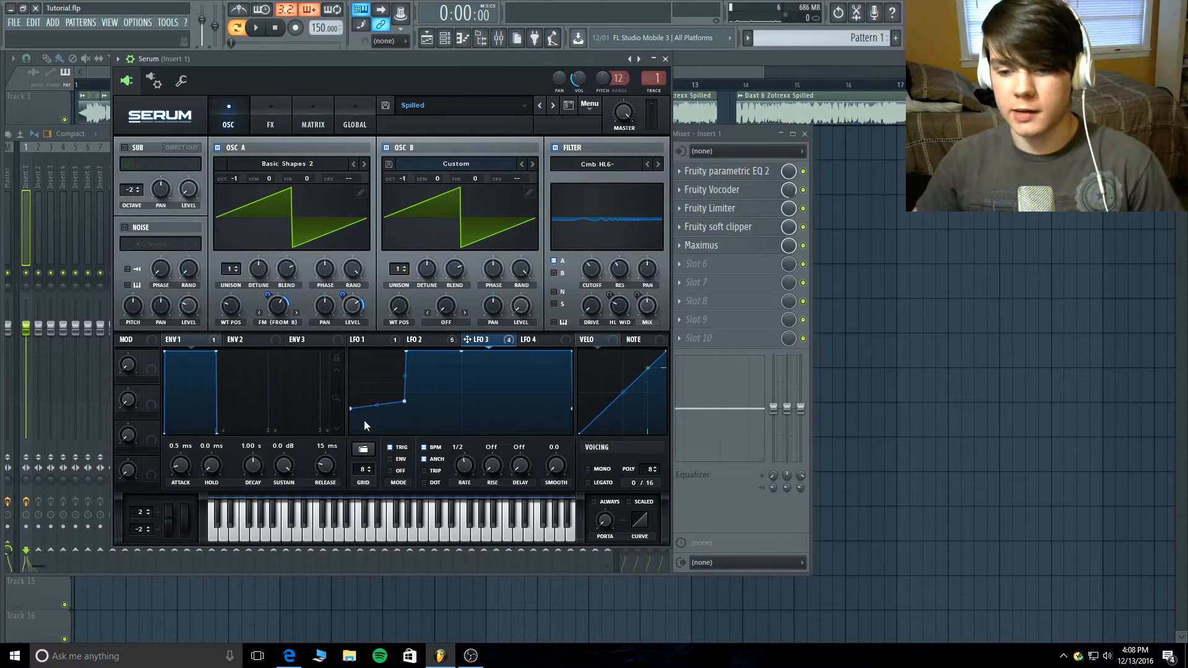
right_click(290, 308)
click(461, 350)
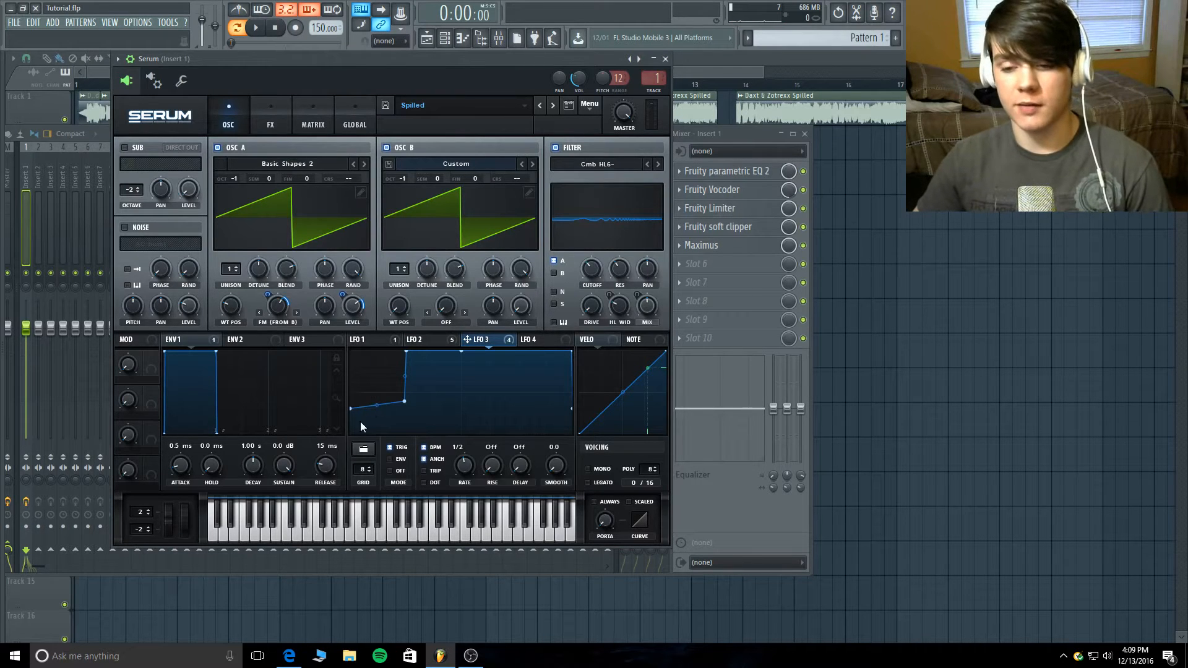
mouse_move(286, 306)
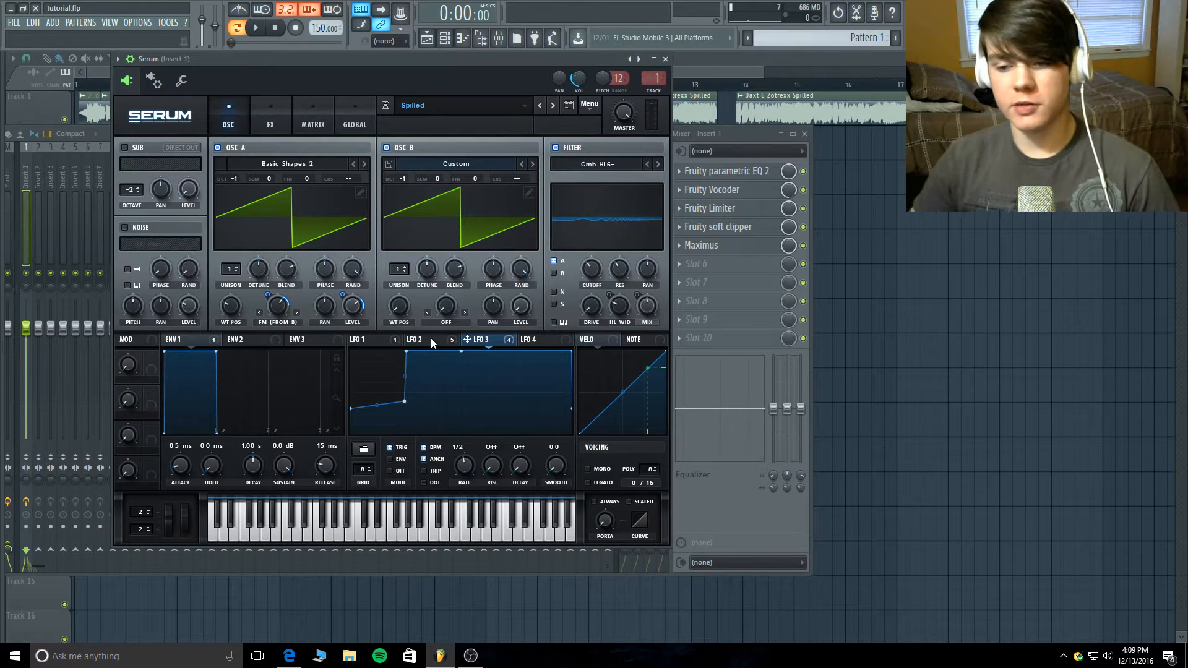
mouse_move(431, 341)
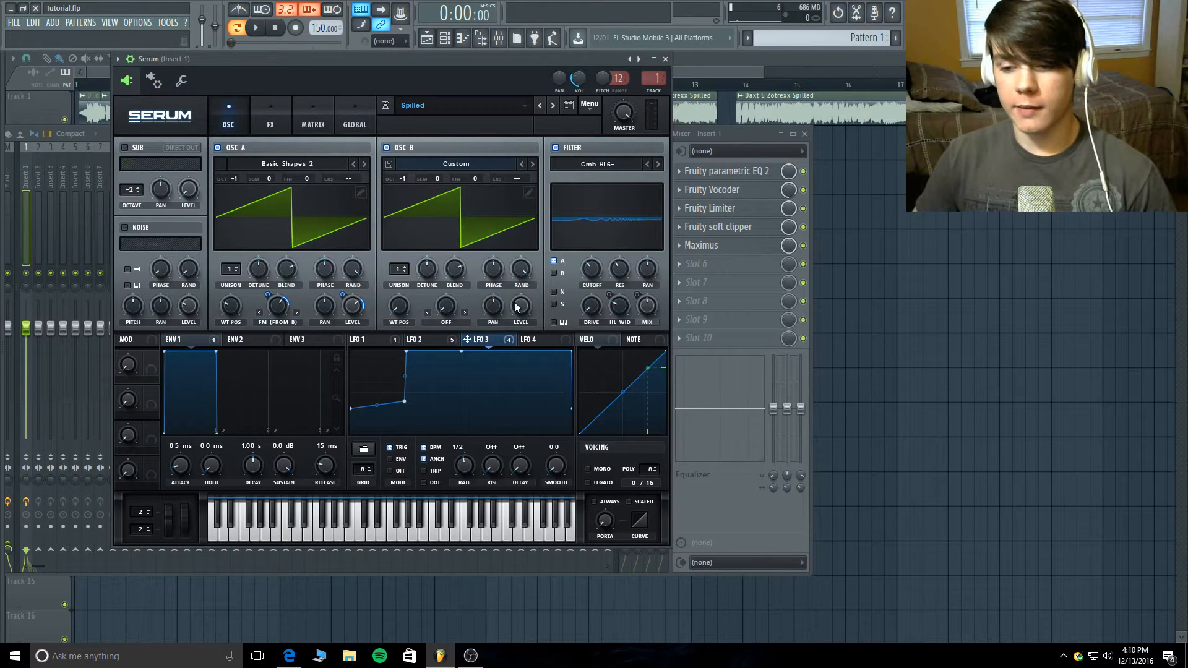
drag(523, 305, 518, 359)
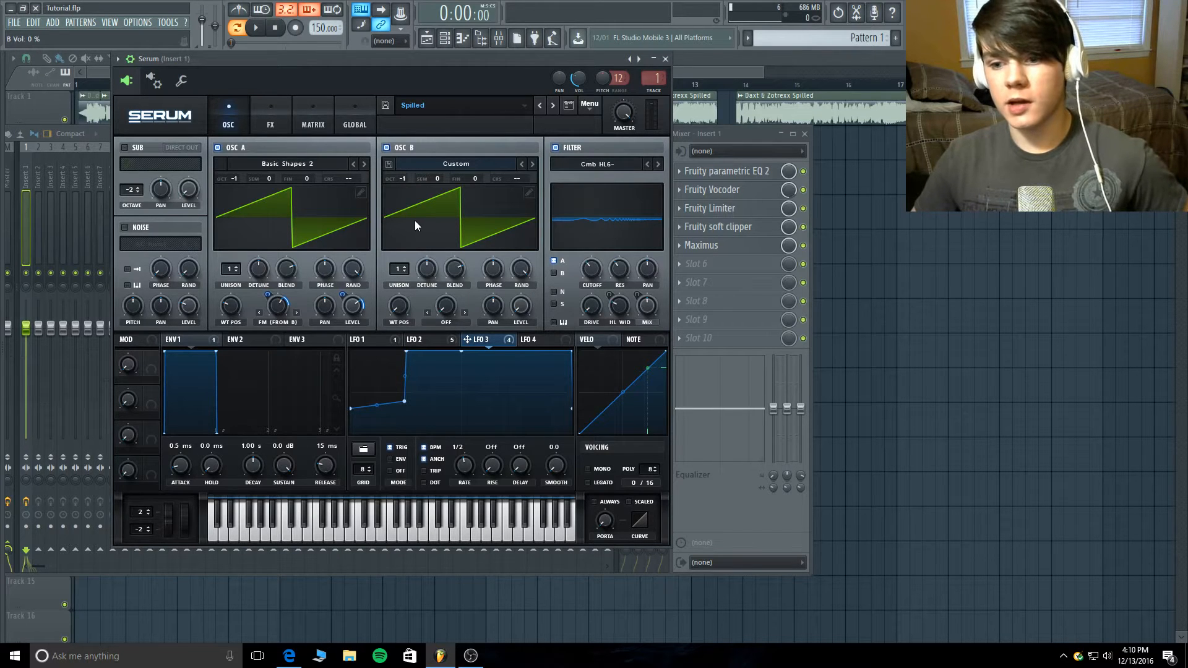
- Audition the pattern with Serum's oscillator B switched off, and again with it switched back on
click(387, 147)
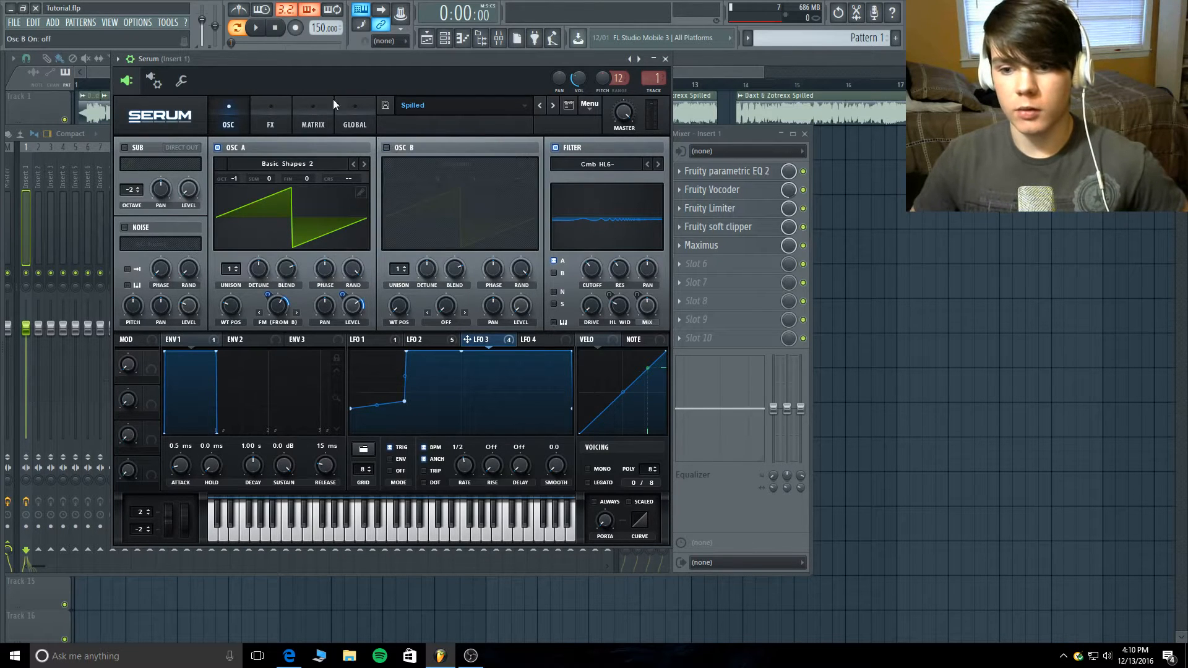
click(255, 27)
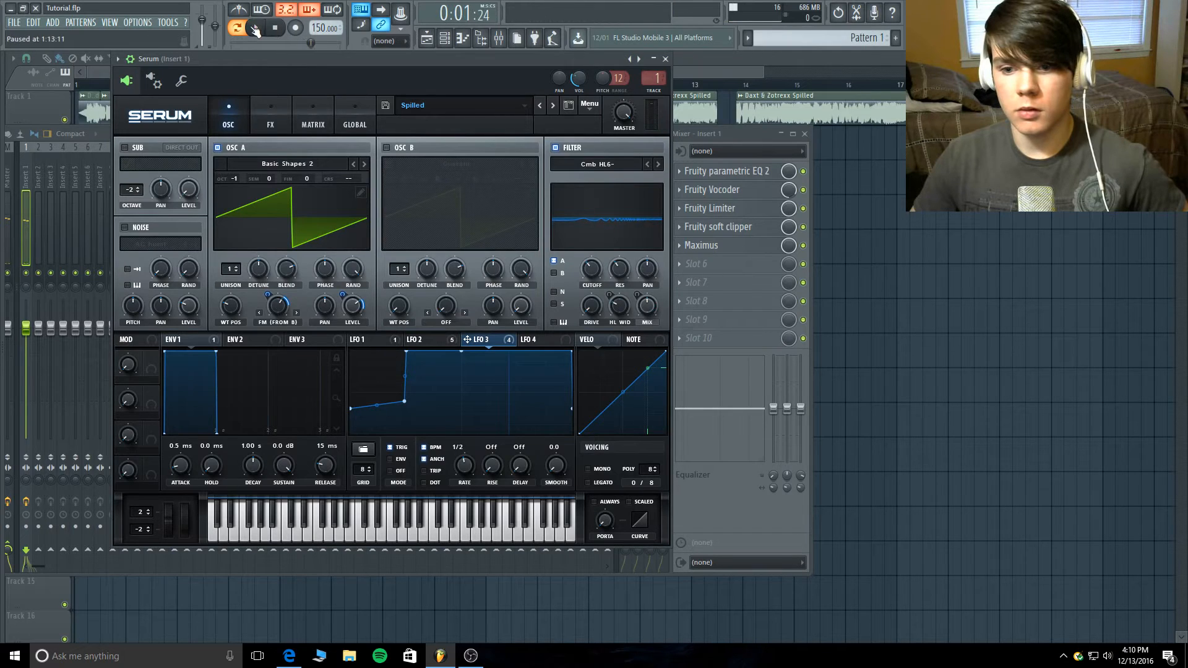
click(275, 28)
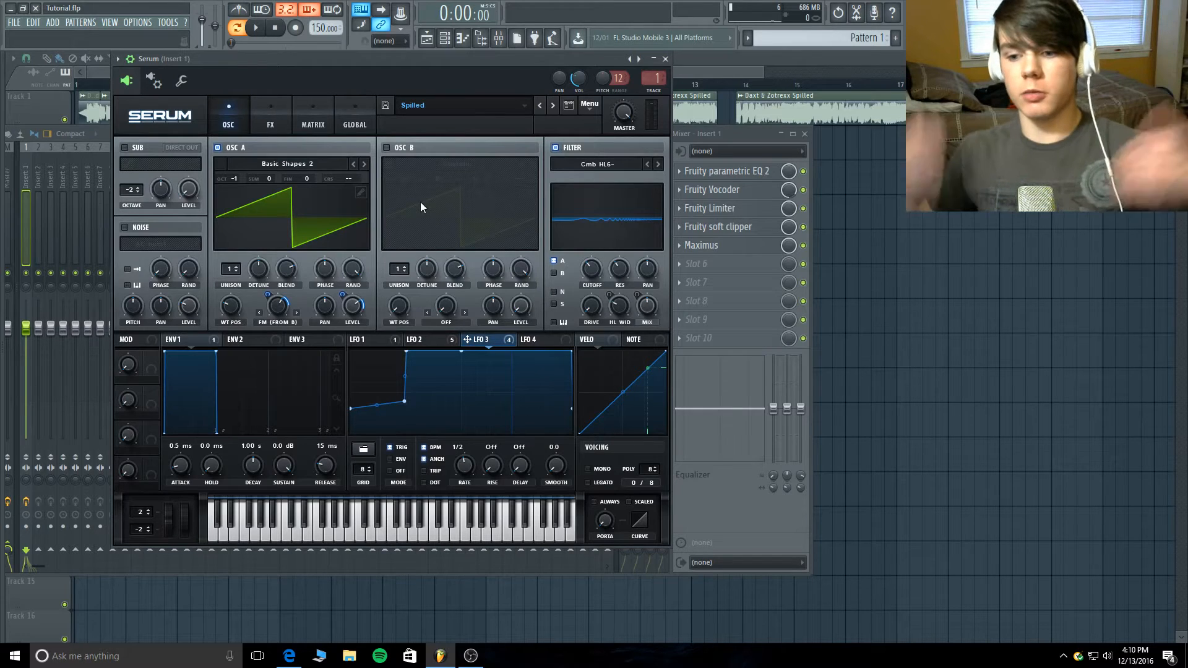
click(384, 147)
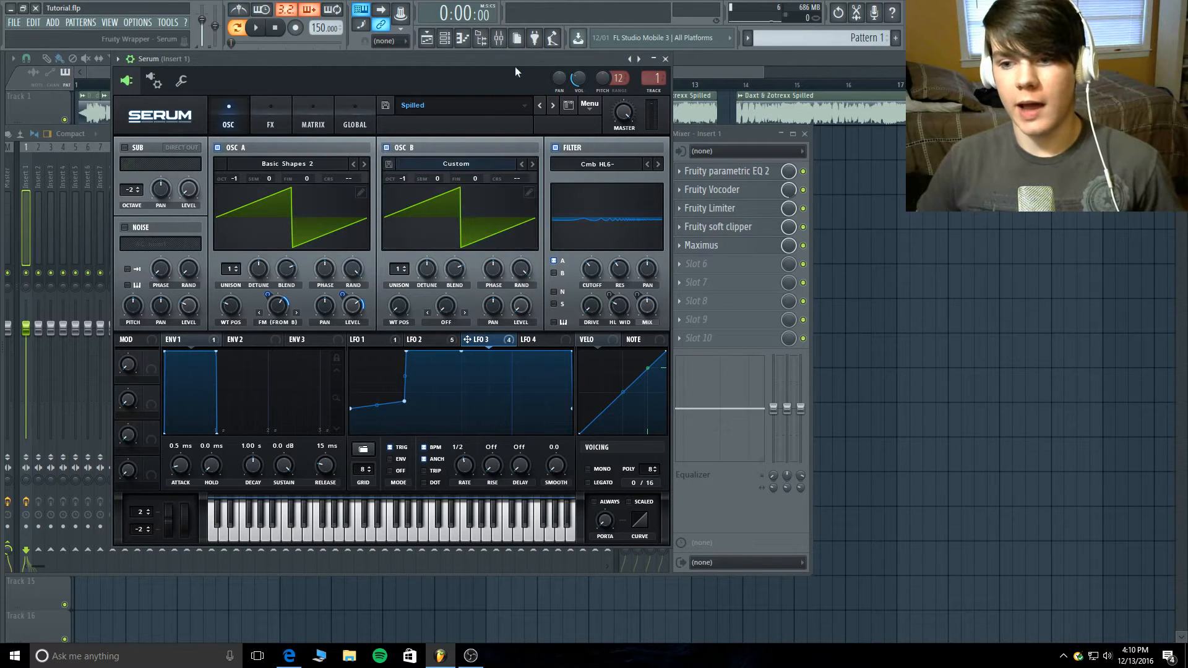
click(262, 29)
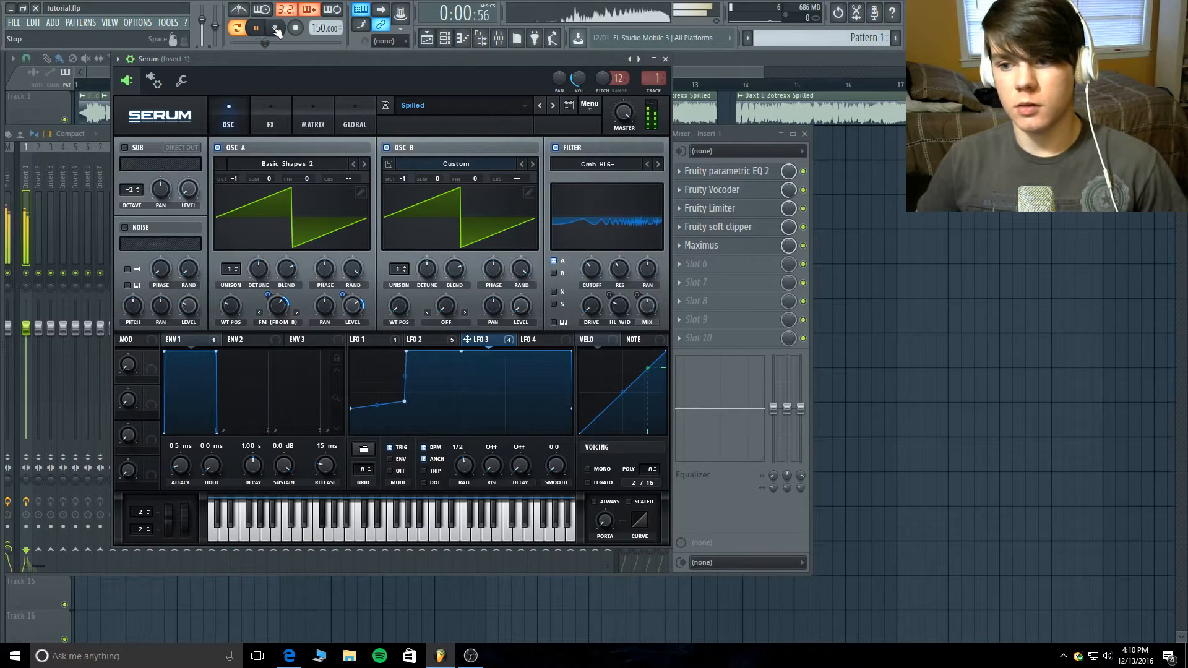
click(276, 29)
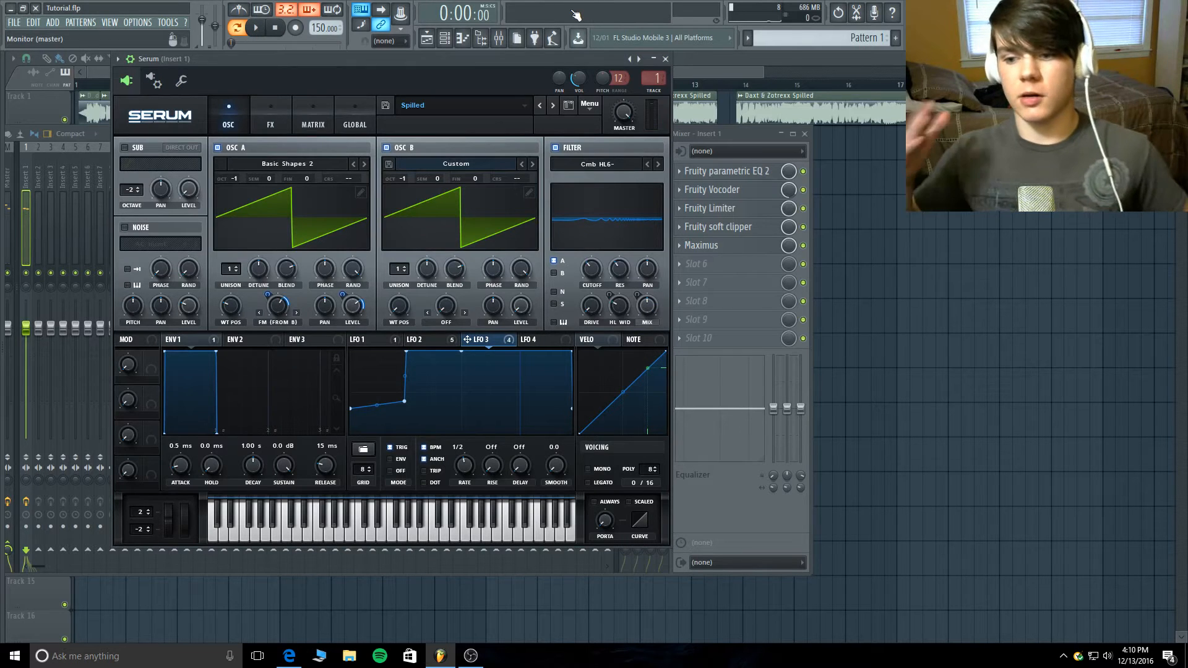
click(256, 28)
click(274, 28)
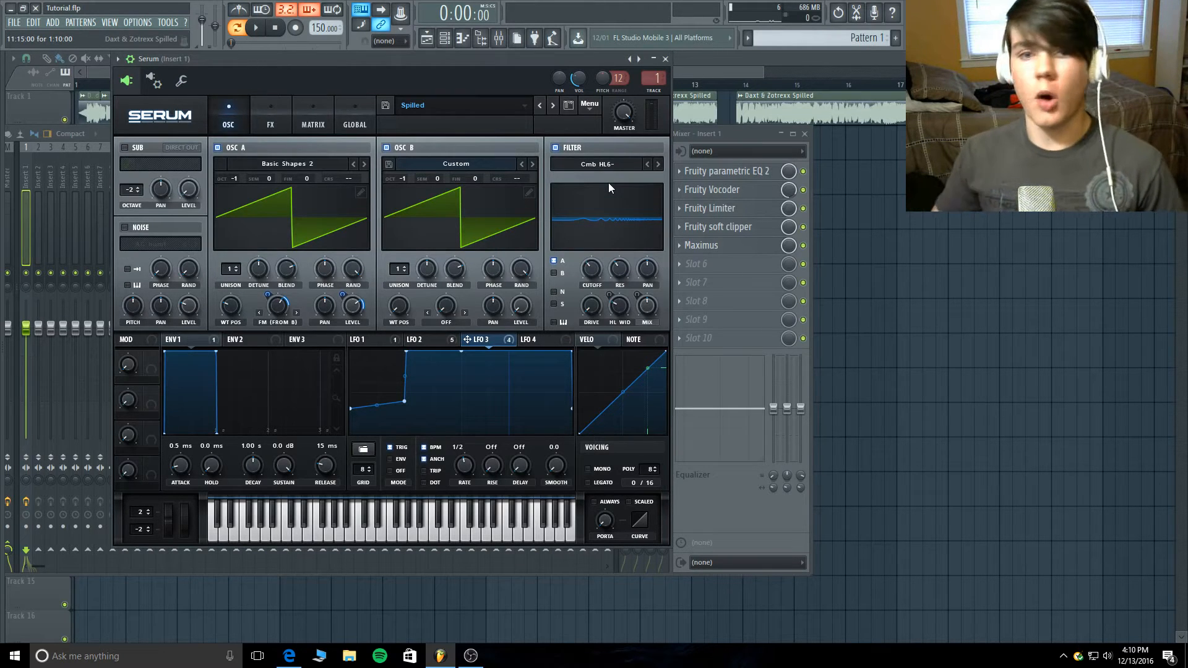
- Examine the Serum filter's oscillator routing, drive and cutoff, and audition the pattern through the filter
click(553, 261)
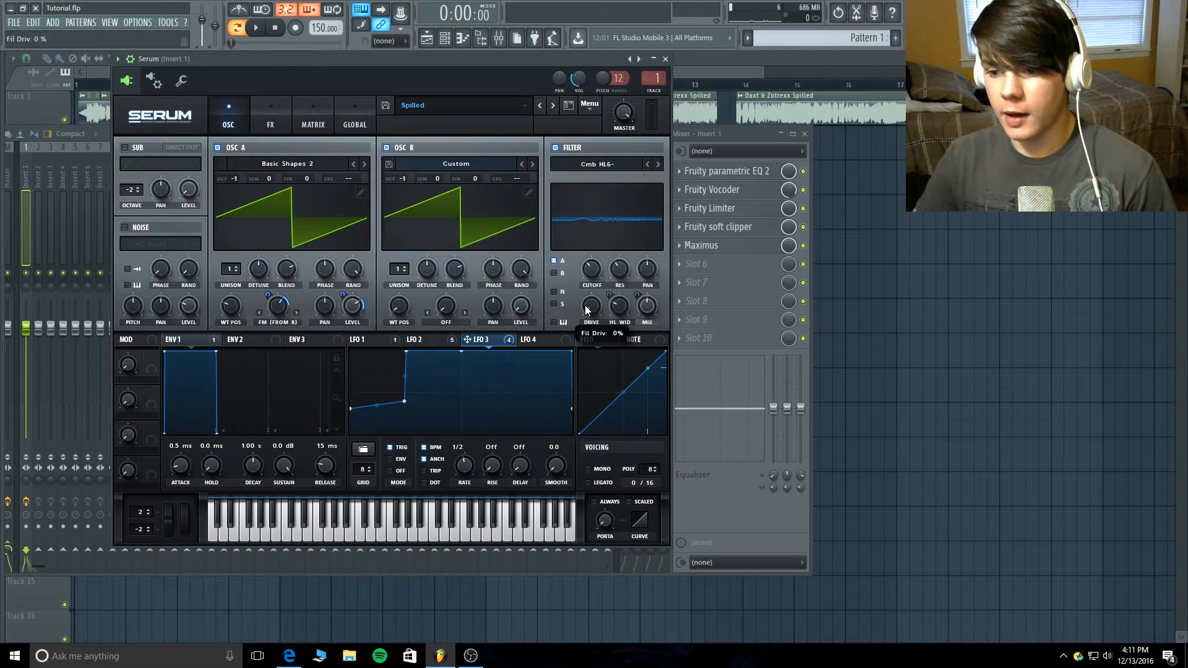
mouse_move(592, 264)
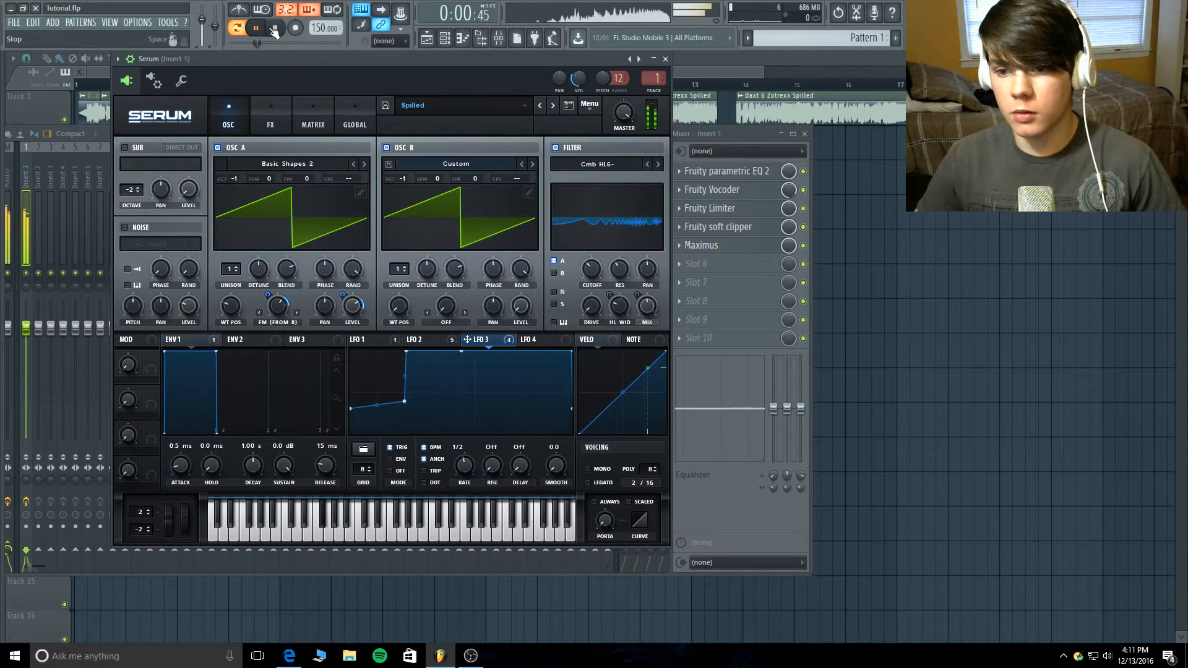
mouse_move(598, 273)
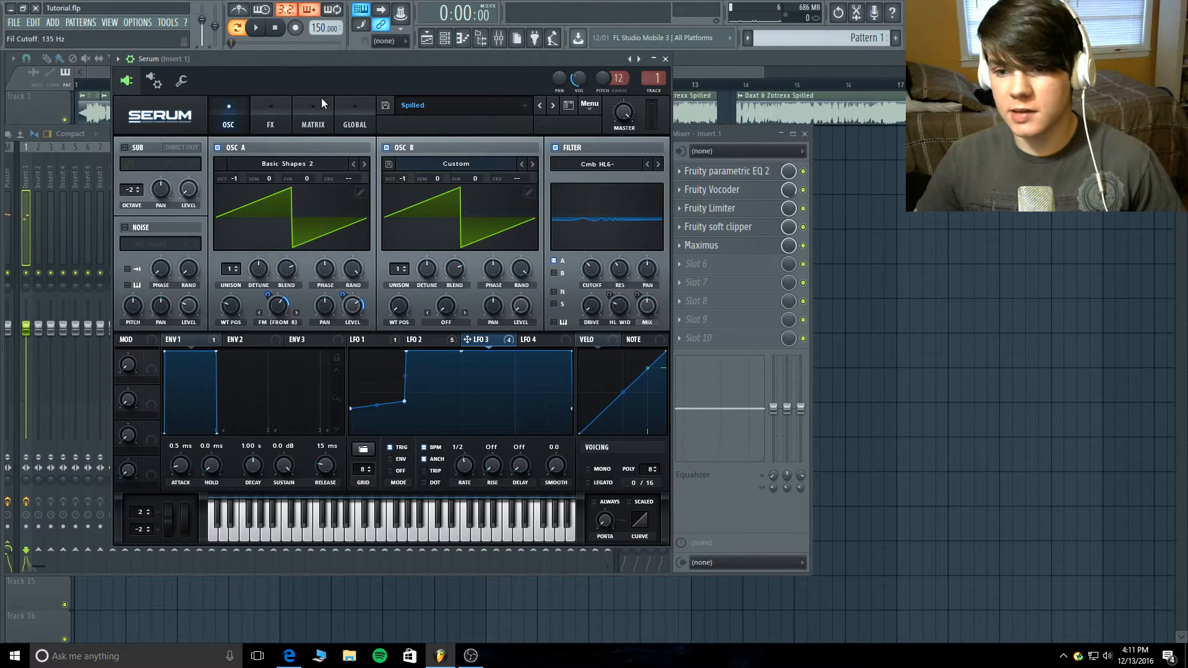
click(256, 28)
click(278, 28)
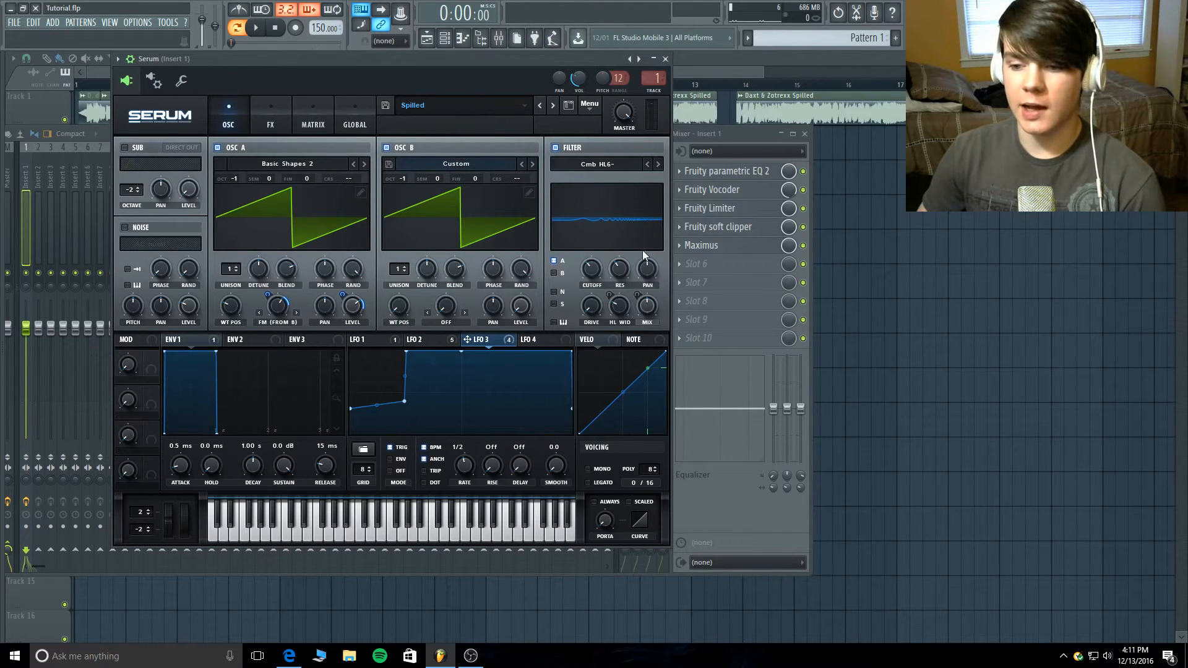
- Examine LFO 2's shape and its modulation of the filter's HL Wid and Mix controls
click(440, 337)
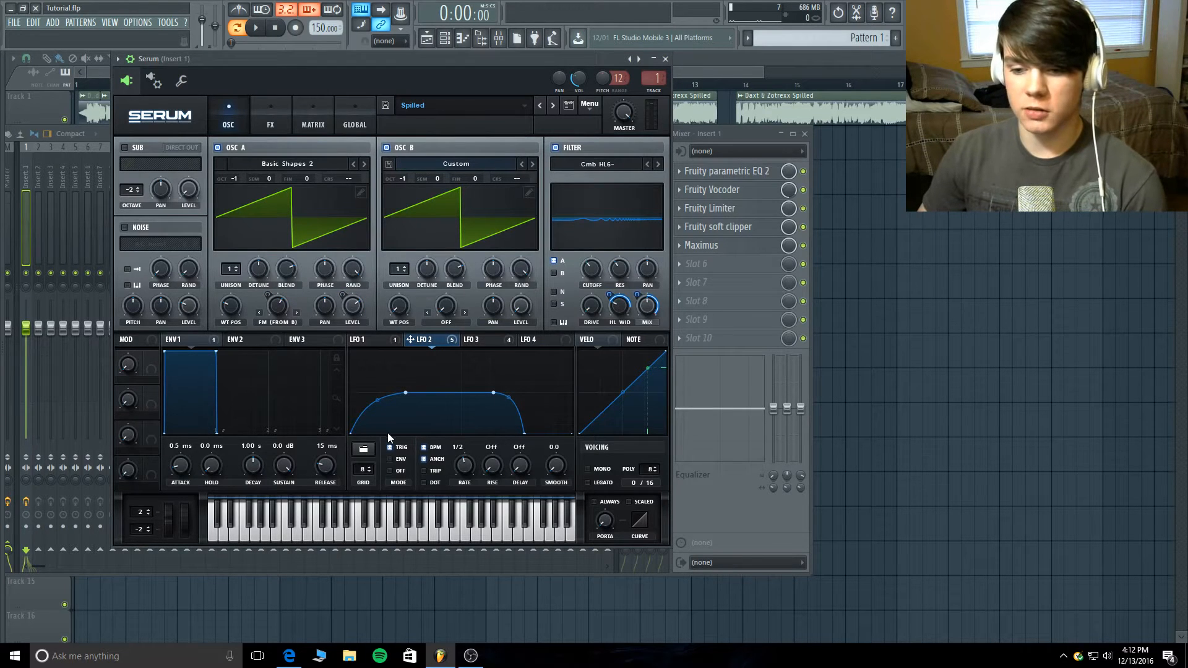
click(622, 310)
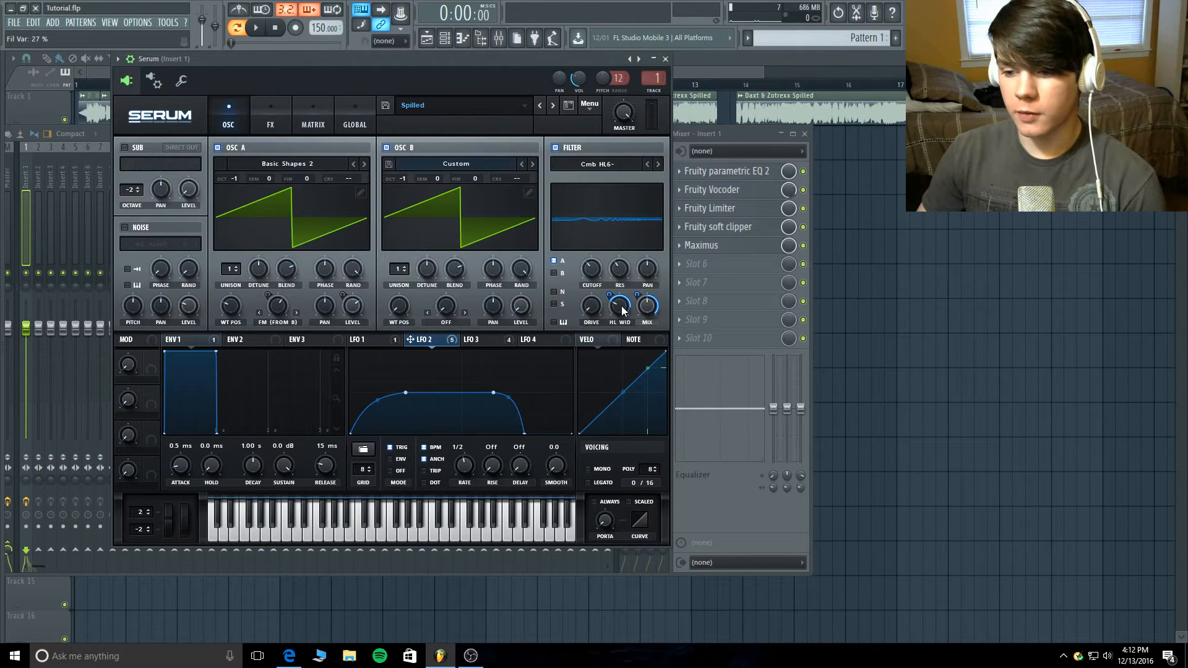
click(614, 300)
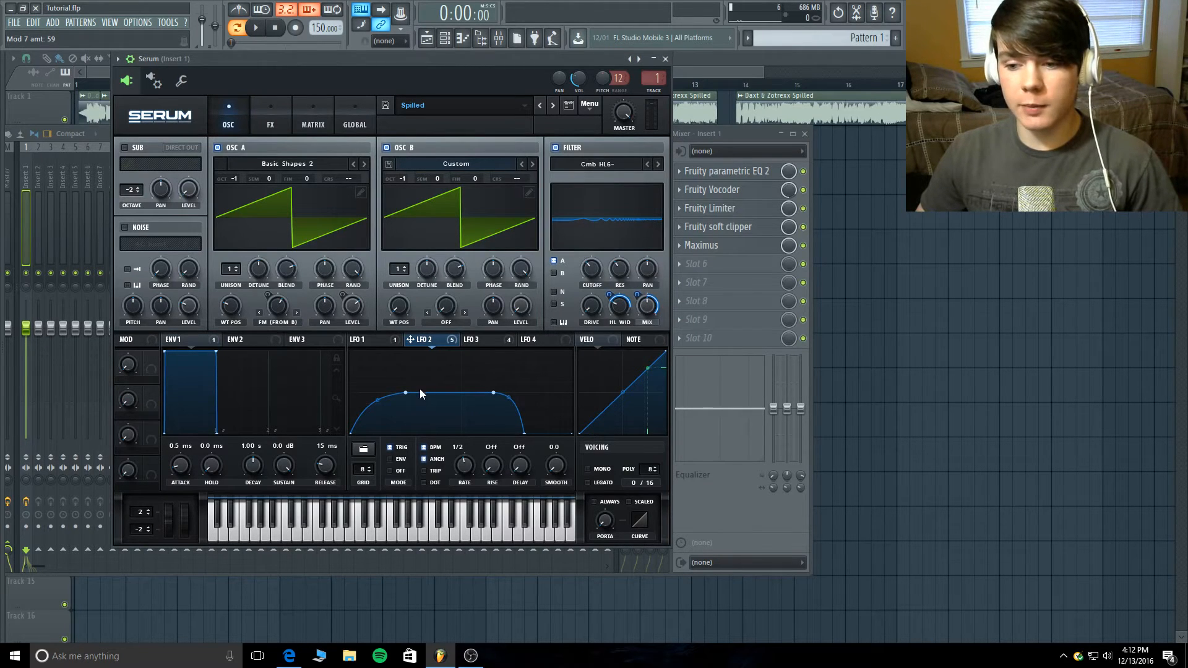
right_click(635, 301)
click(637, 298)
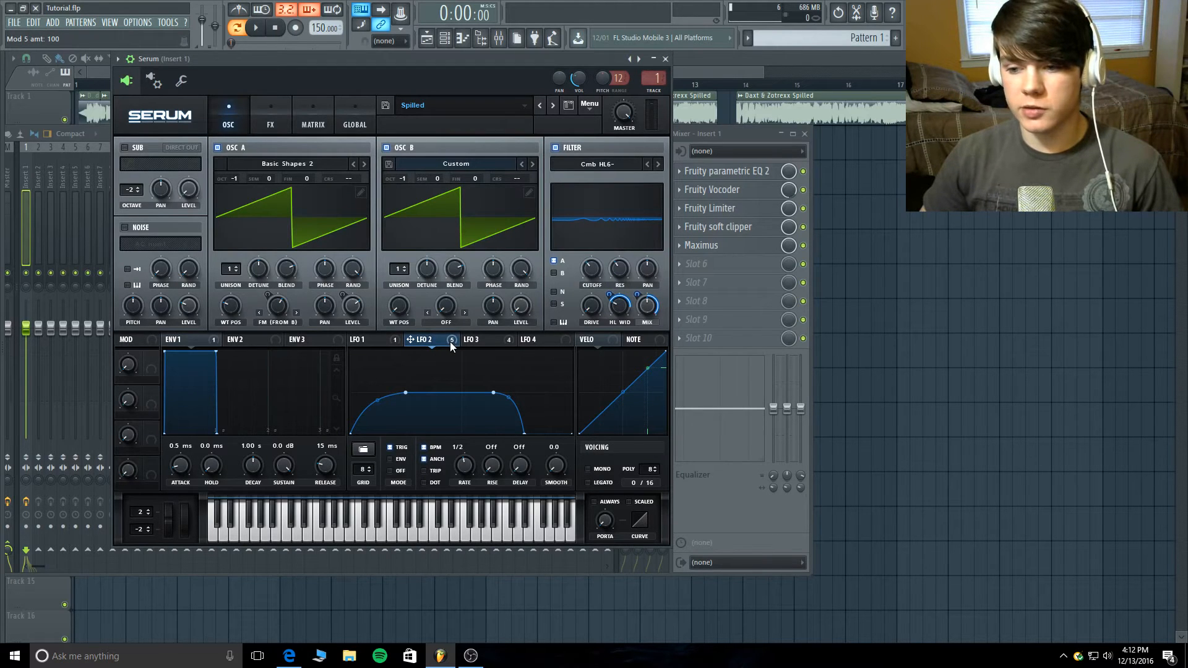
- Try assigning LFO 2 to the filter's resonance and remove that modulator
drag(593, 281, 619, 269)
right_click(613, 258)
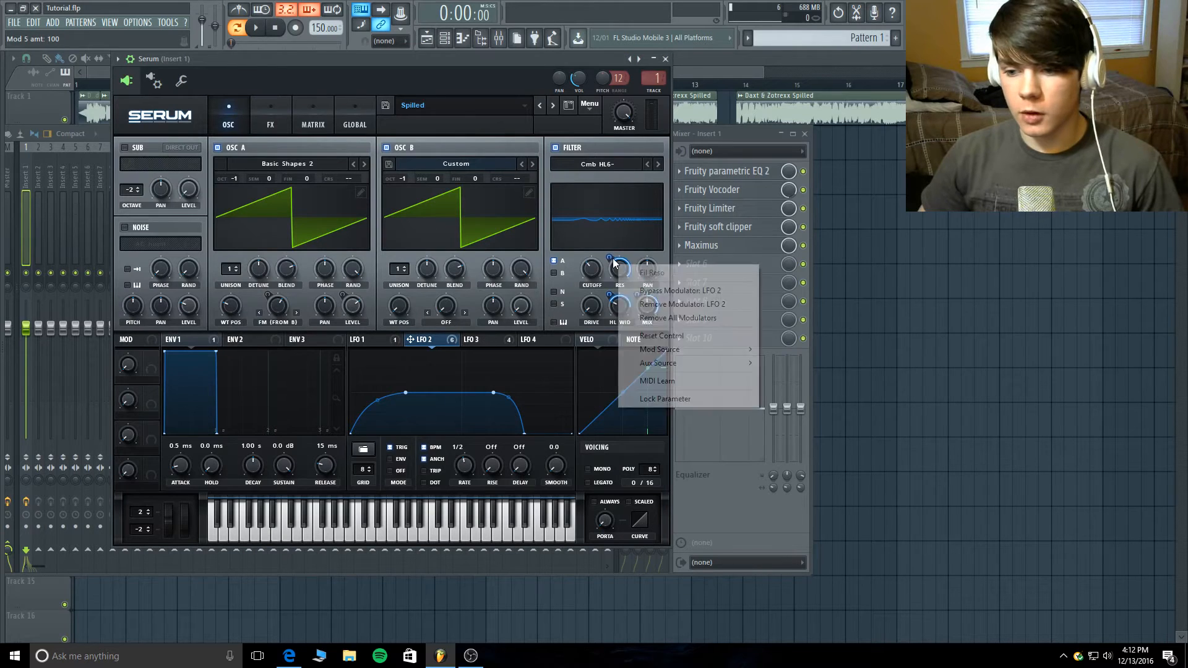
click(634, 303)
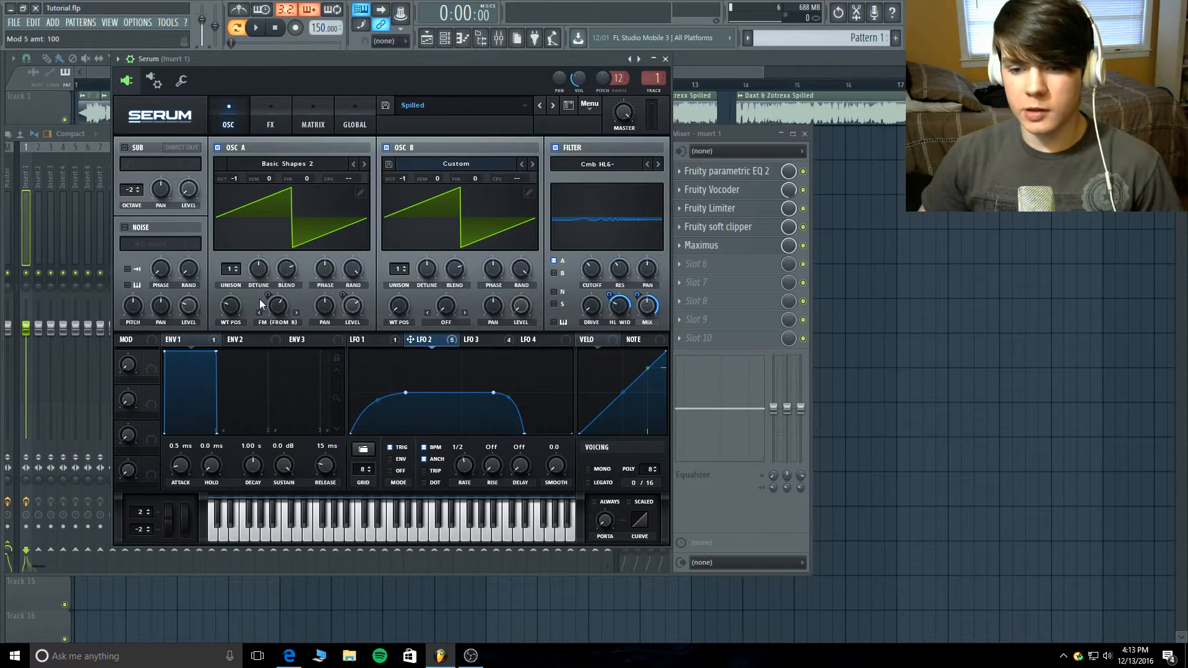
- Try modulating oscillator B's unison detune with LFO 2, remove the modulator and reset the detune control
drag(448, 340, 425, 271)
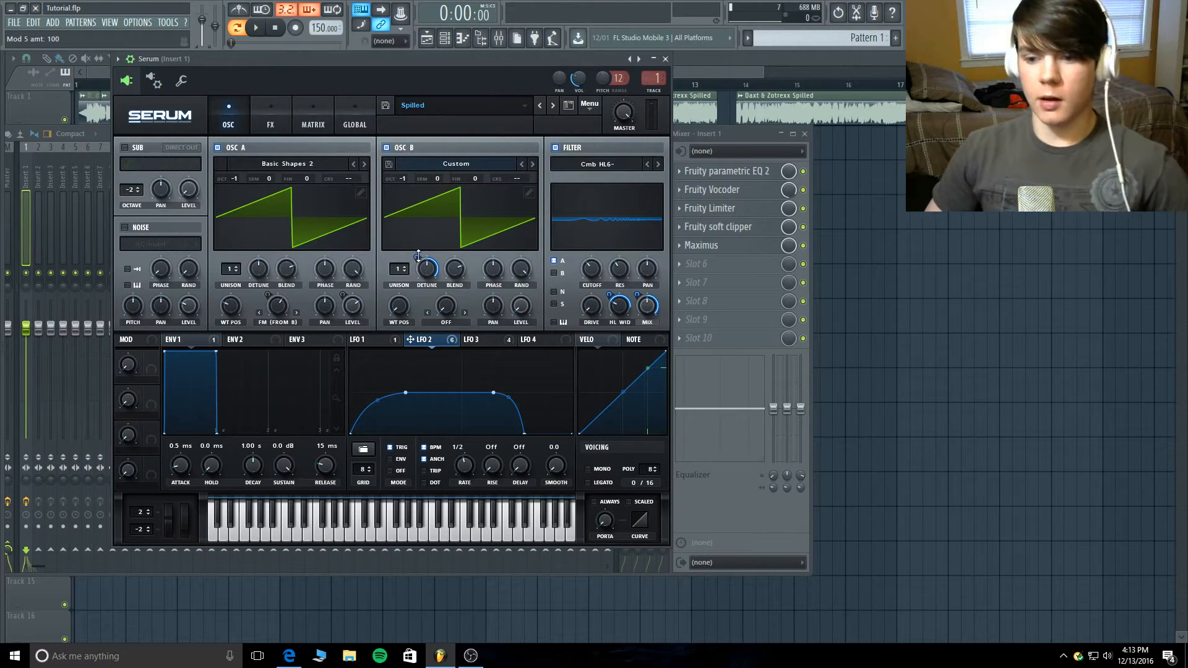
right_click(418, 257)
click(418, 256)
mouse_move(418, 256)
mouse_down()
mouse_move(416, 347)
mouse_move(416, 258)
mouse_move(426, 267)
mouse_up()
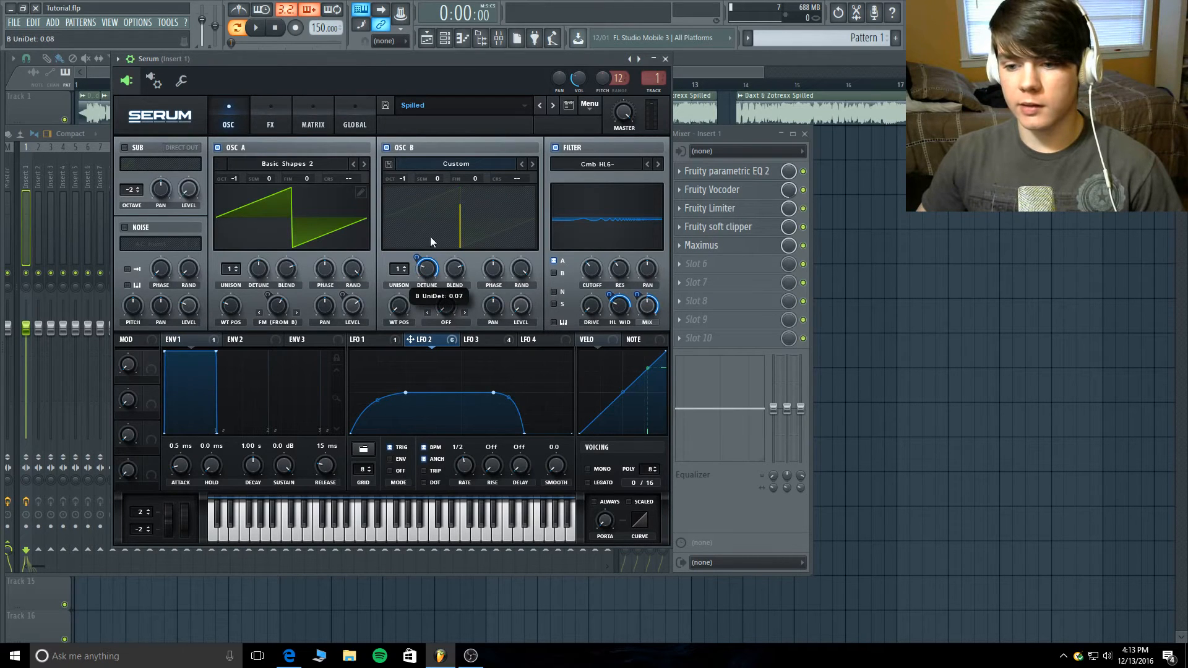
right_click(427, 271)
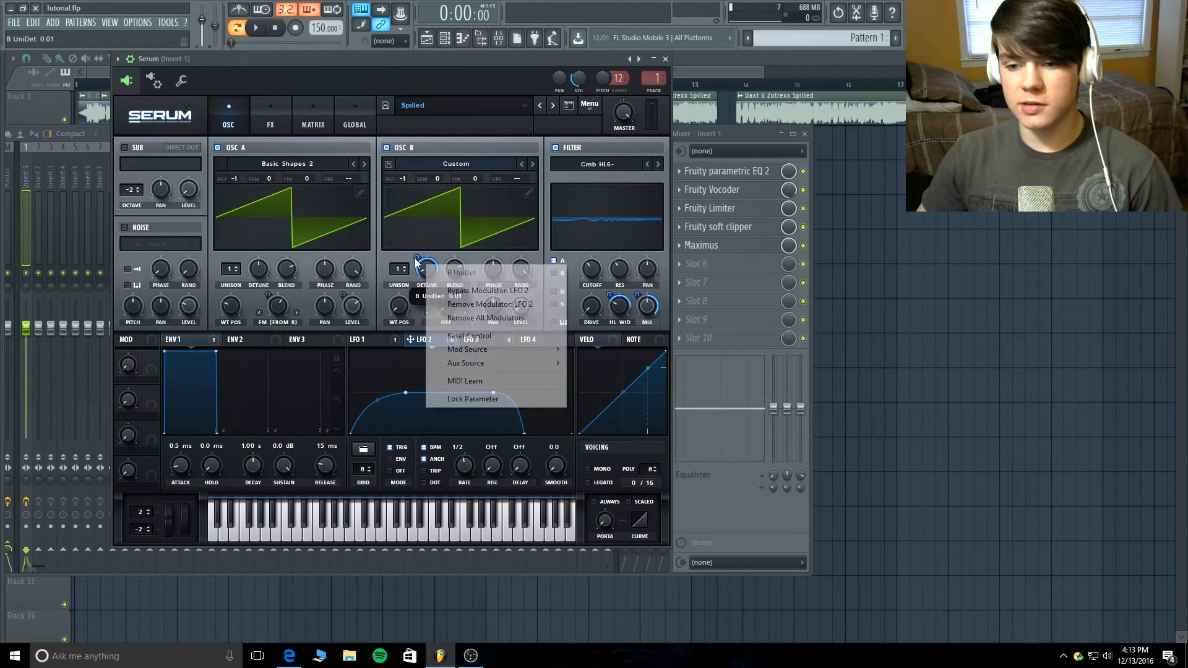
click(474, 304)
right_click(432, 270)
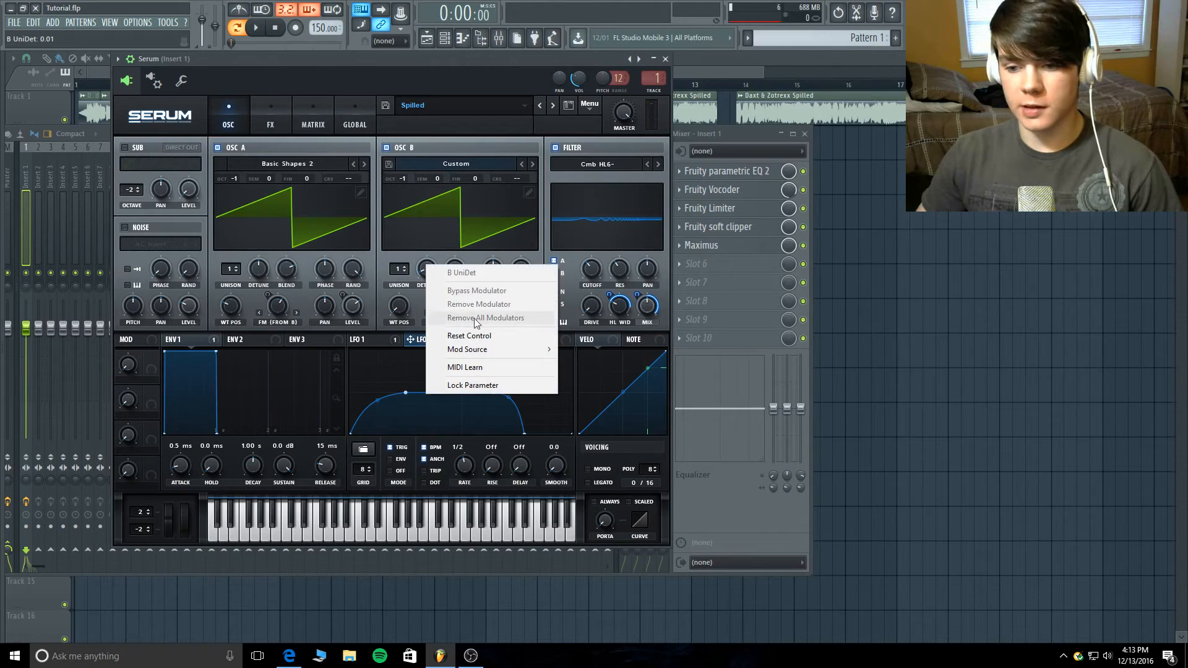
click(477, 336)
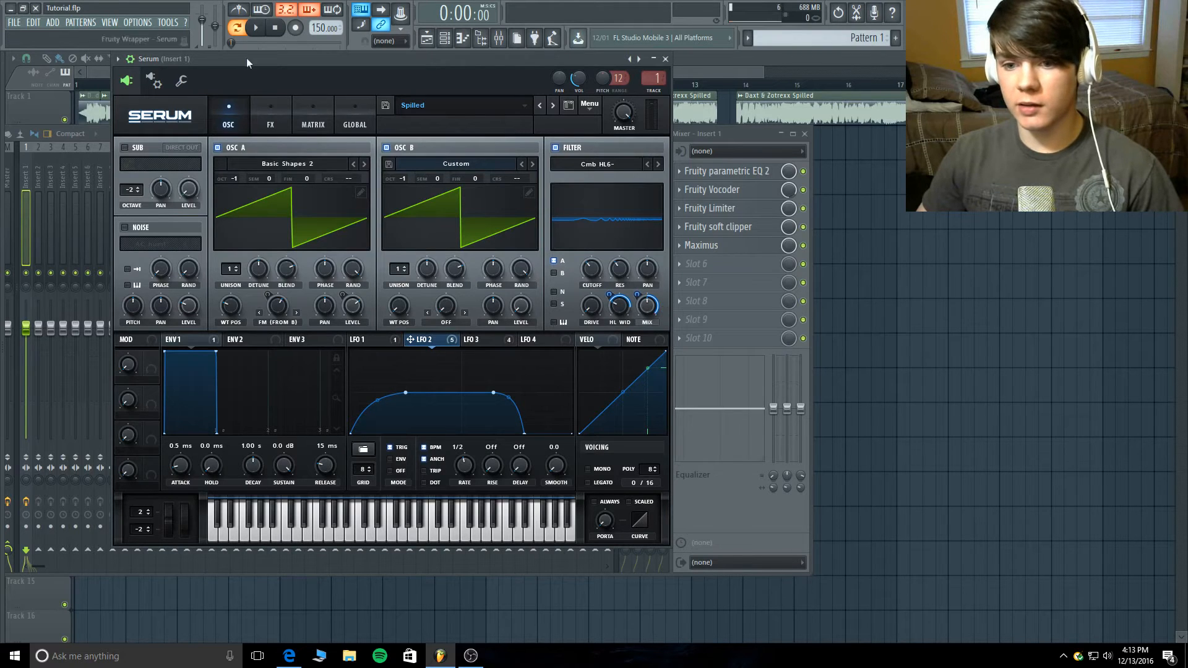
- Audition the pattern and open Serum's effects rack
click(256, 27)
click(274, 29)
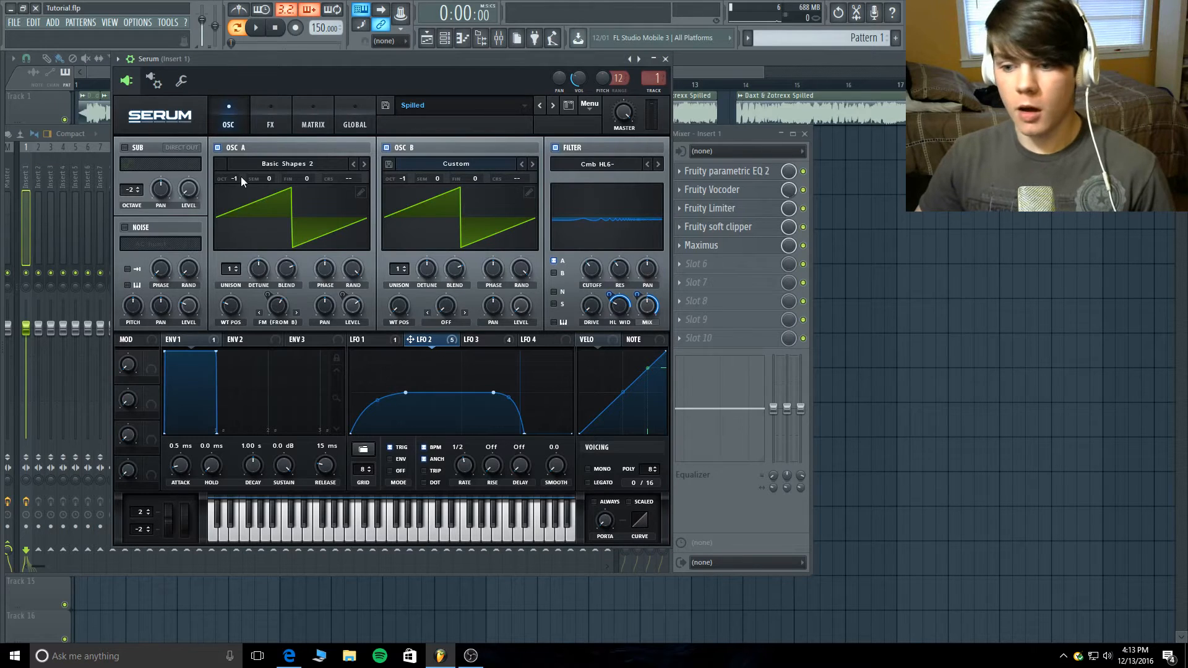
click(259, 120)
click(229, 114)
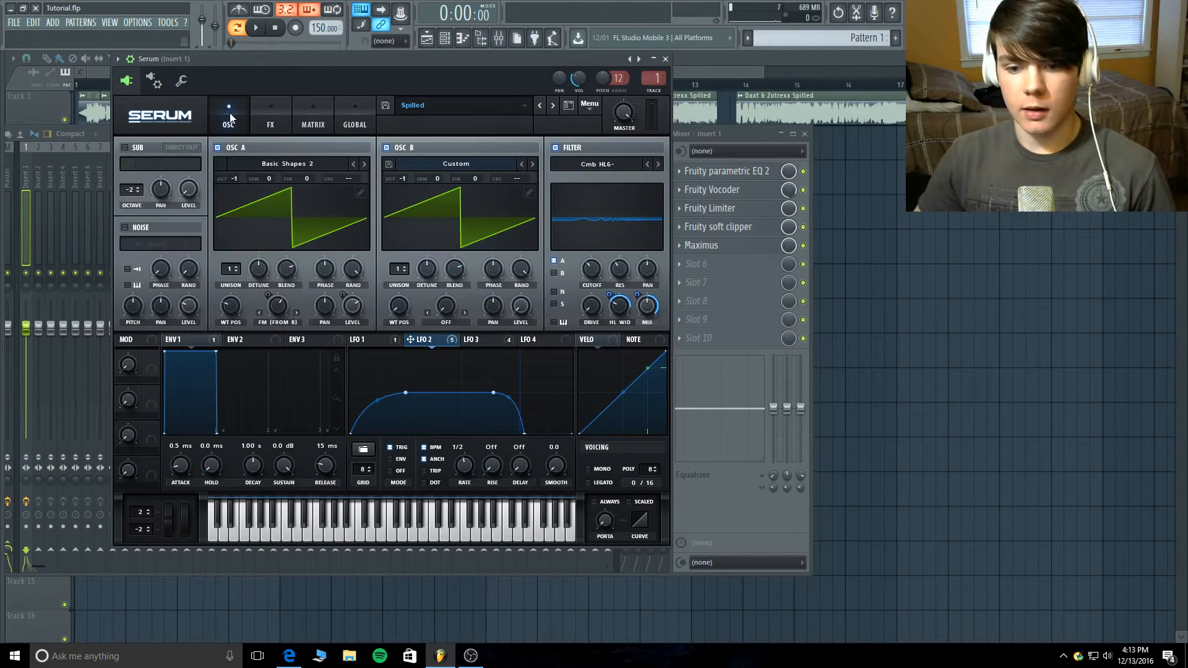
click(258, 114)
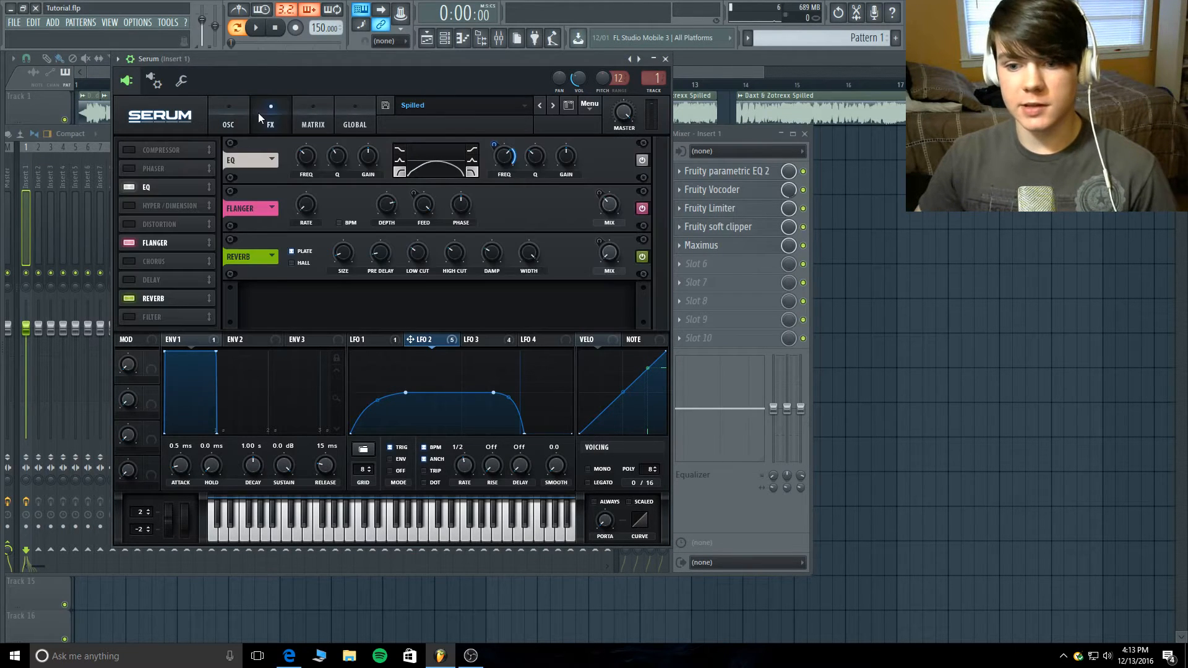
- Switch off Serum's reverb, flanger and EQ, and audition the pattern without effects
click(132, 299)
click(127, 243)
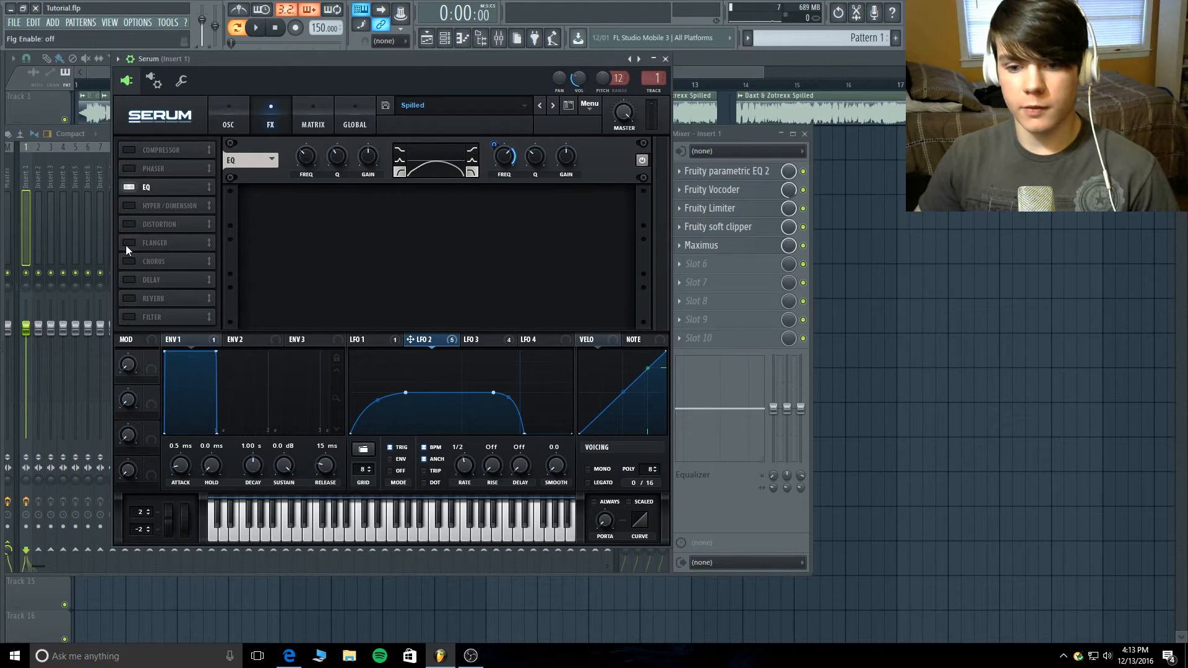
click(135, 190)
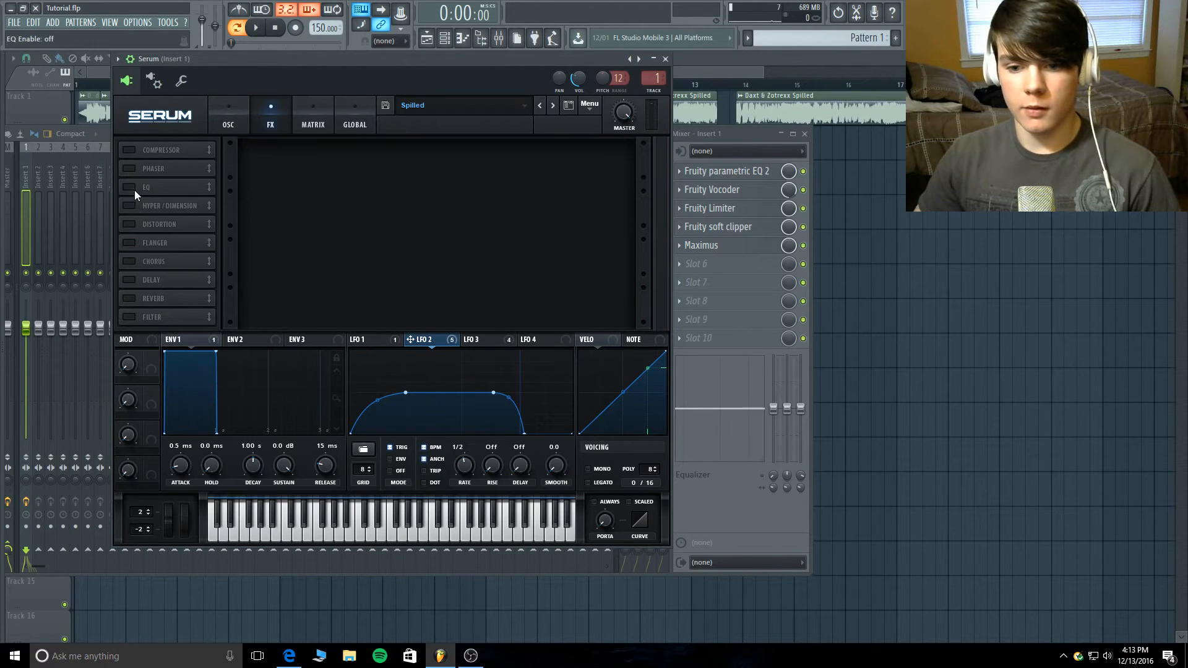
click(255, 27)
click(261, 29)
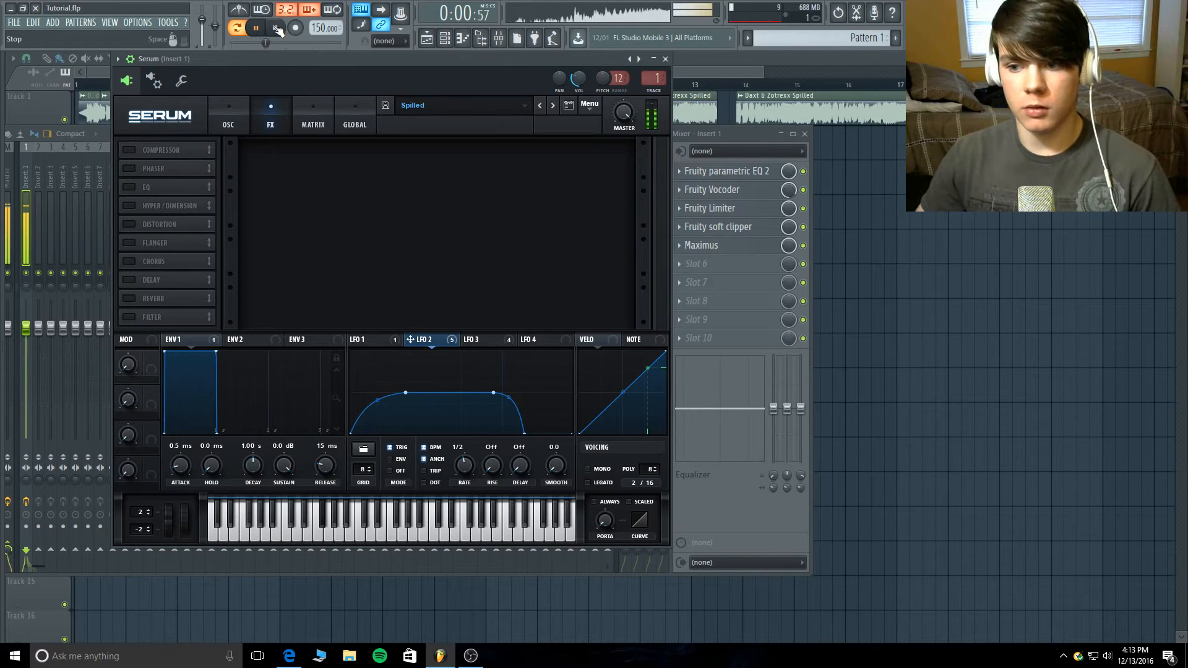
- Switch Serum's EQ back on and check the frequency and Q settings of its bands
click(134, 186)
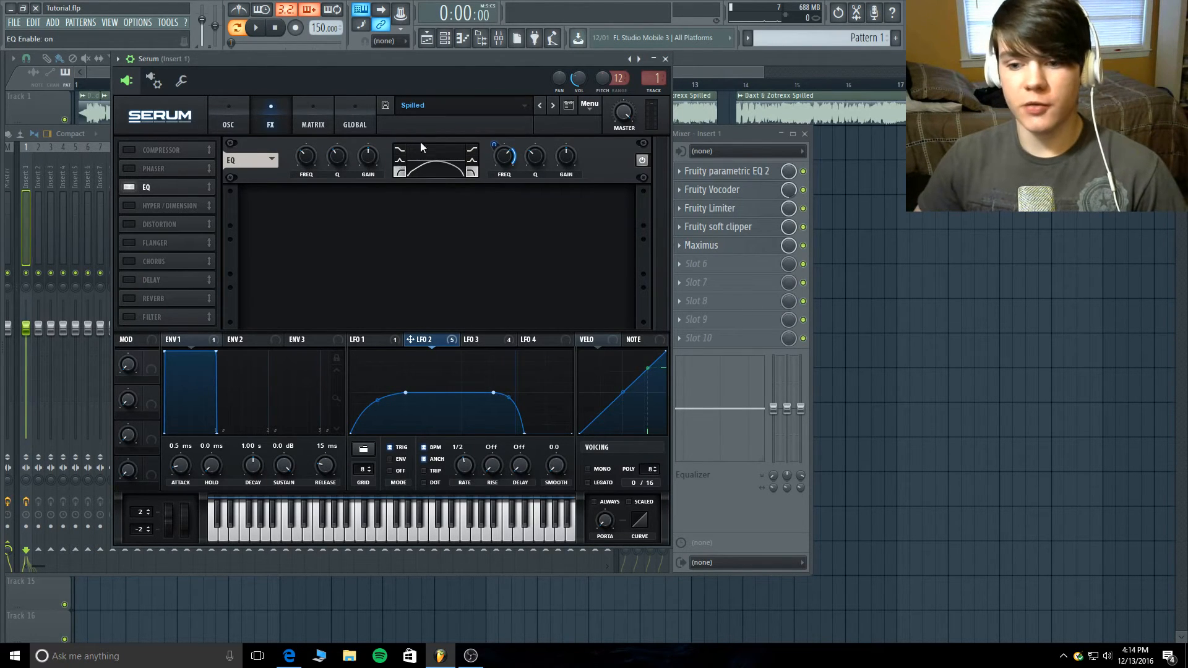
click(305, 160)
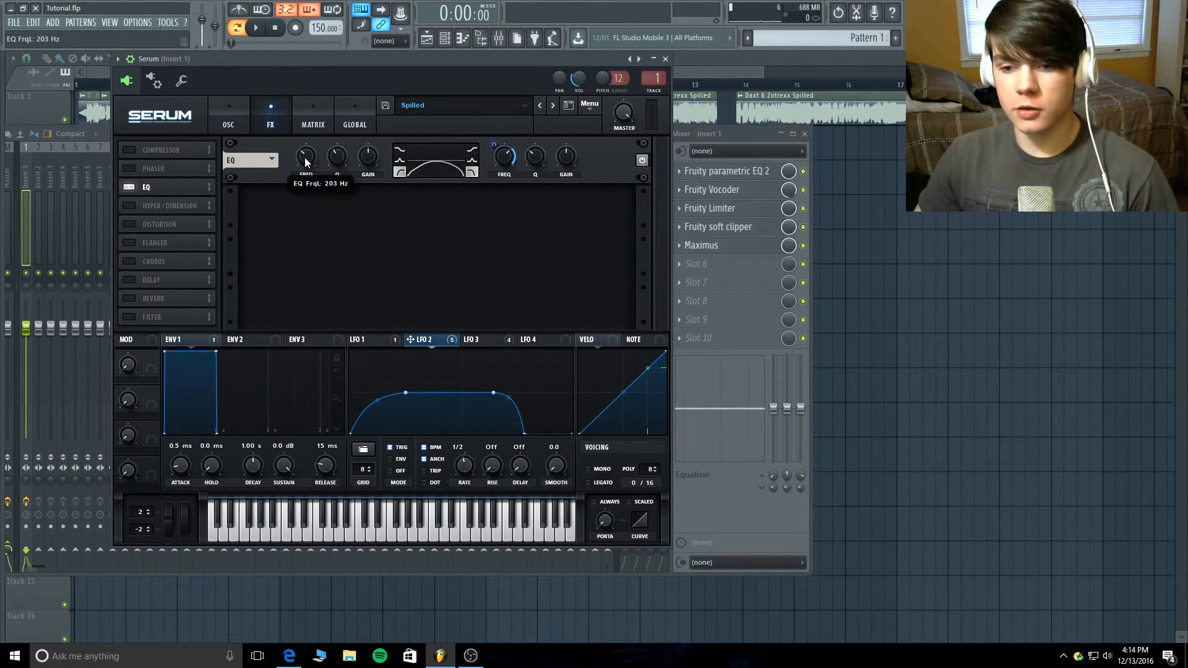
click(337, 158)
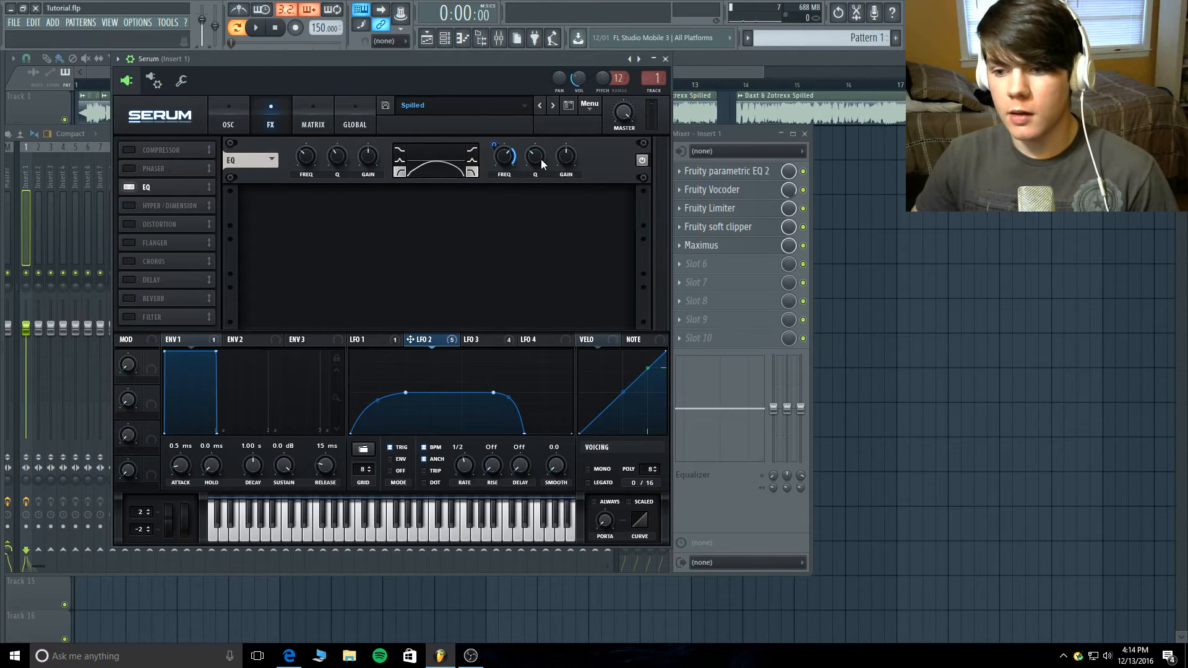
mouse_move(542, 163)
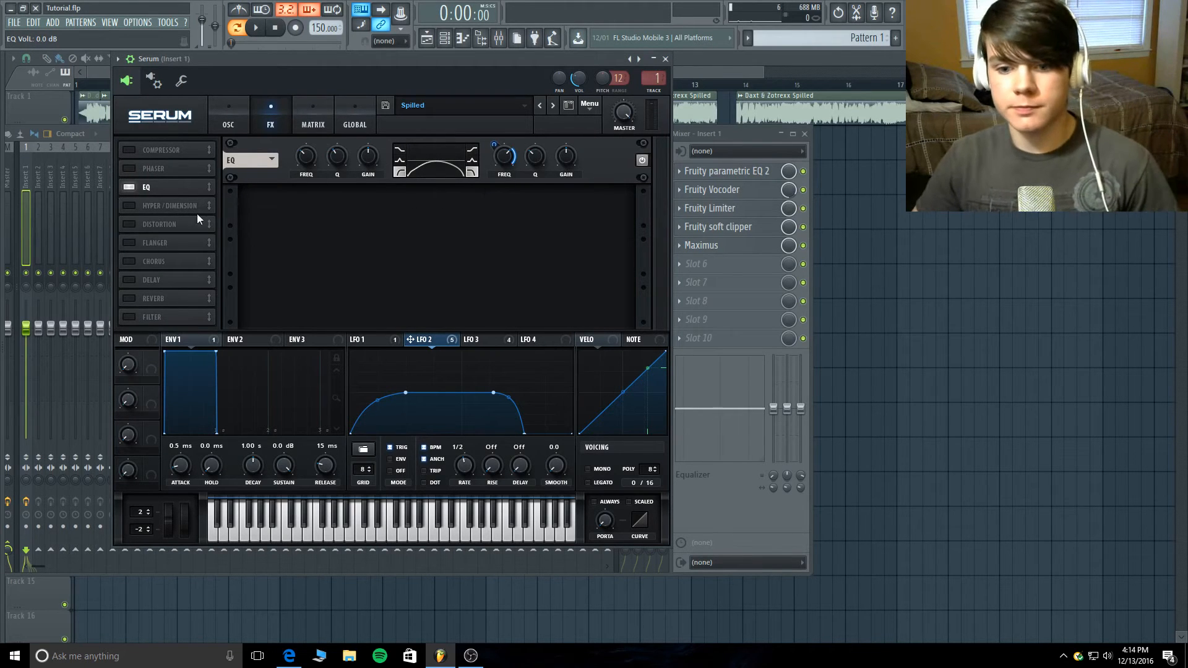
- Switch the flanger back on and look through the LFOs for the one modulating its feedback and mix
click(129, 243)
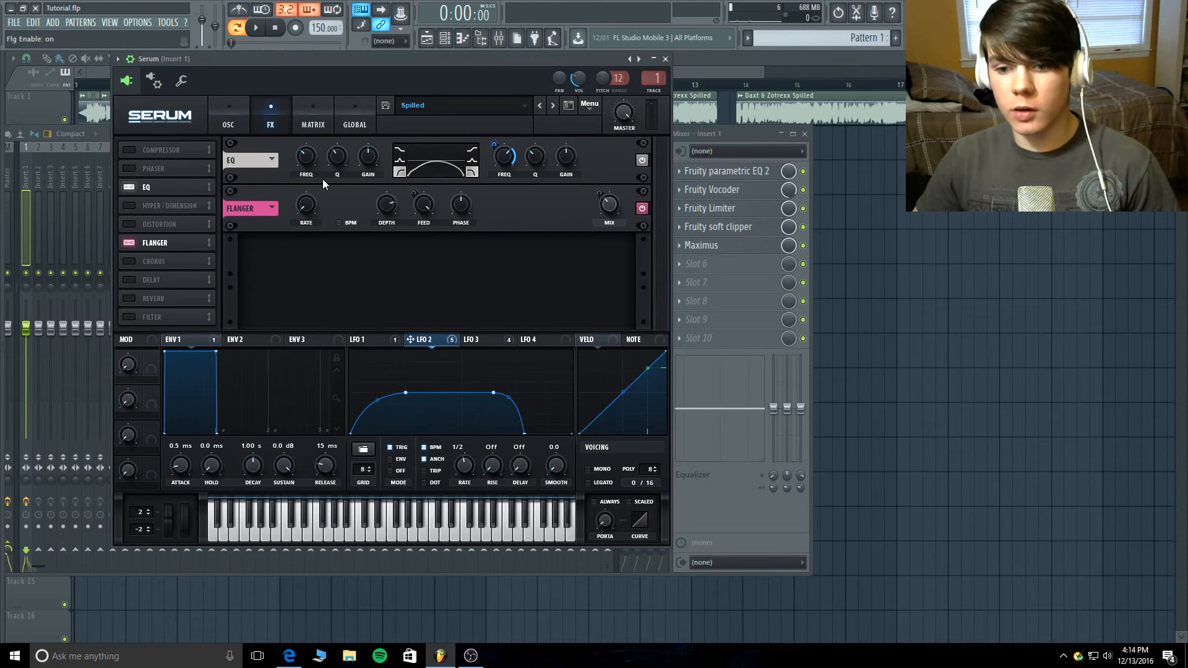
click(372, 339)
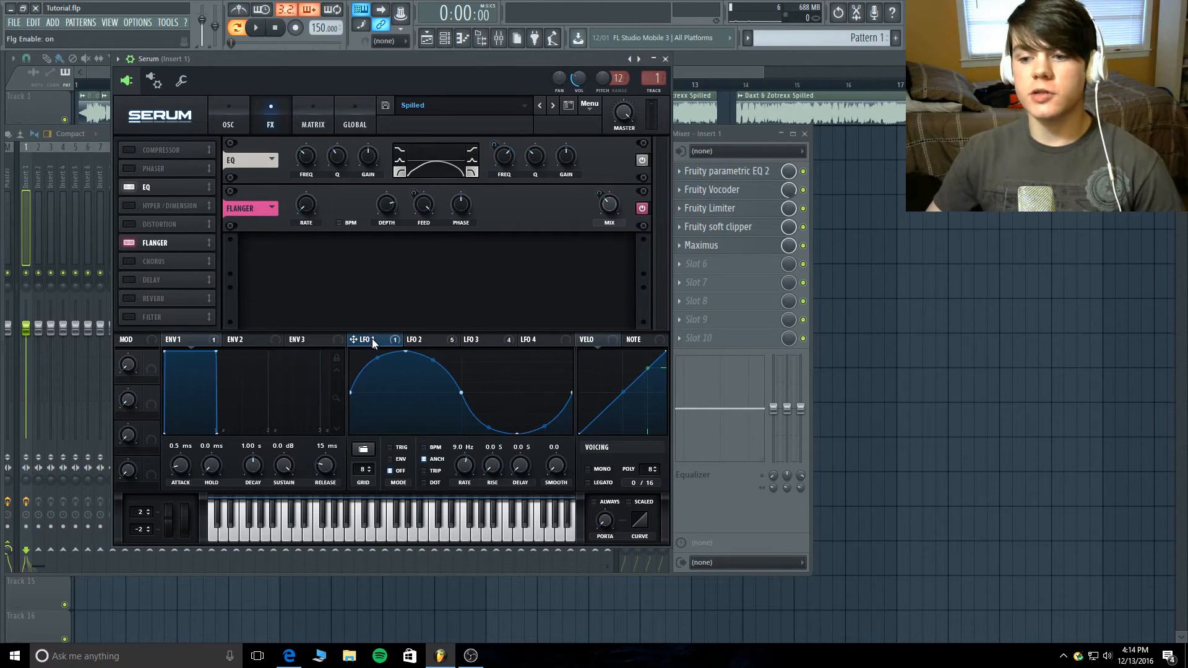
click(425, 344)
click(490, 339)
click(528, 340)
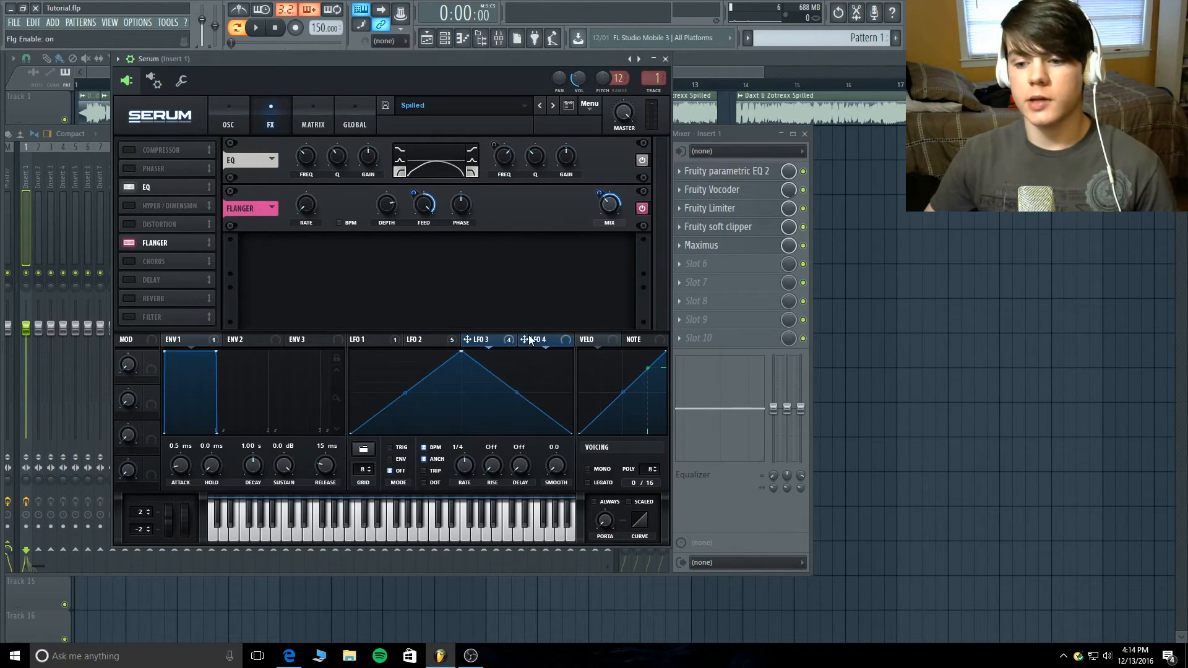
click(489, 339)
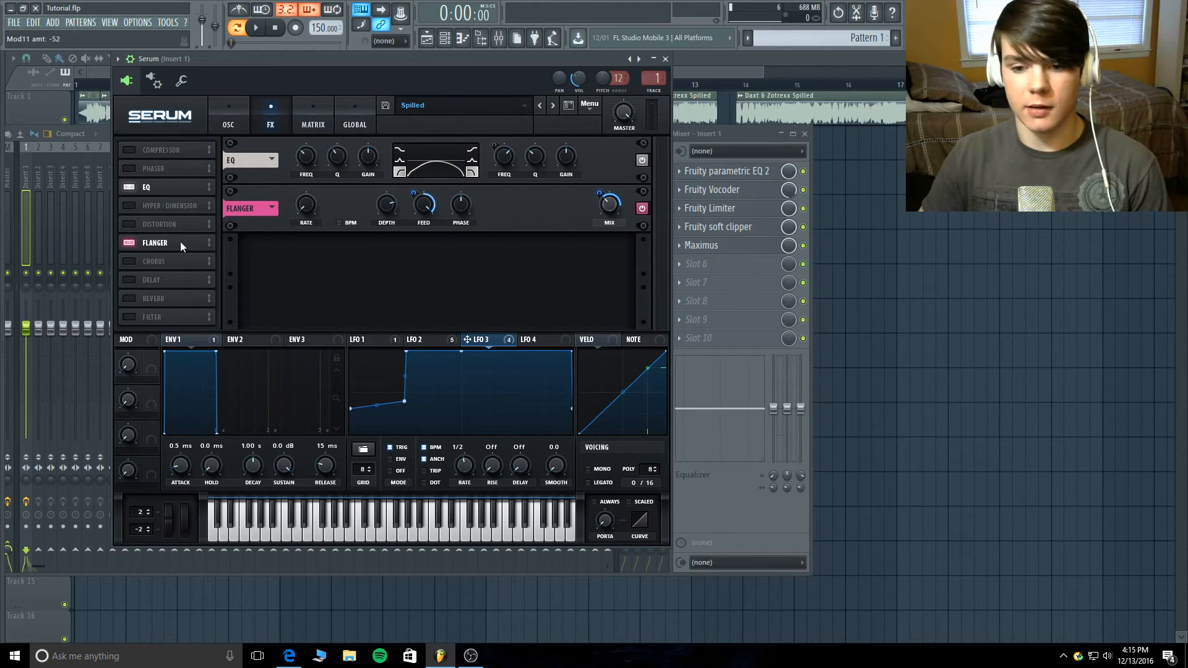
- Switch the reverb back on and audition the pattern with EQ, flanger and reverb active
click(130, 299)
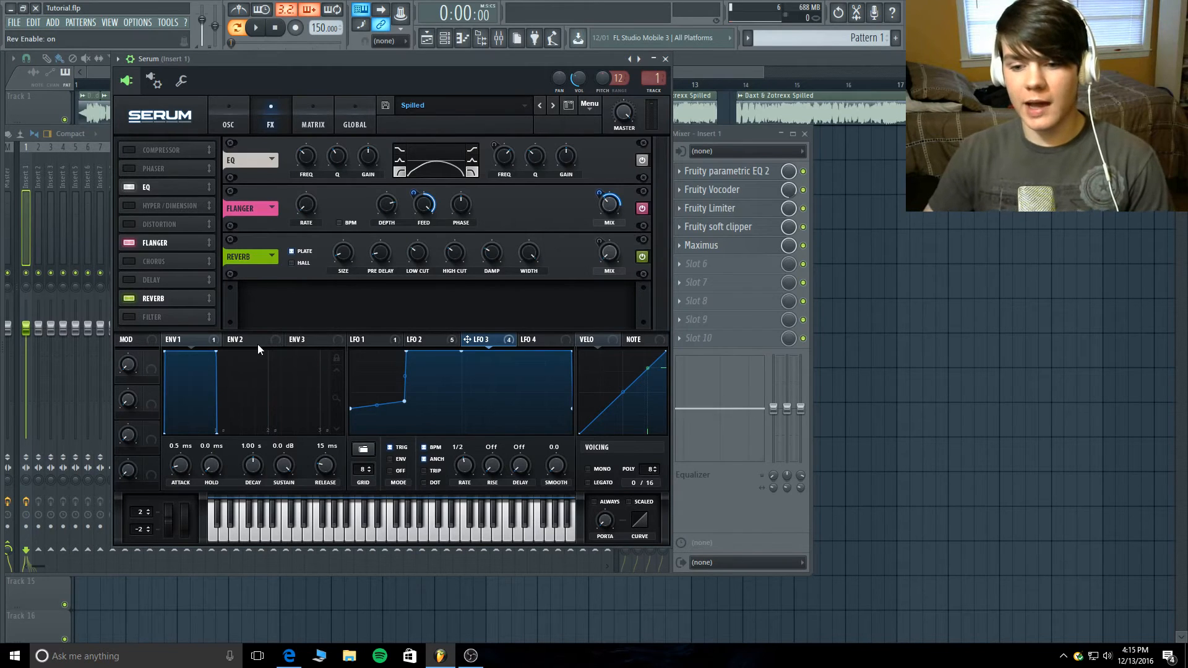
mouse_move(202, 341)
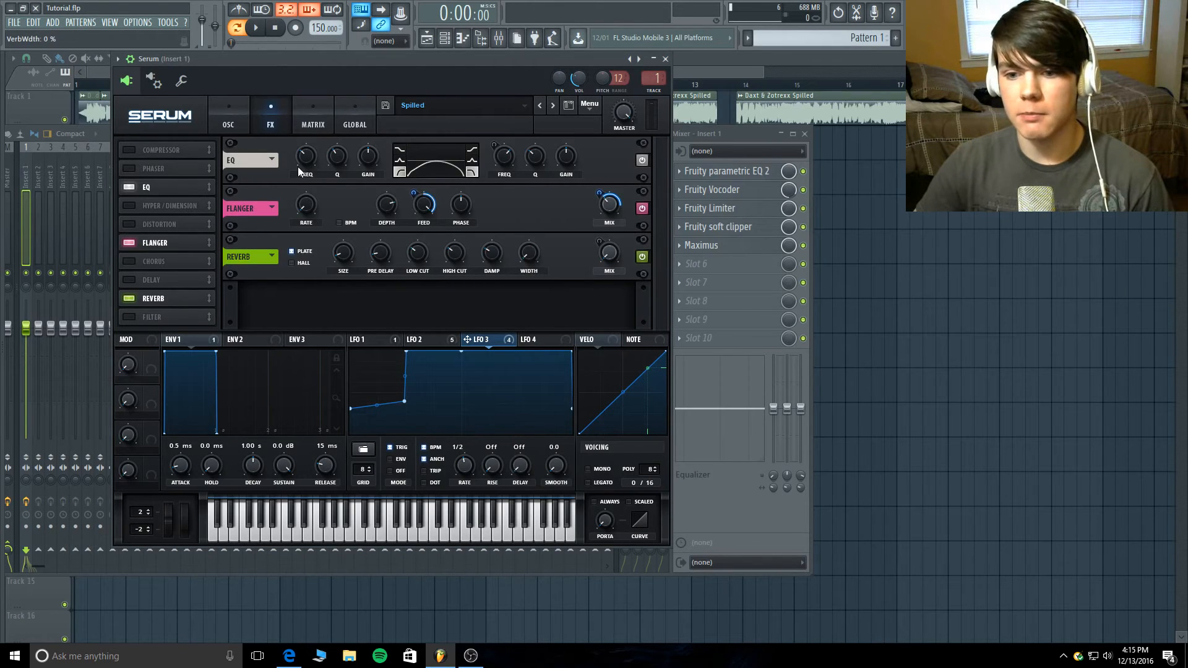
click(256, 27)
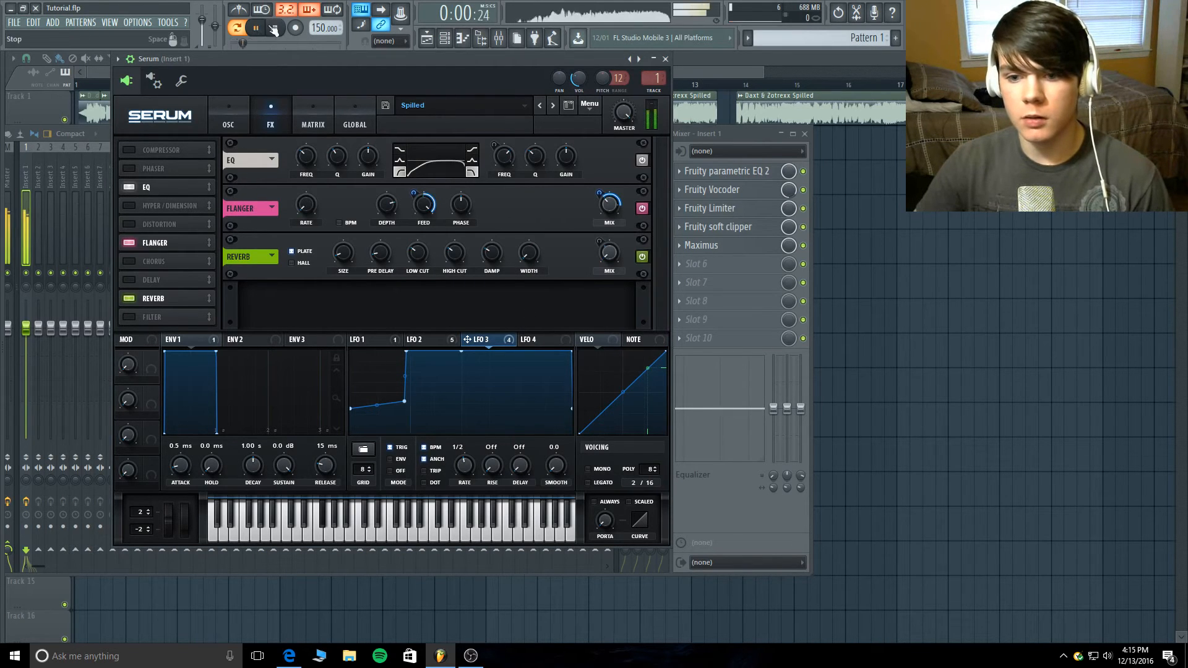
click(276, 27)
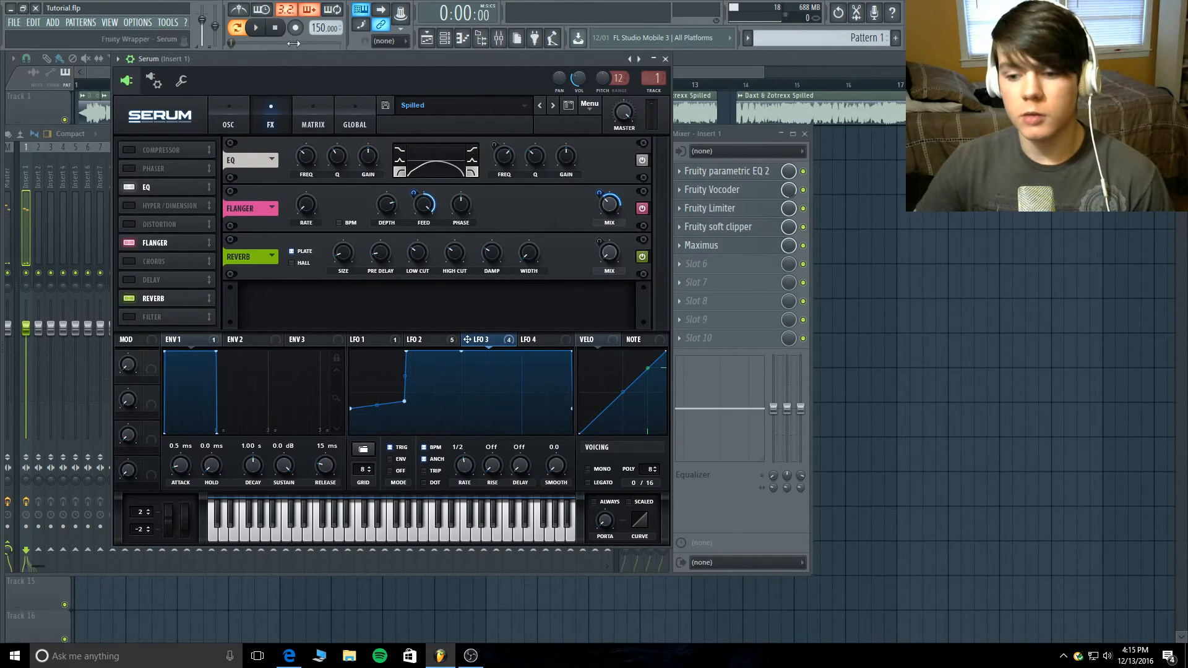
- Examine envelope 1's modulation of the reverb mix and play test notes on Serum's keyboard
click(201, 339)
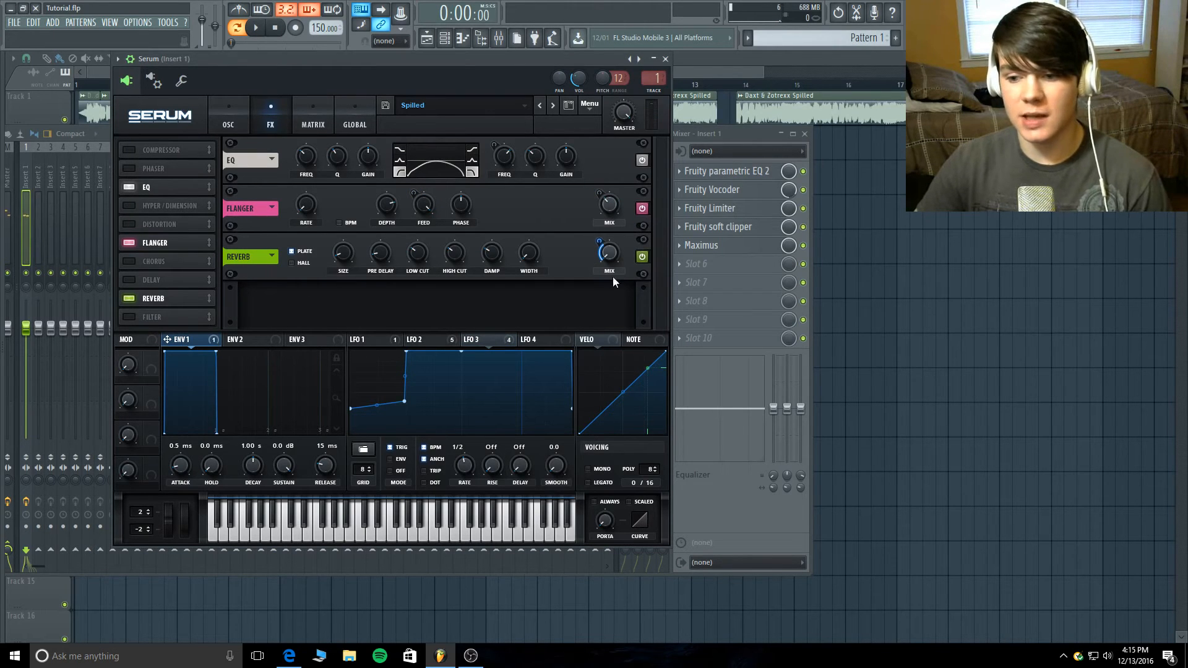
mouse_move(602, 242)
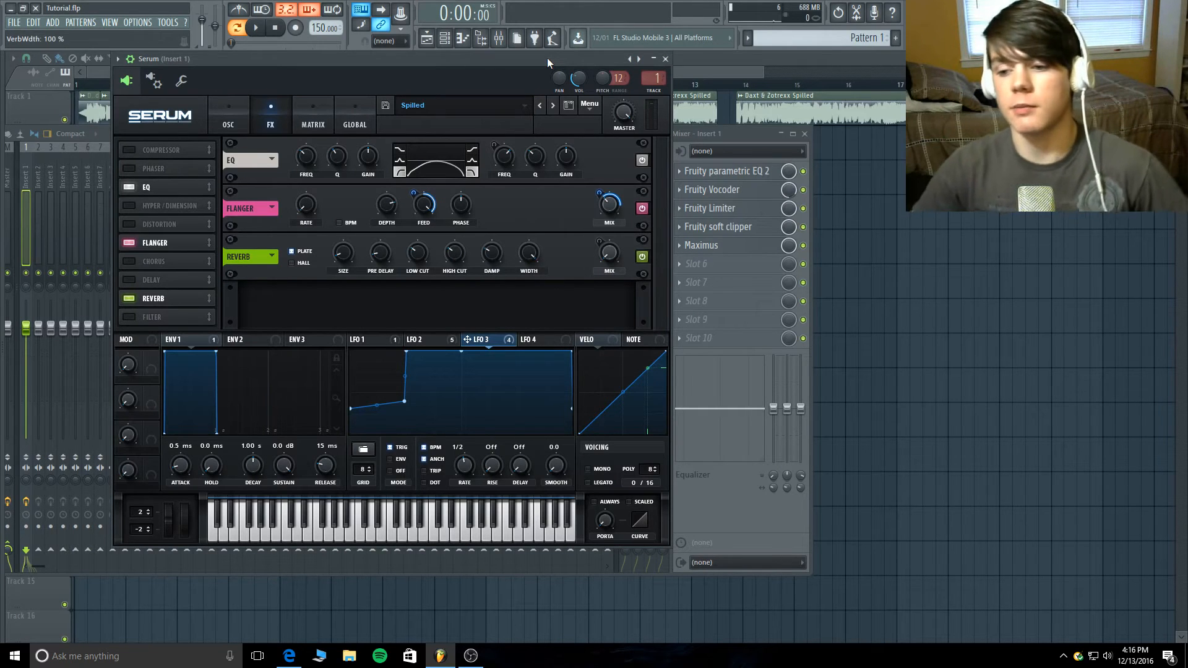
click(183, 340)
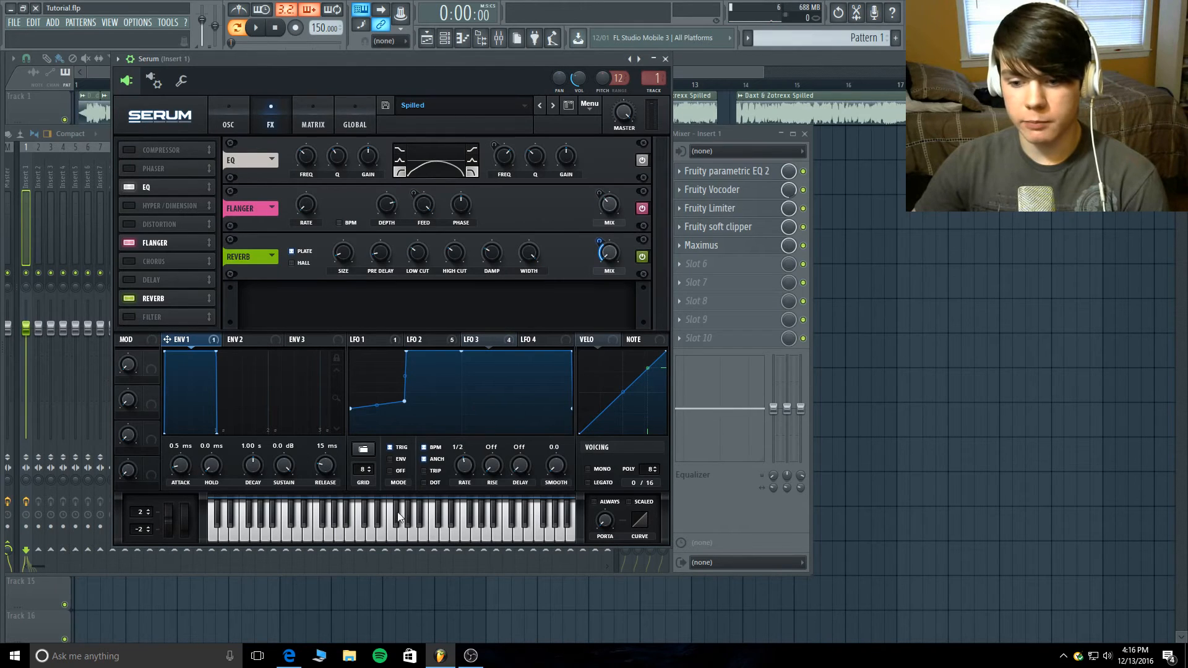
click(381, 534)
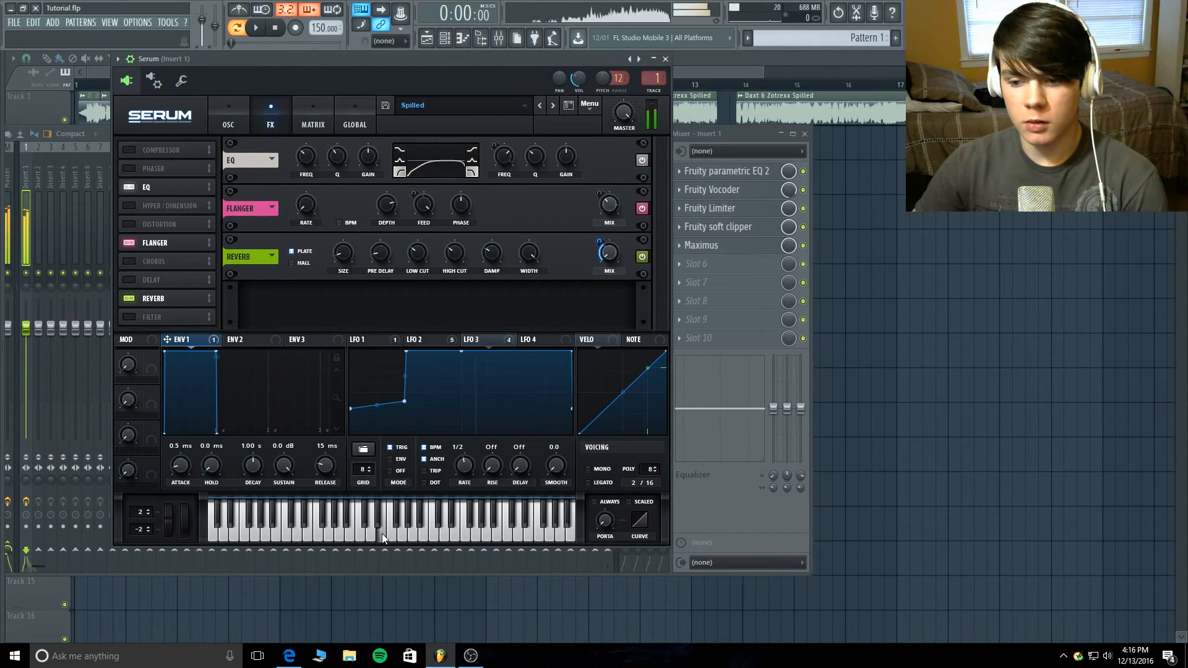
click(310, 536)
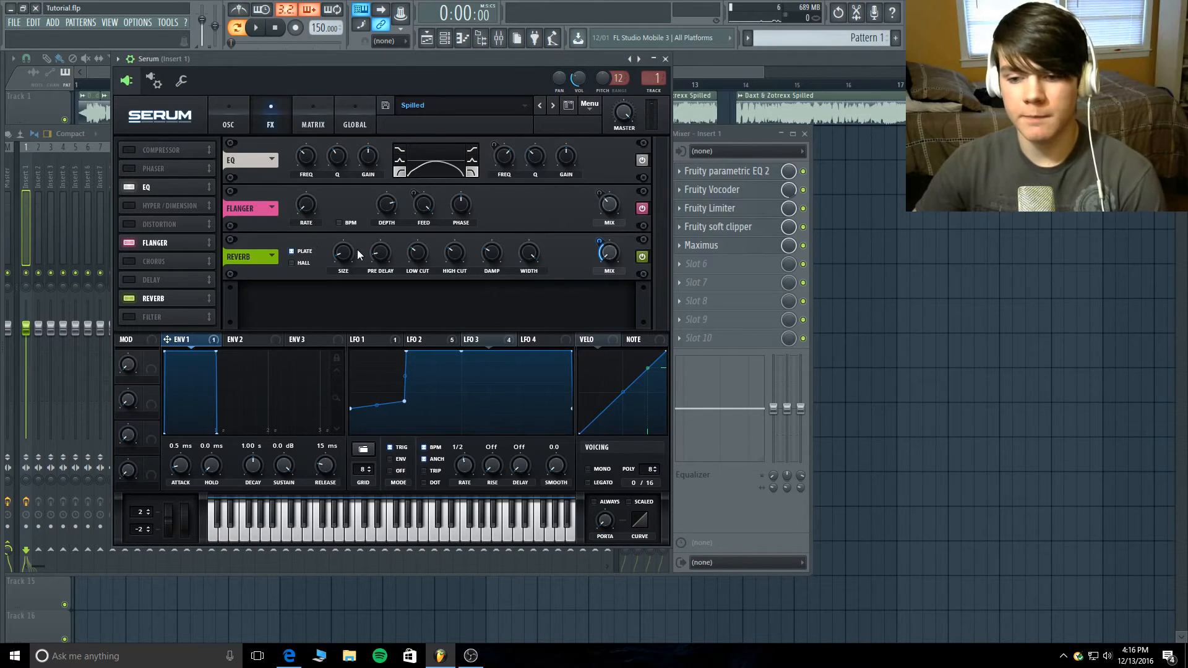
- Check the reverb's size, low cut, high cut and damp settings
mouse_move(349, 254)
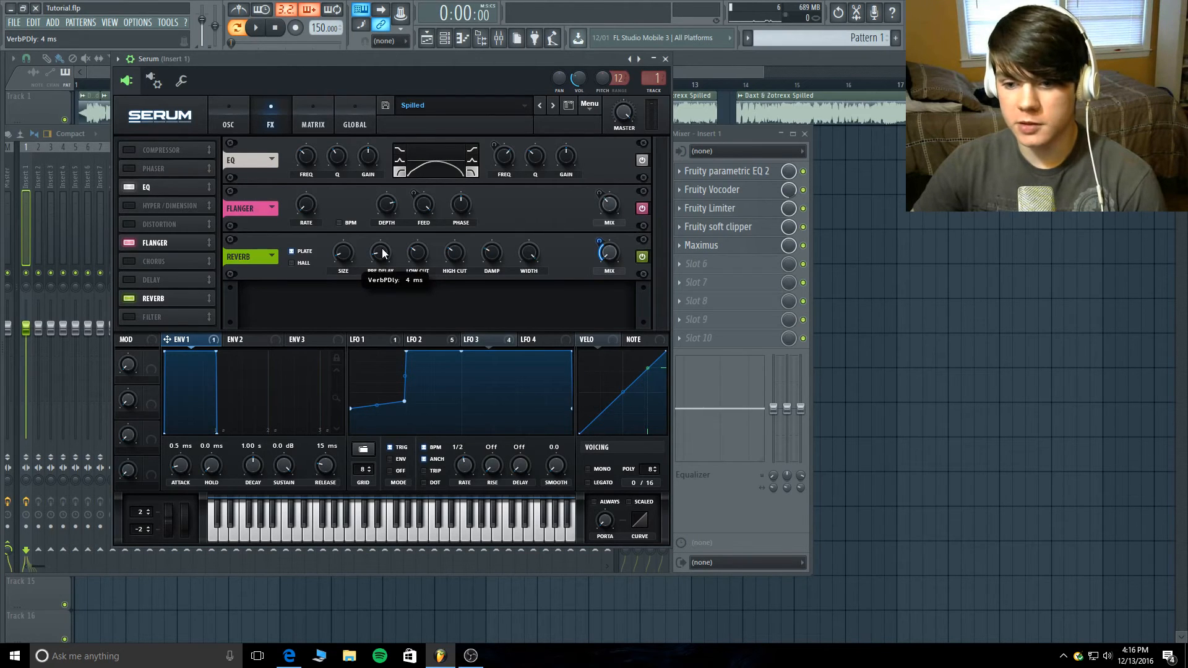
click(418, 258)
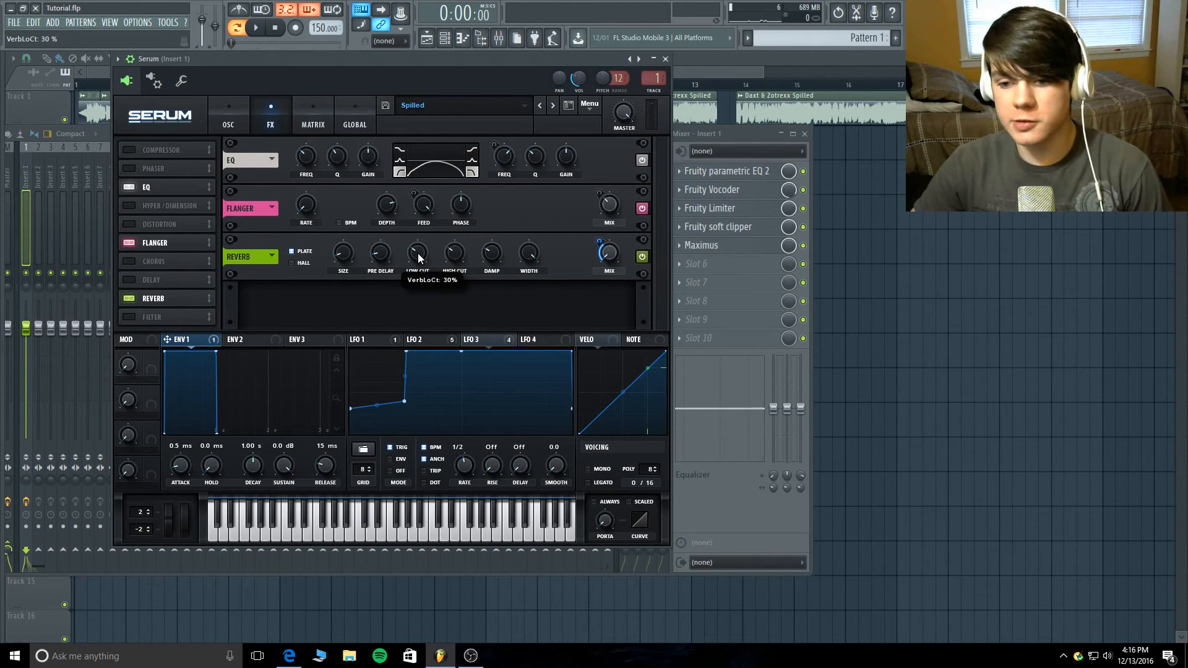
mouse_move(451, 258)
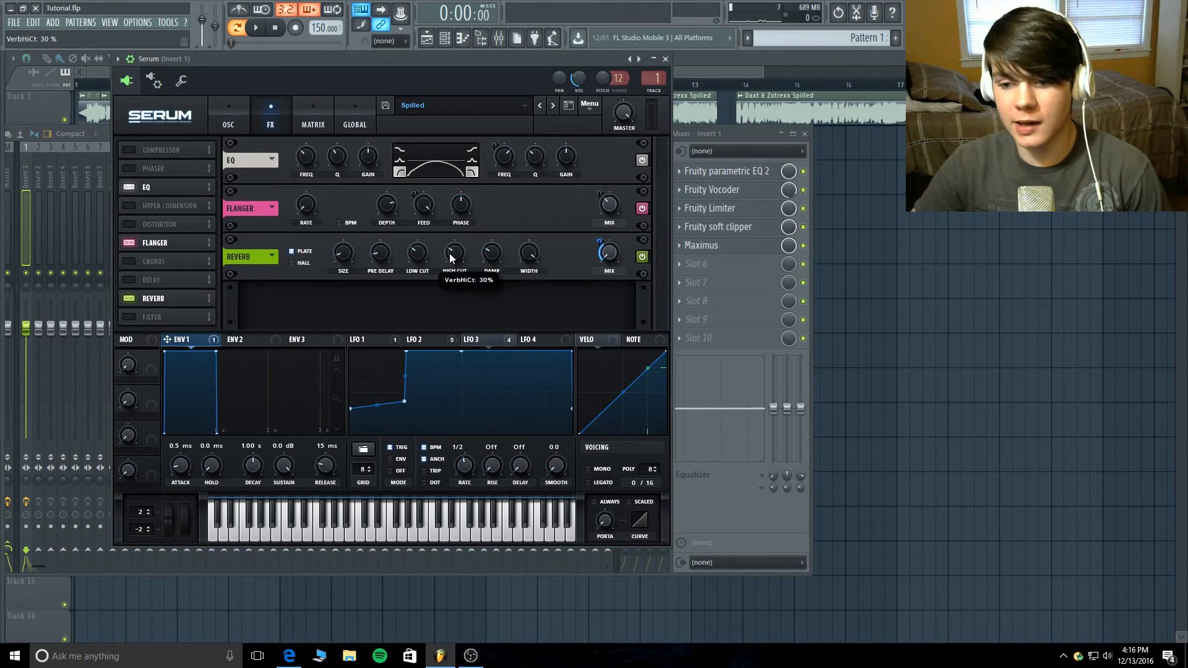
mouse_move(501, 259)
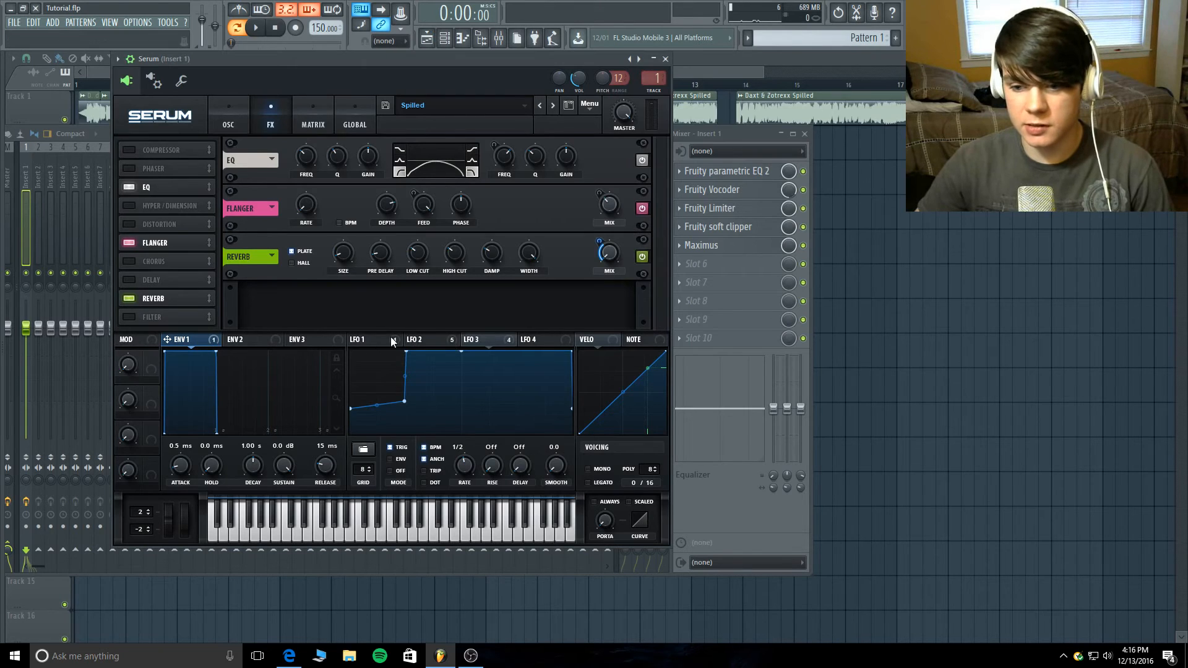
- Examine LFO 1's shape and its master tune routing with LFO 2 as auxiliary source in the modulation matrix
click(368, 339)
click(300, 117)
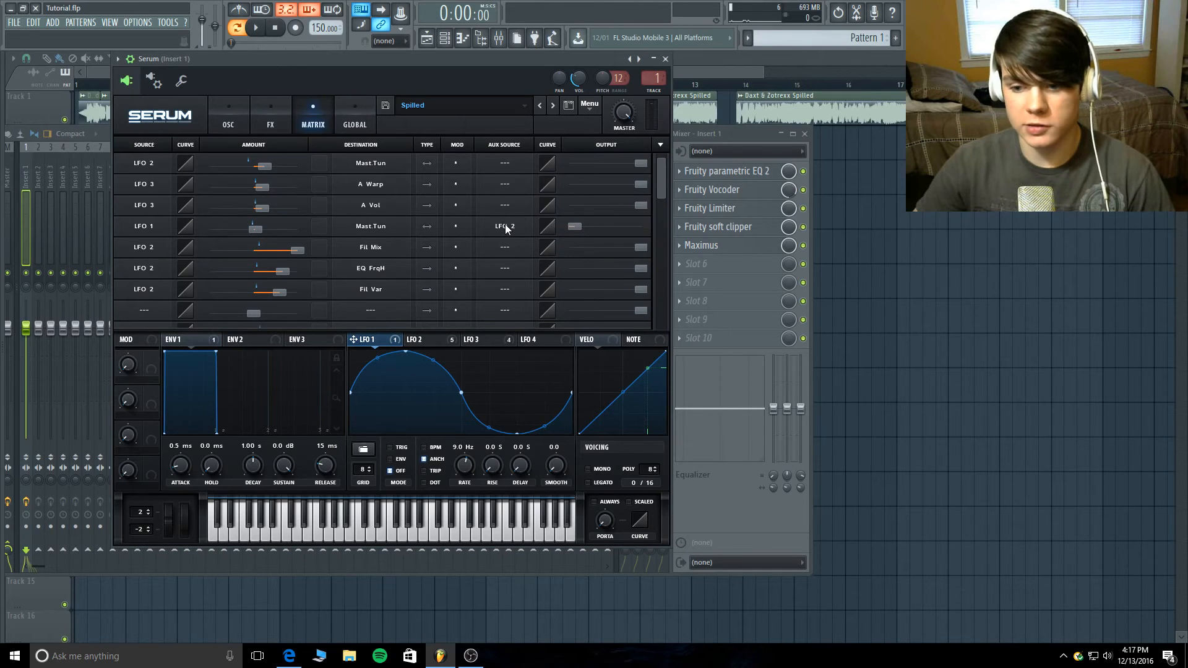
- Compare the LFO 1 and LFO 2 shapes in Serum and look through LFO 1's basic preset shapes
click(427, 339)
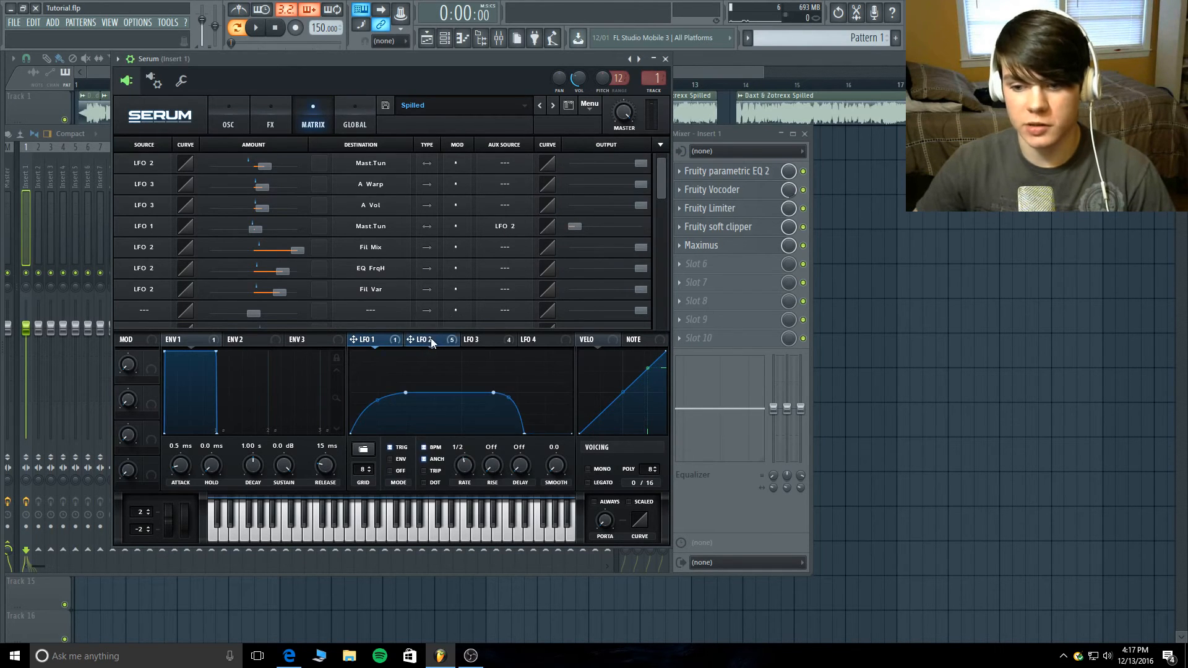
click(382, 344)
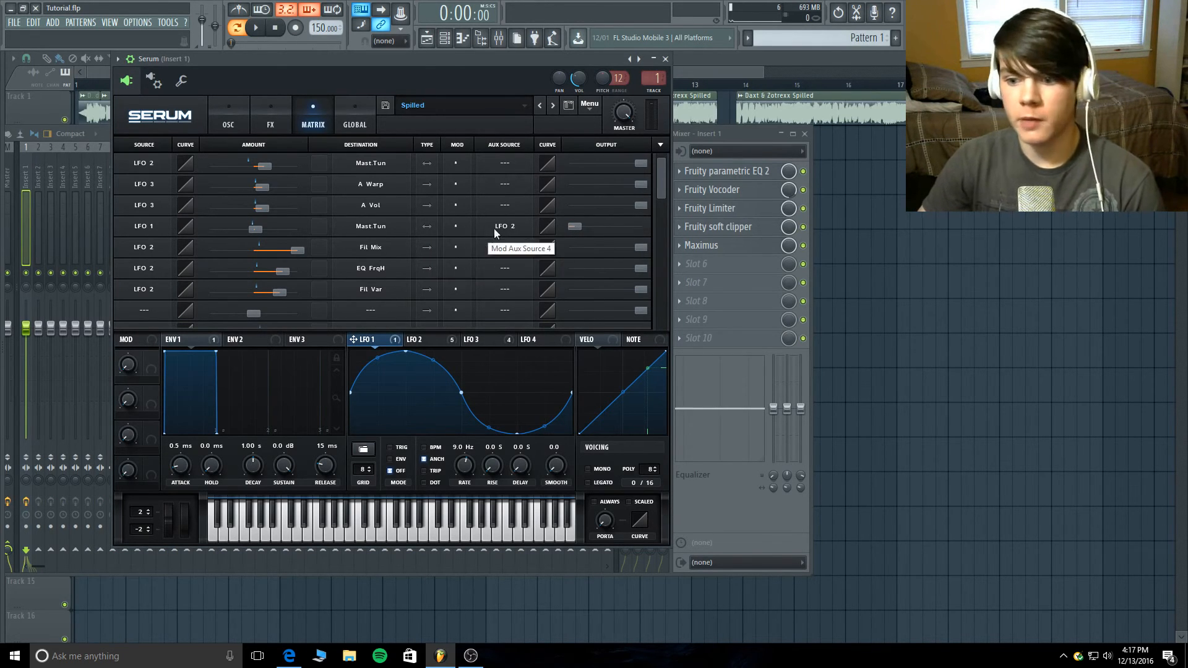
click(432, 339)
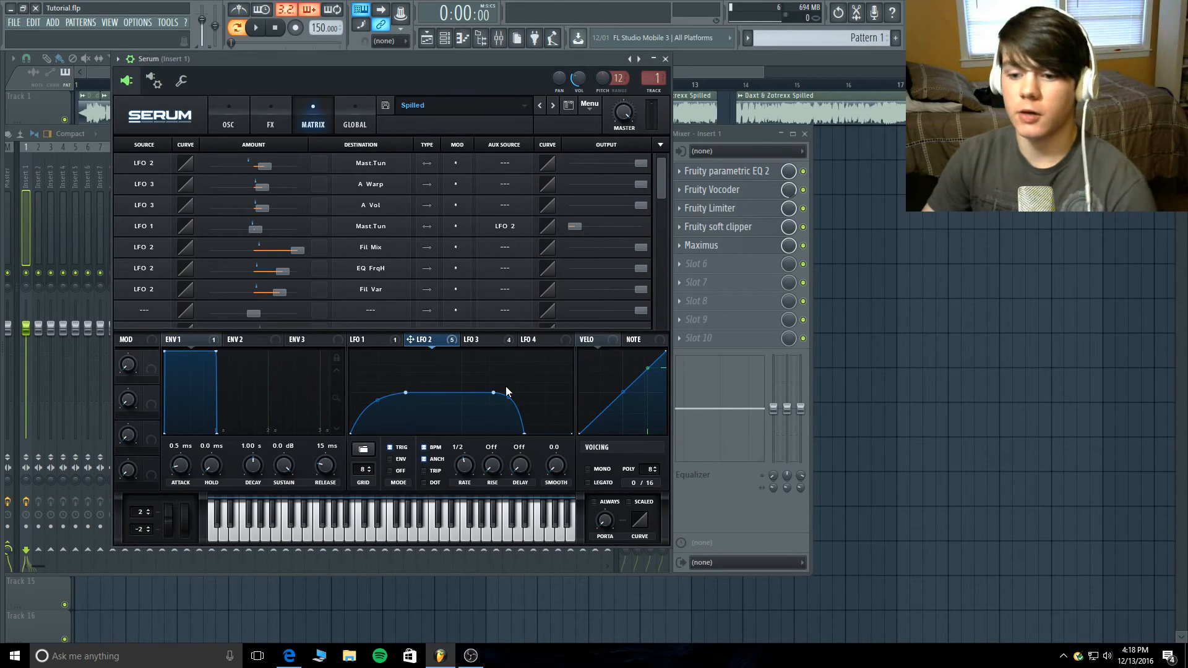
click(380, 335)
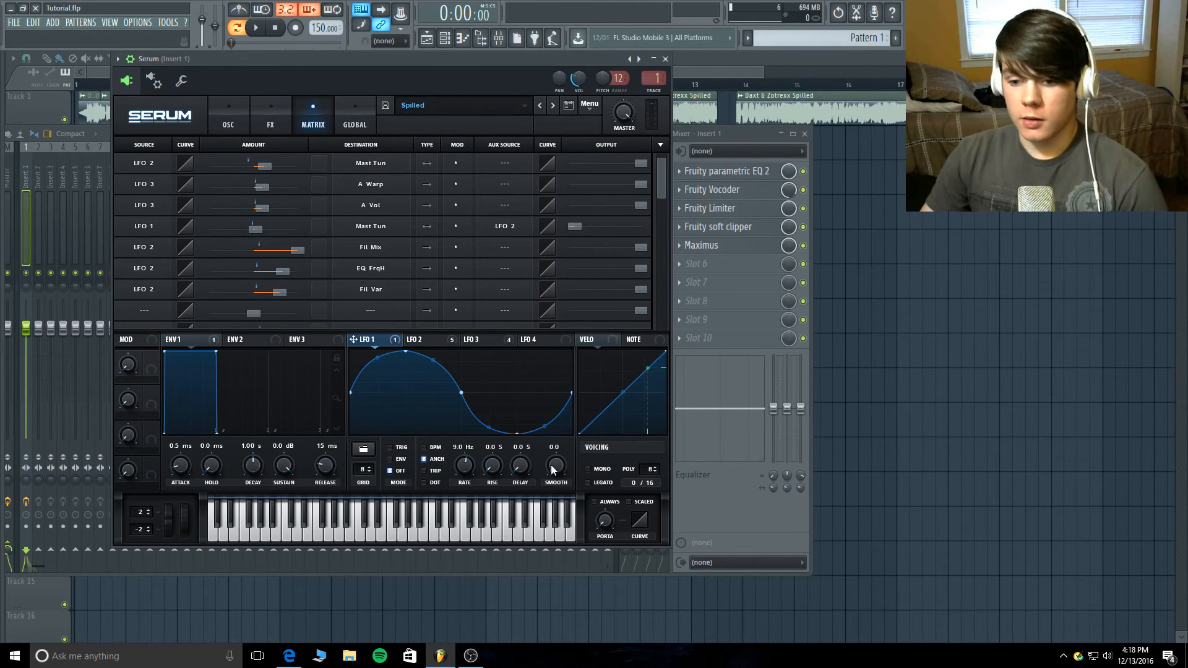
click(373, 447)
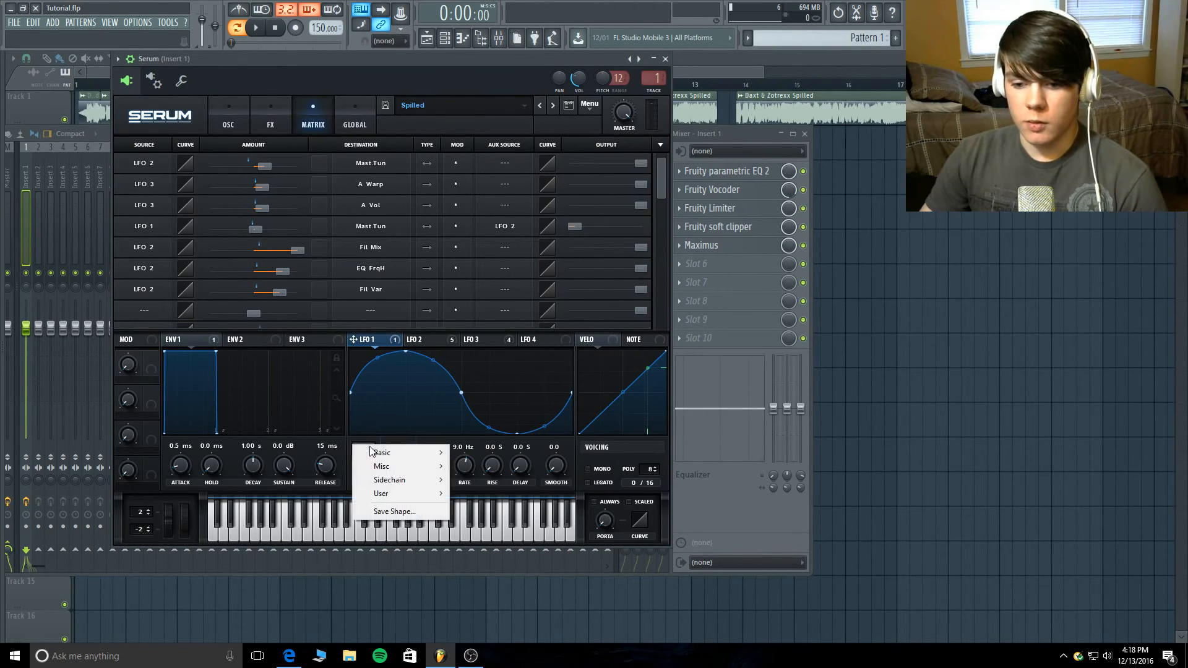
mouse_move(391, 459)
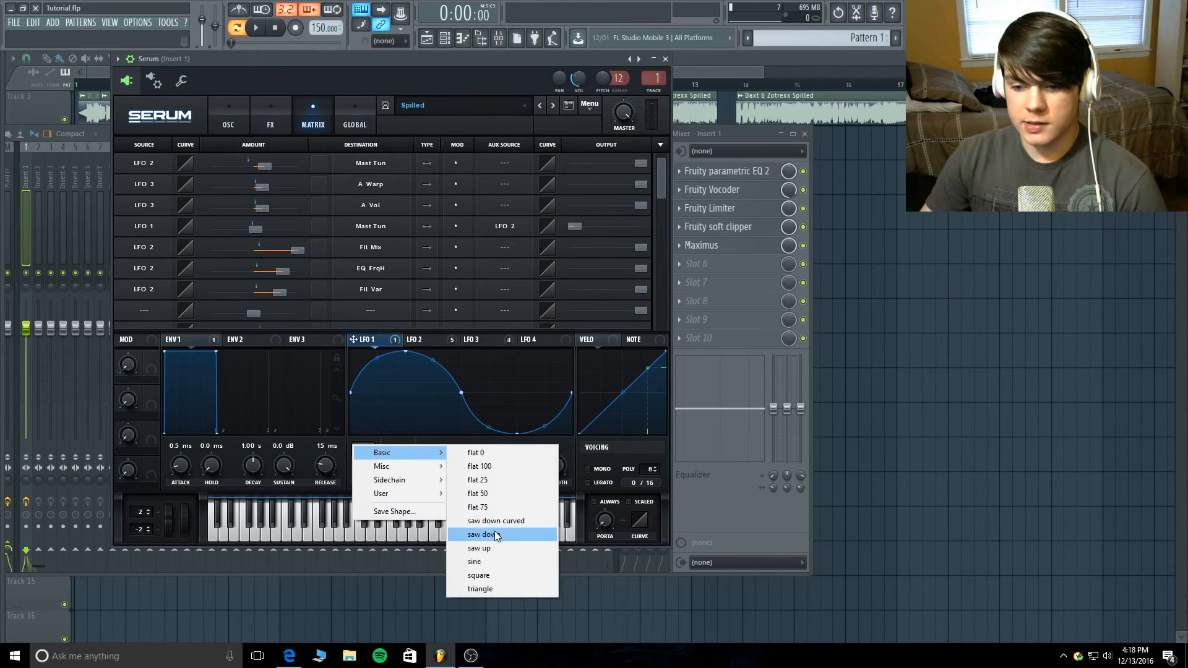
click(580, 461)
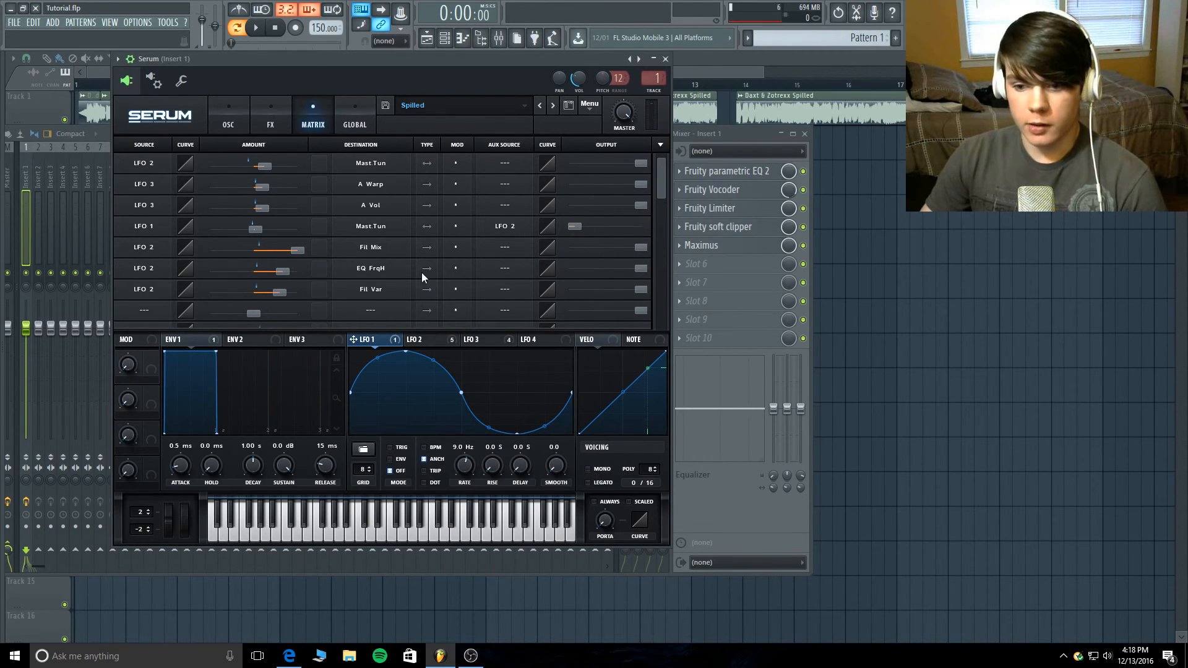
- Set the output of the LFO 2 to master tune routing to 0 and audition the pattern
click(424, 340)
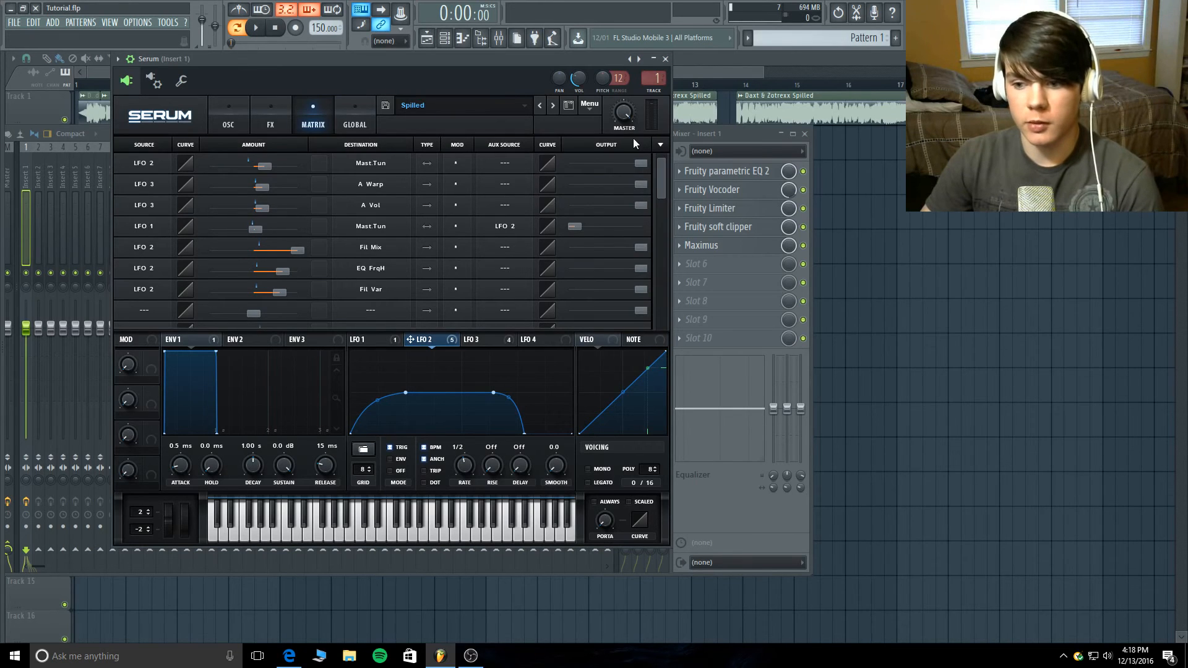
drag(636, 167, 521, 165)
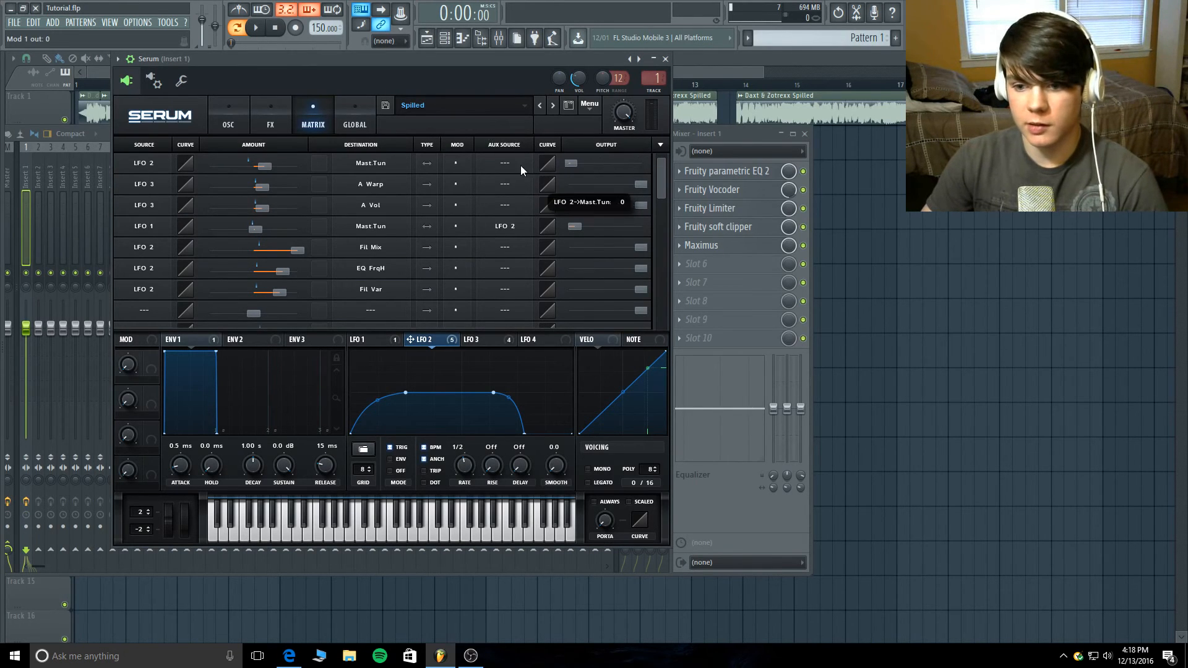
click(256, 28)
click(276, 29)
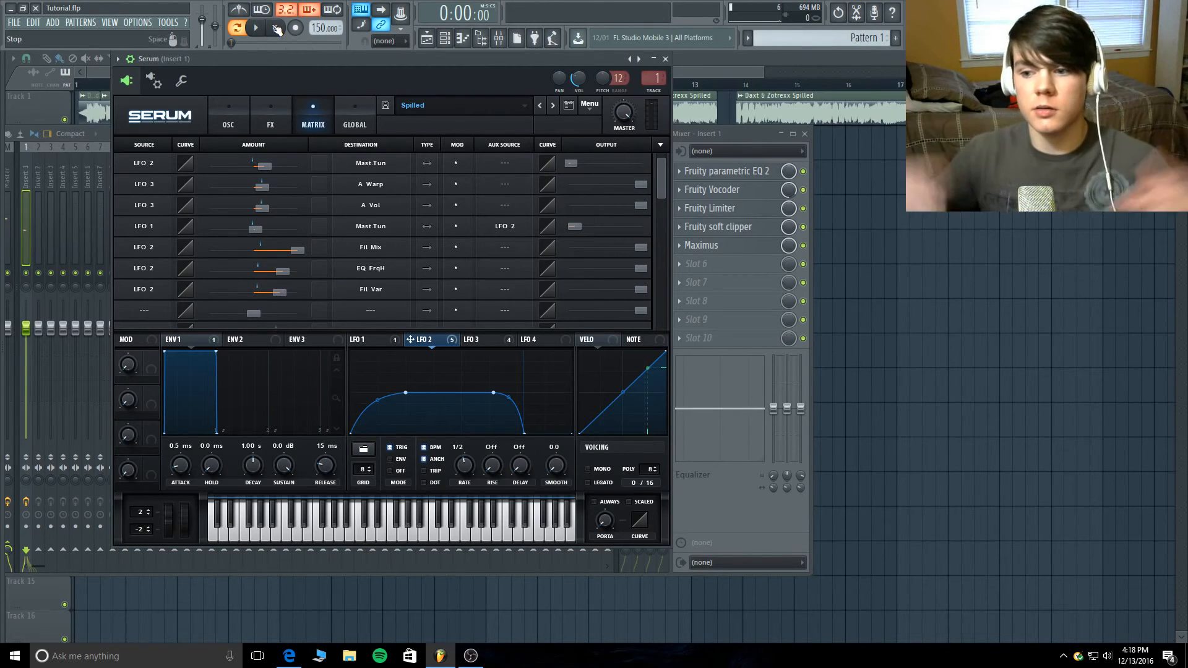
- Restore the LFO 2 to master tune routing's output to maximum and audition the pattern
drag(573, 162, 608, 162)
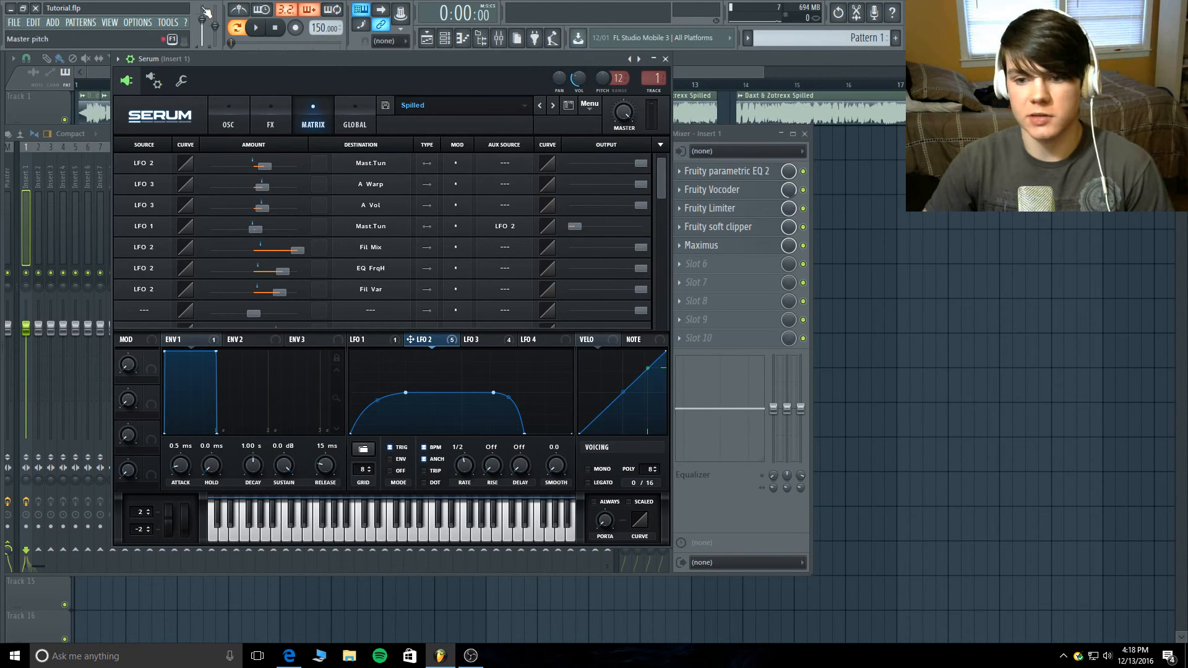
click(256, 28)
click(275, 29)
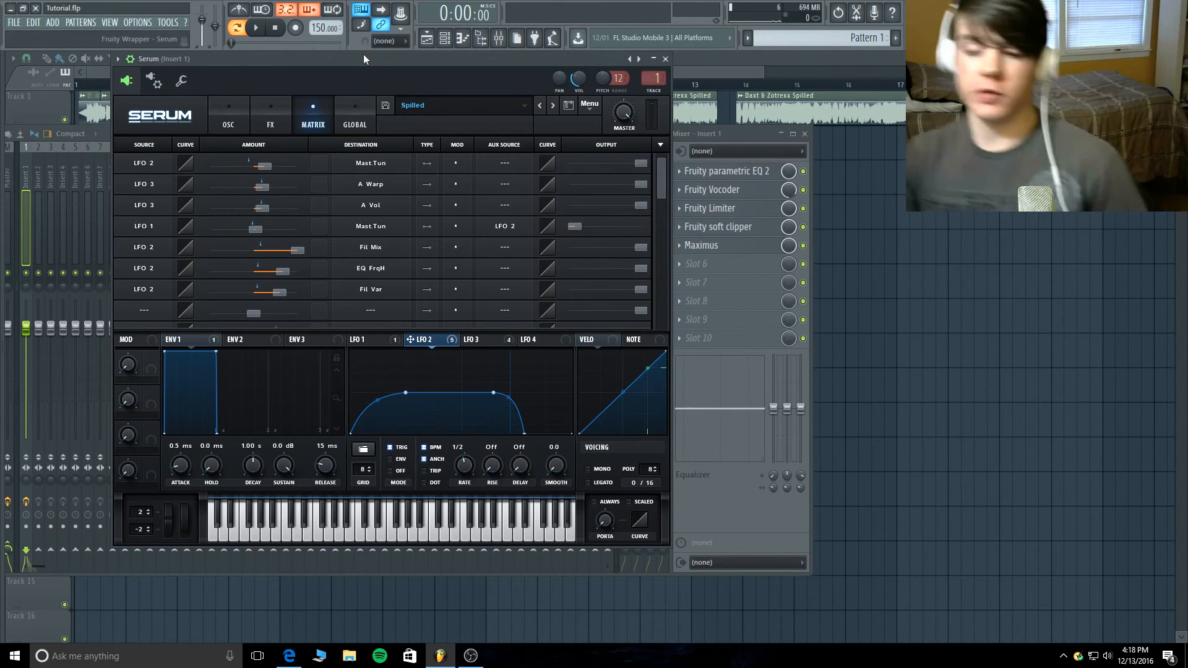
- Reposition the Serum window and review the patch's modulation matrix, oscillator, filter and effects settings
drag(364, 59, 379, 120)
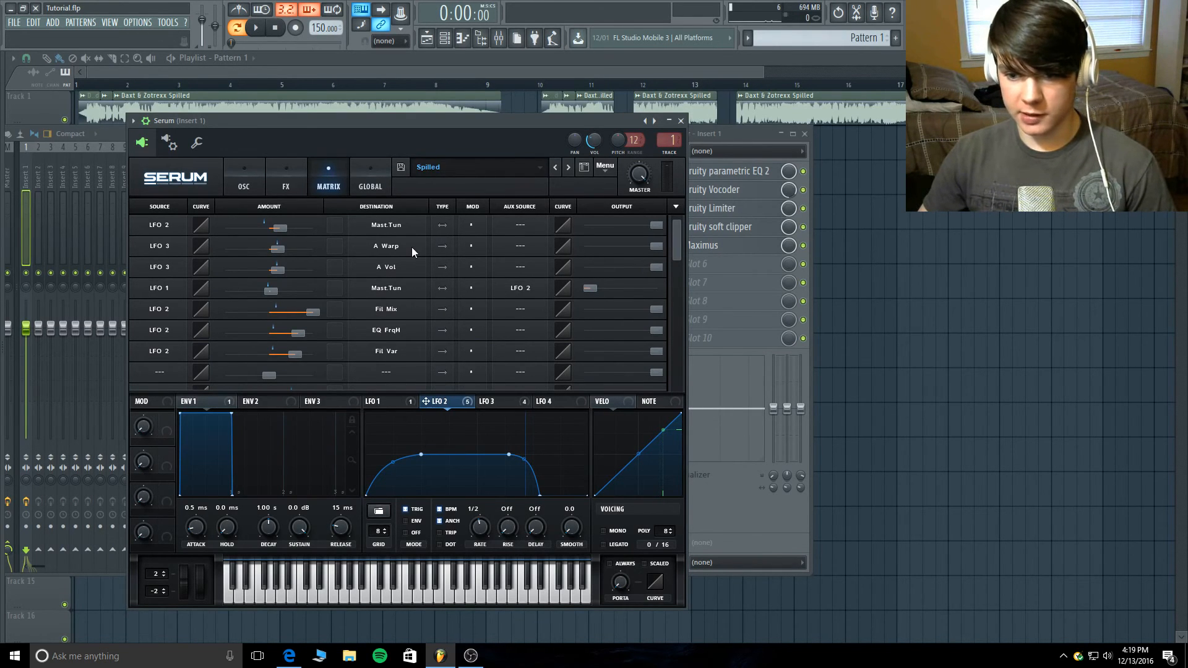
drag(677, 232, 680, 205)
click(248, 179)
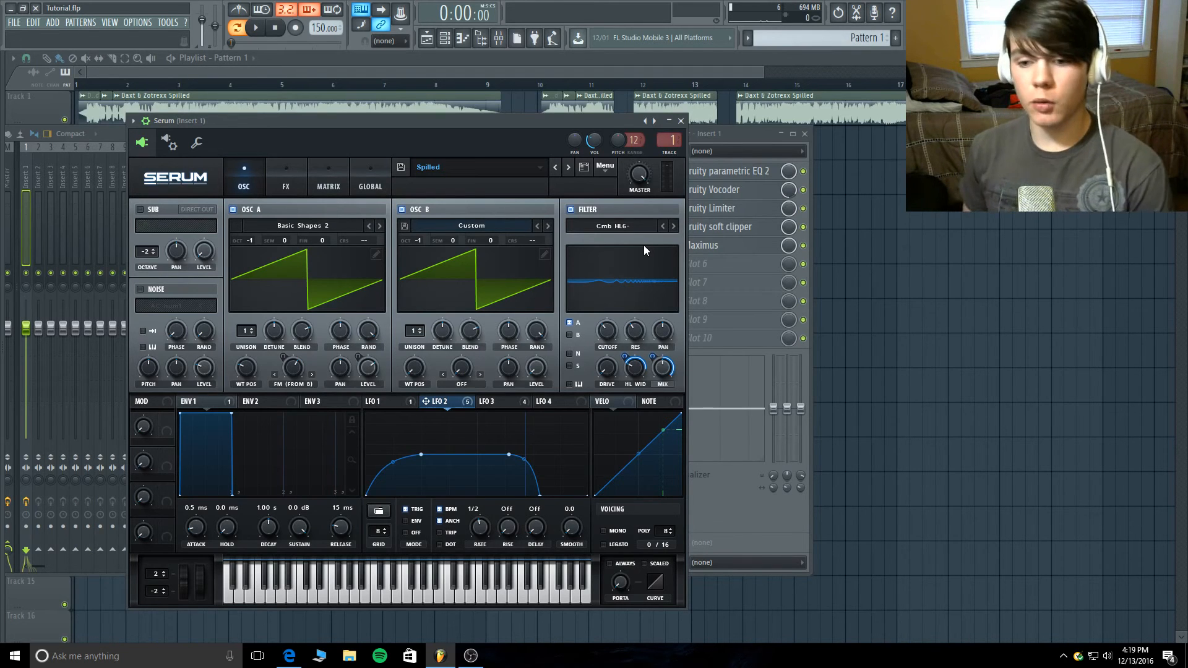
click(286, 167)
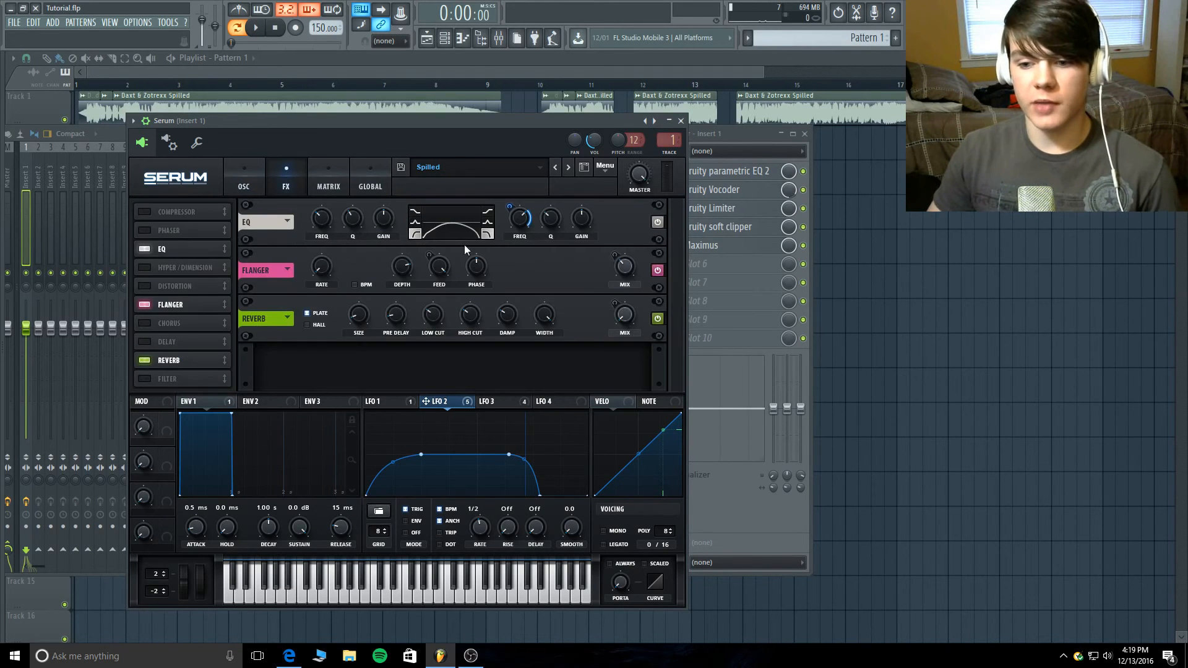
click(262, 180)
click(302, 175)
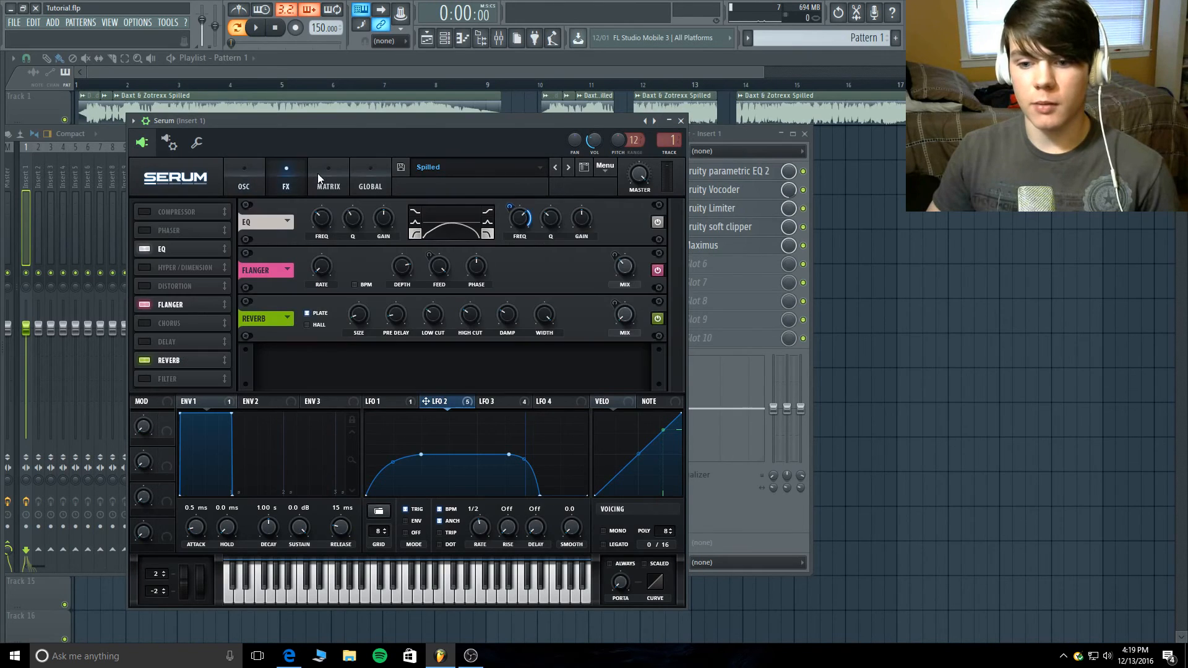
click(317, 173)
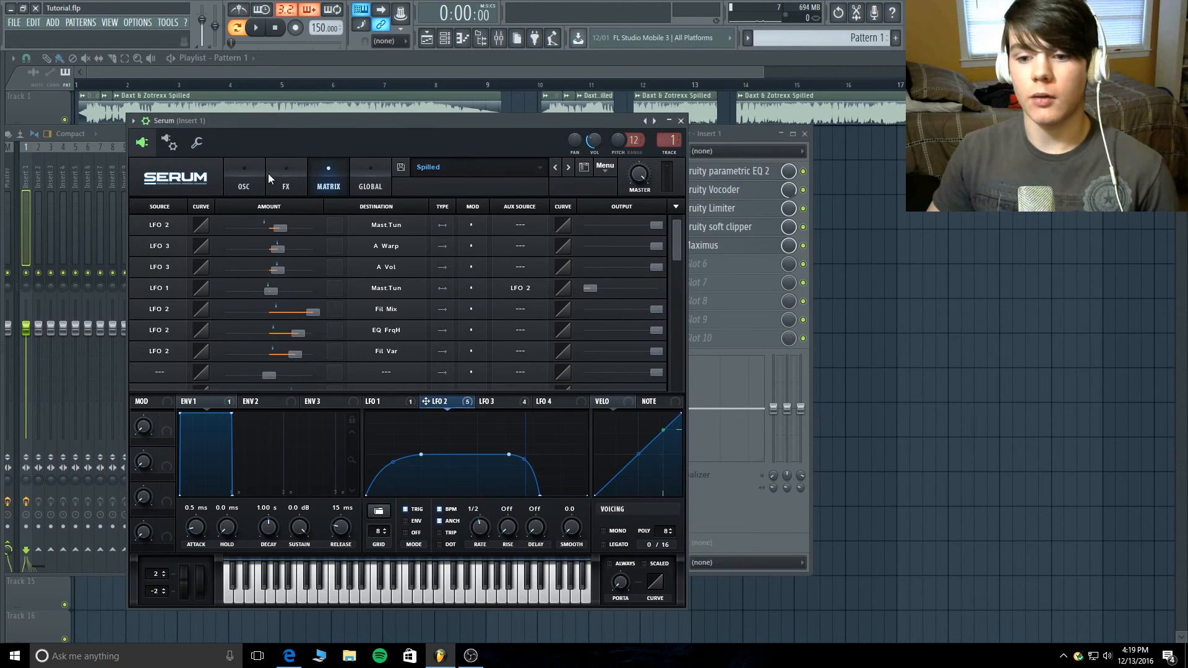
click(227, 166)
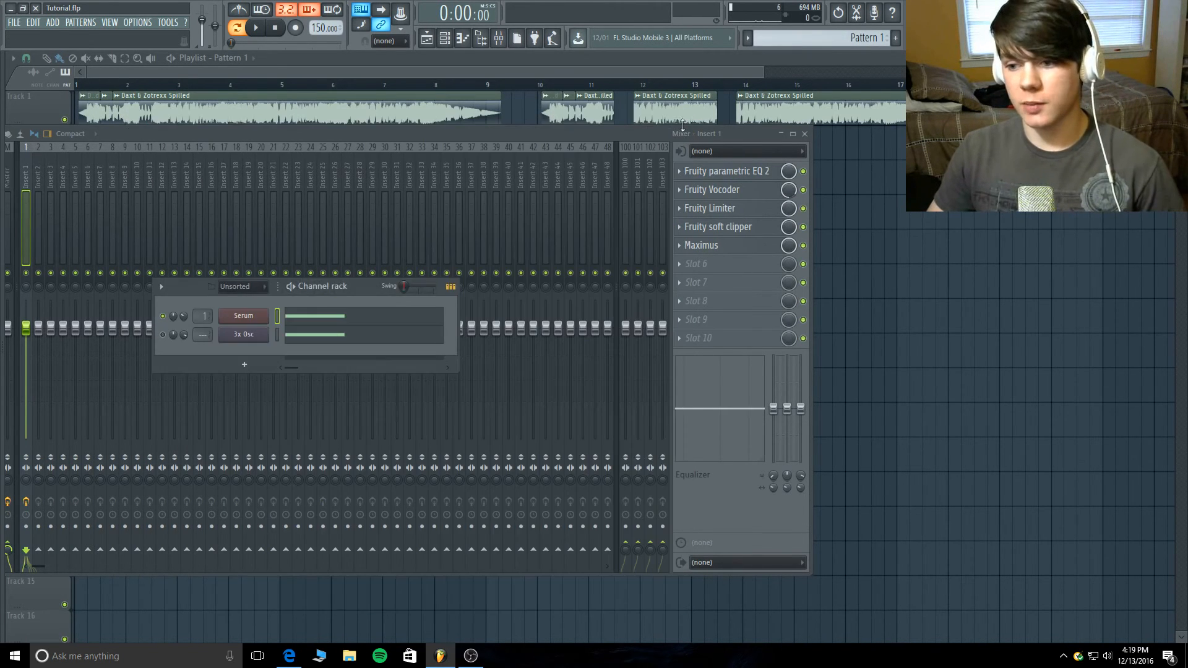
- Close Serum and examine the Fruity parametric EQ 2 and Fruity Vocoder settings on mixer Insert 1
click(681, 120)
click(735, 179)
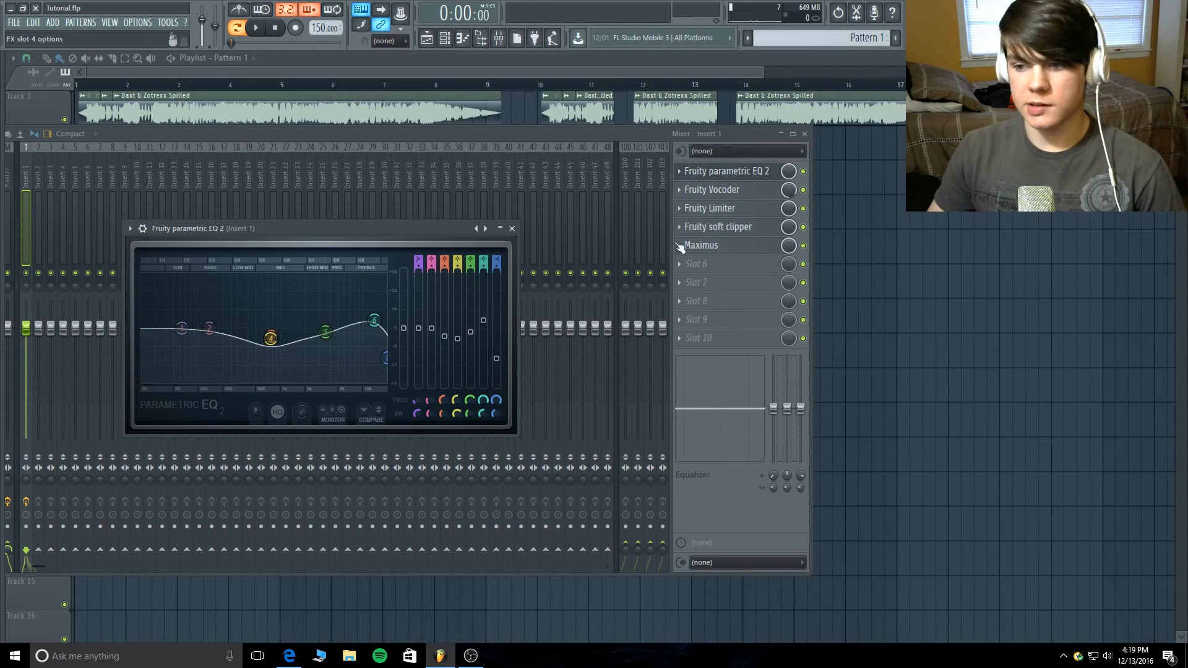
click(725, 178)
click(734, 188)
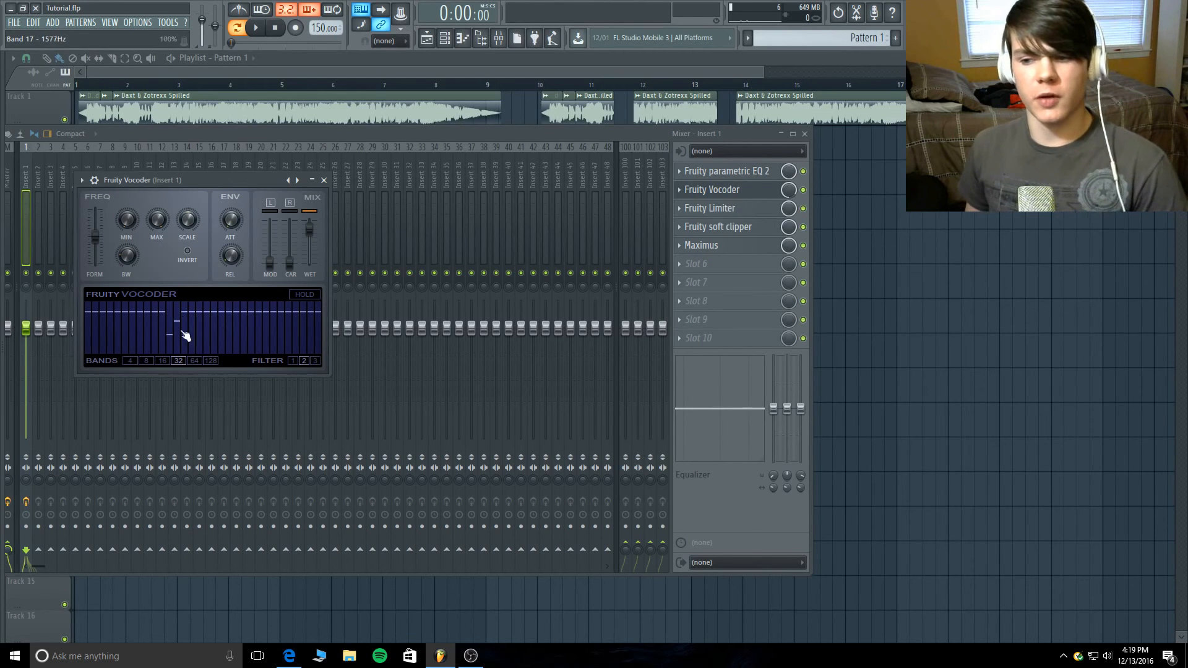
click(729, 199)
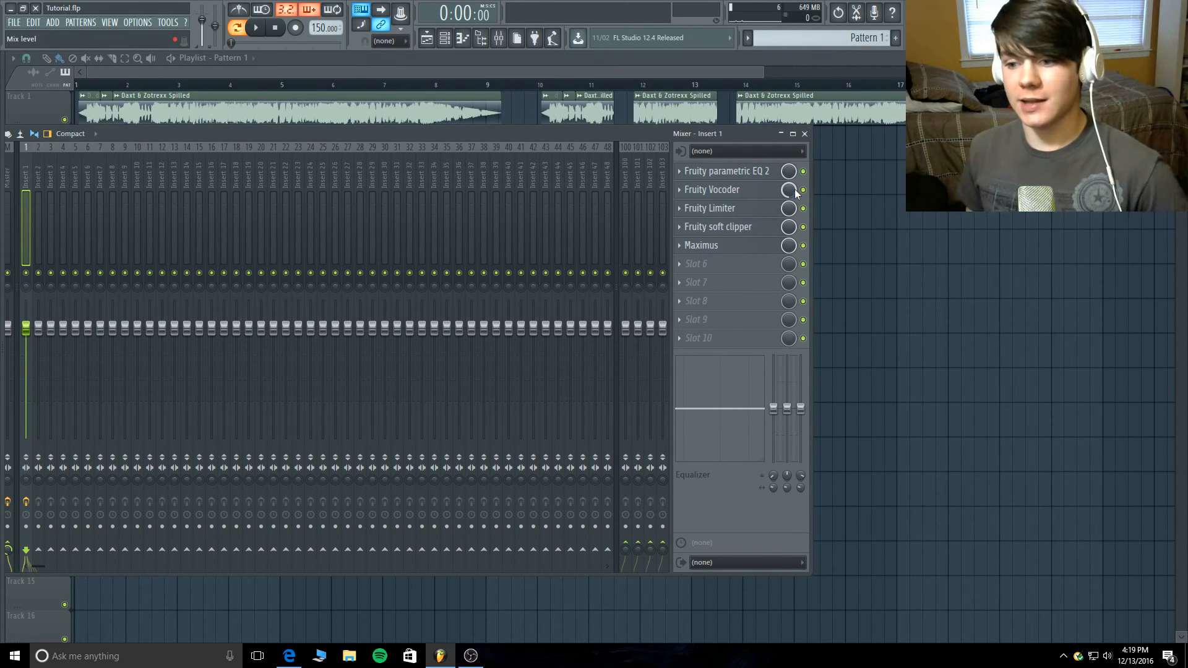
- Examine the Fruity Limiter, Fruity soft clipper and Maximus settings on mixer Insert 1
click(741, 212)
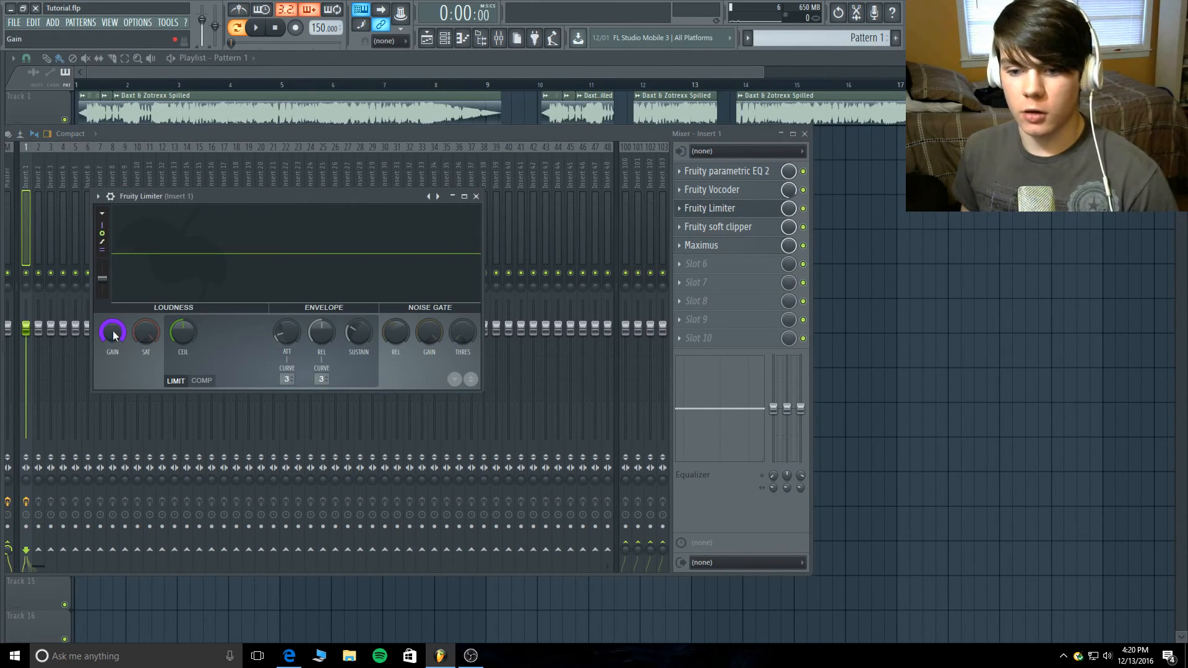
click(718, 211)
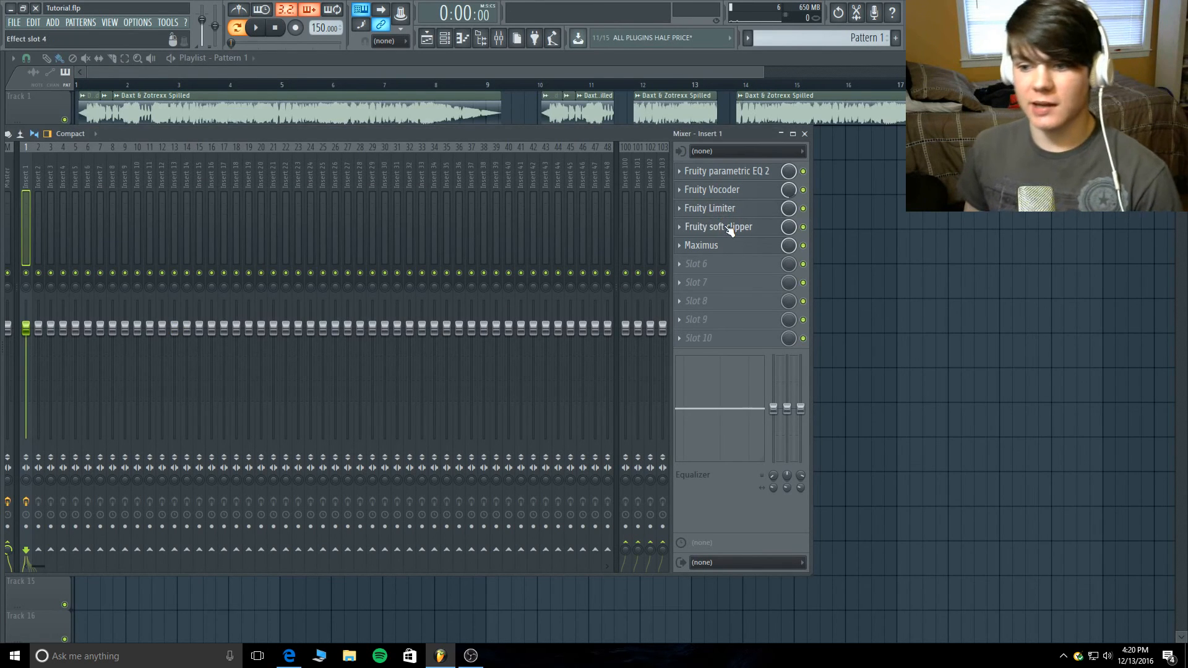
click(730, 227)
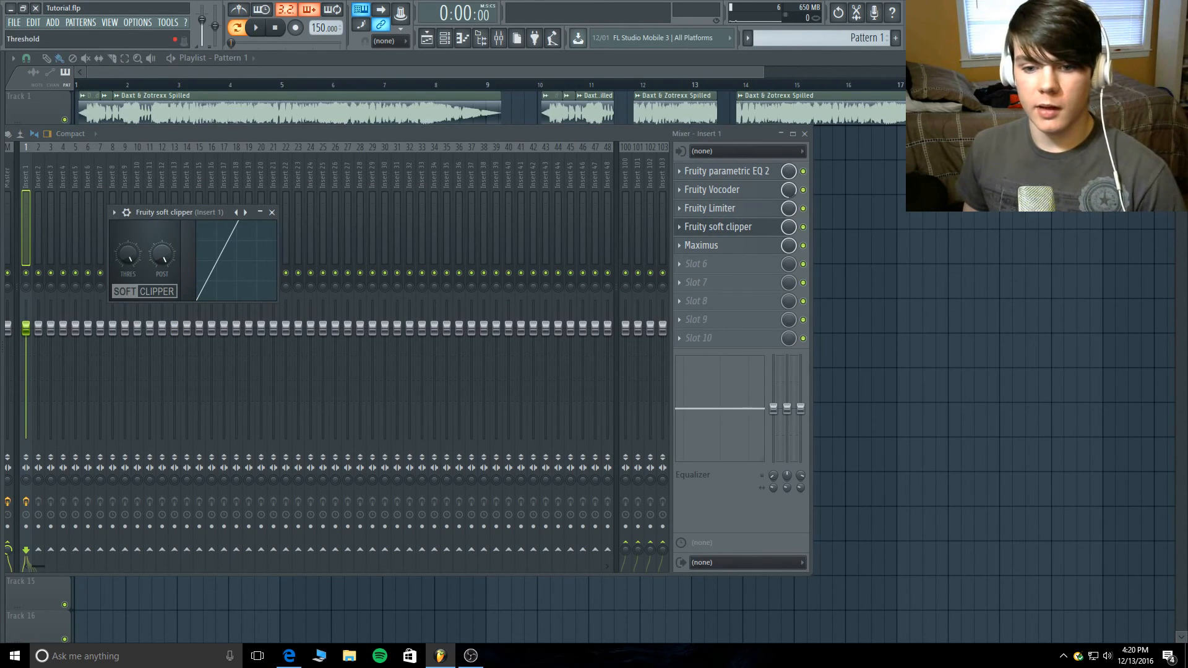
click(748, 229)
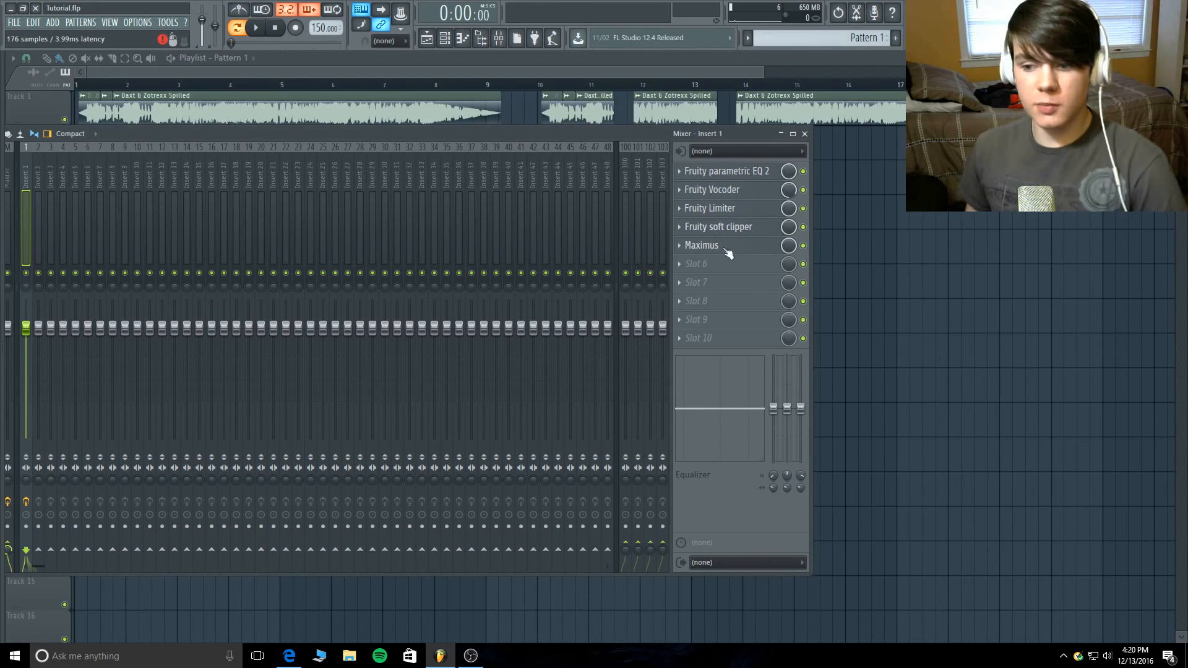
click(721, 247)
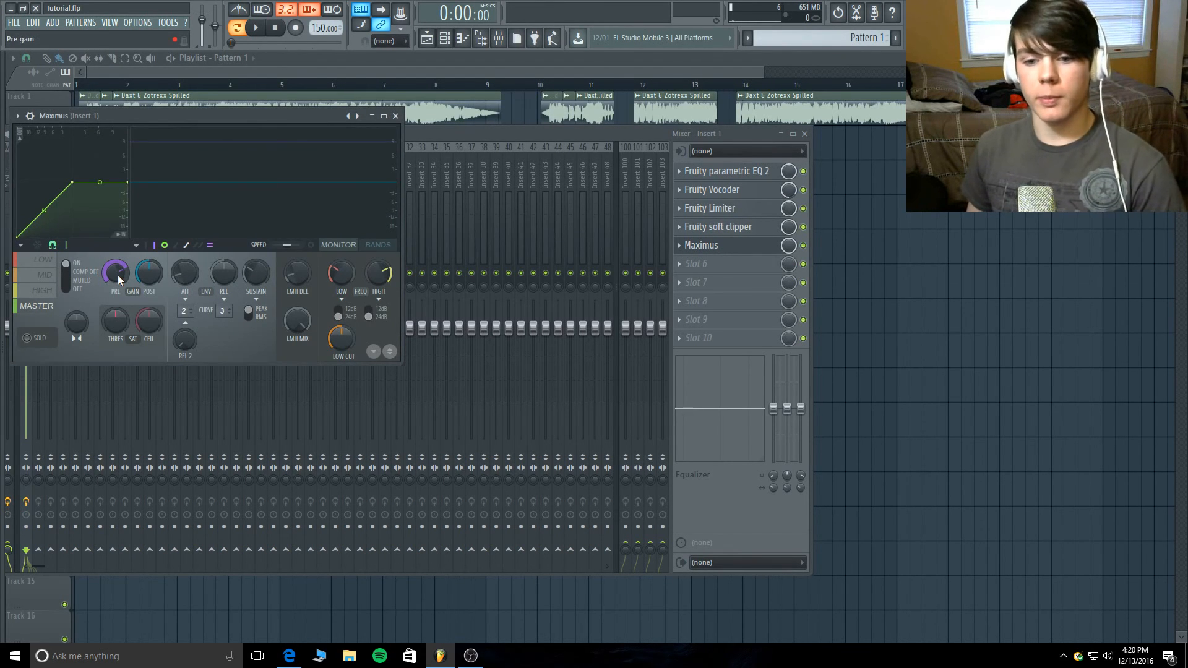
- Close Maximus and disable the Fruity Limiter, Fruity soft clipper and Maximus slots on Insert 1
click(808, 210)
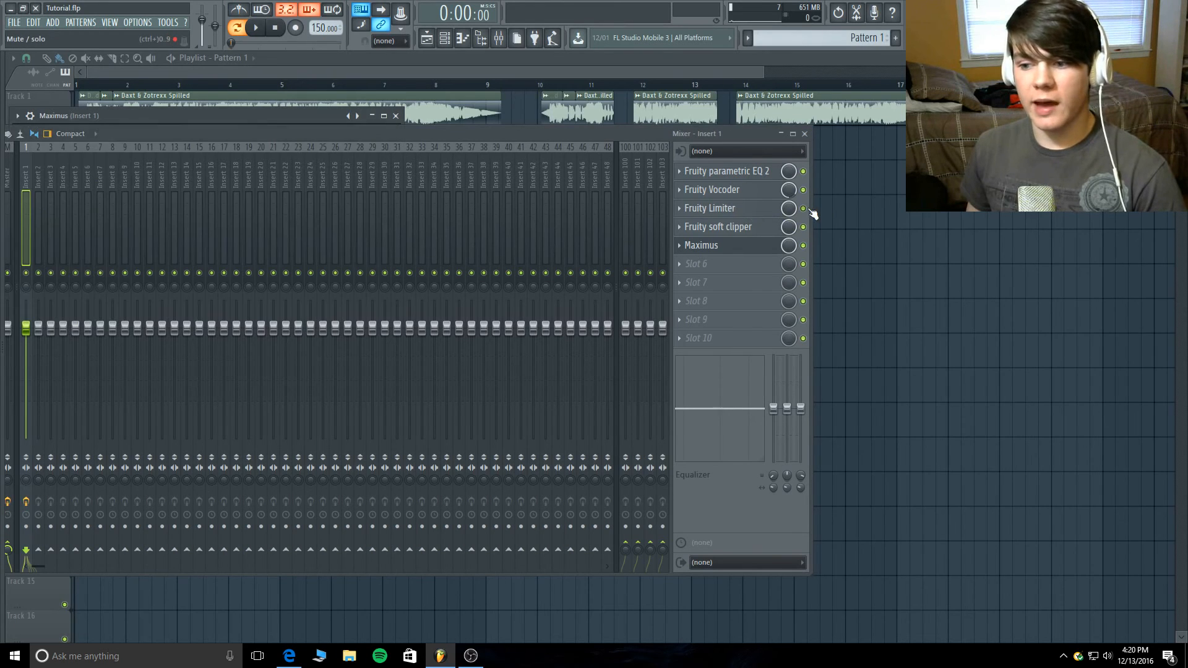
click(809, 210)
click(808, 224)
click(804, 243)
click(738, 248)
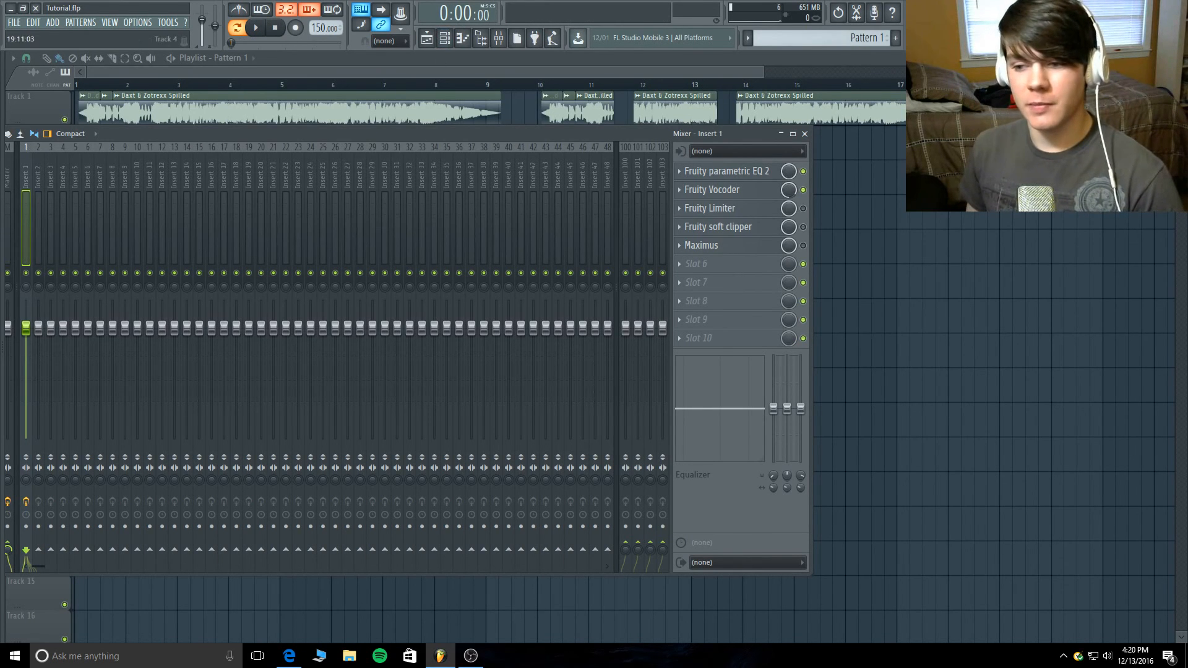
- Briefly view Serum from the channel rack, close it, and check the system speaker volume
click(461, 39)
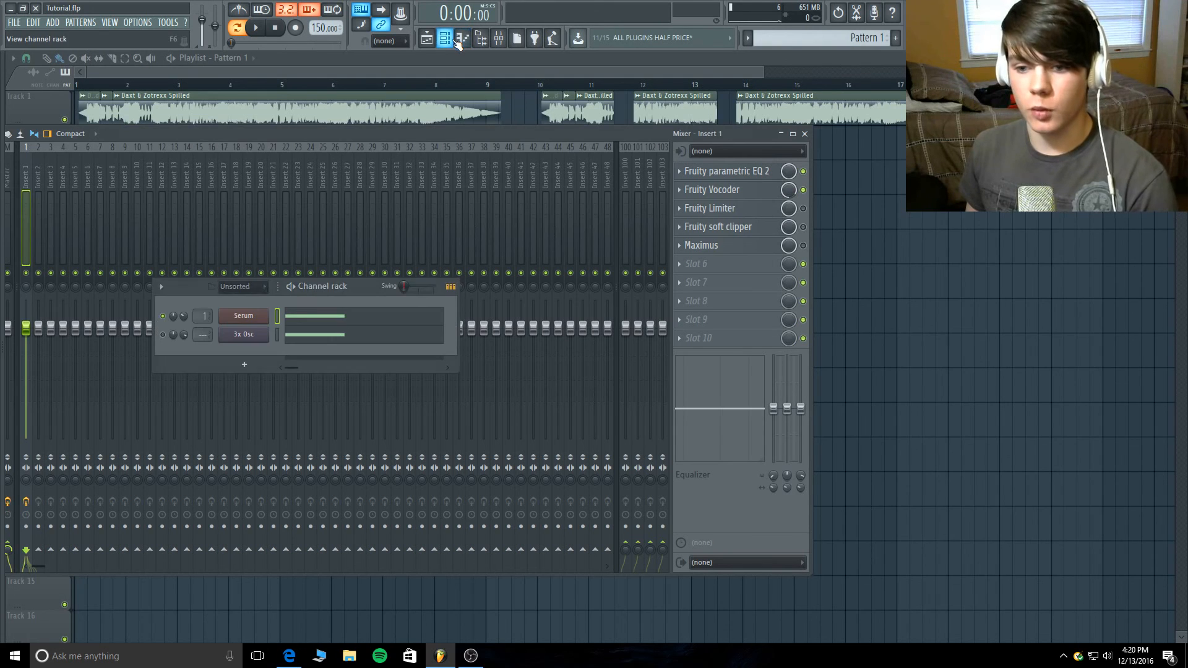
click(259, 315)
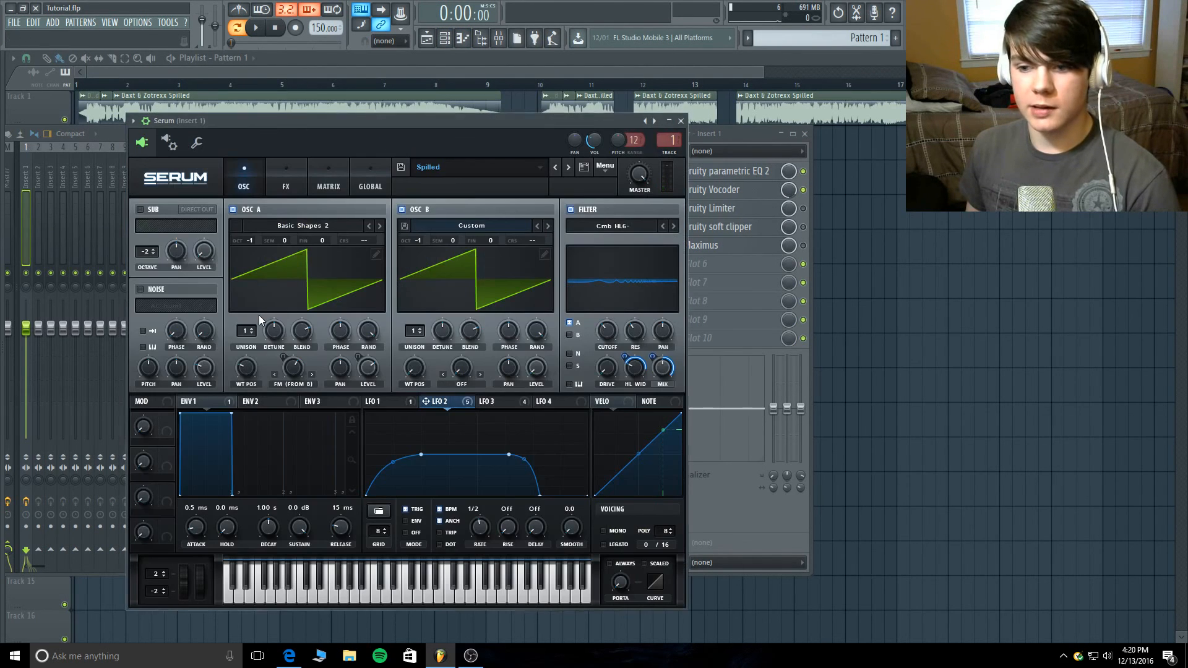
click(681, 121)
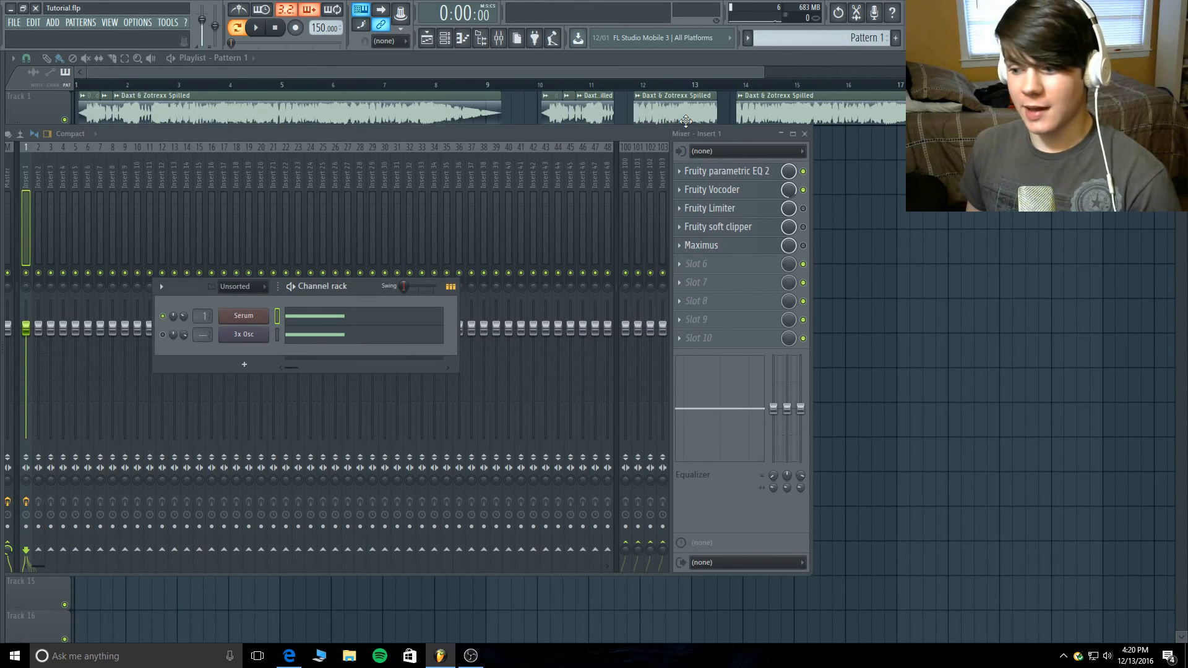
click(1107, 656)
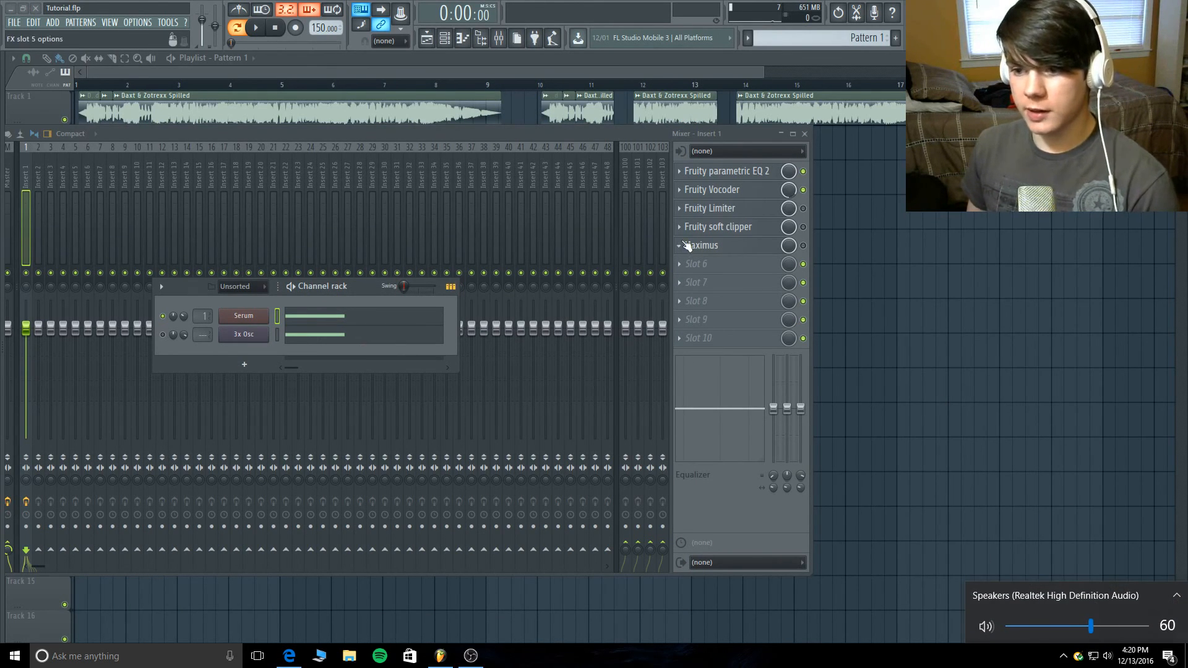
click(608, 138)
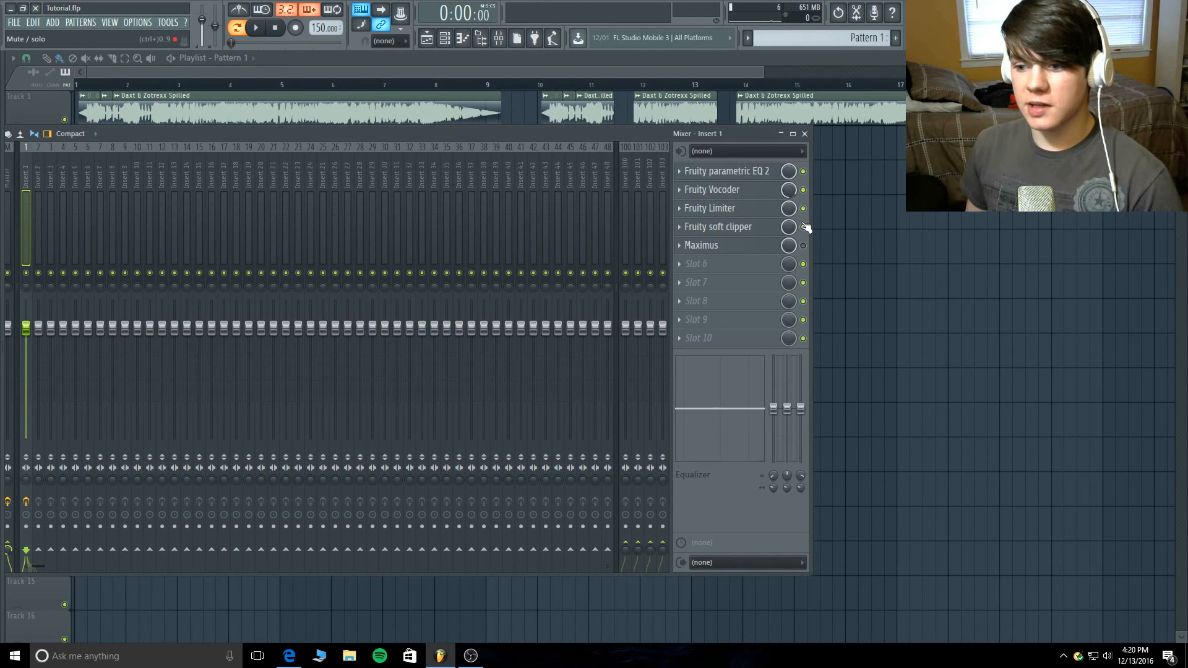
- Re-enable Fruity Limiter, Fruity soft clipper and Maximus on Insert 1 and open the soft clipper's settings
click(751, 209)
click(751, 209)
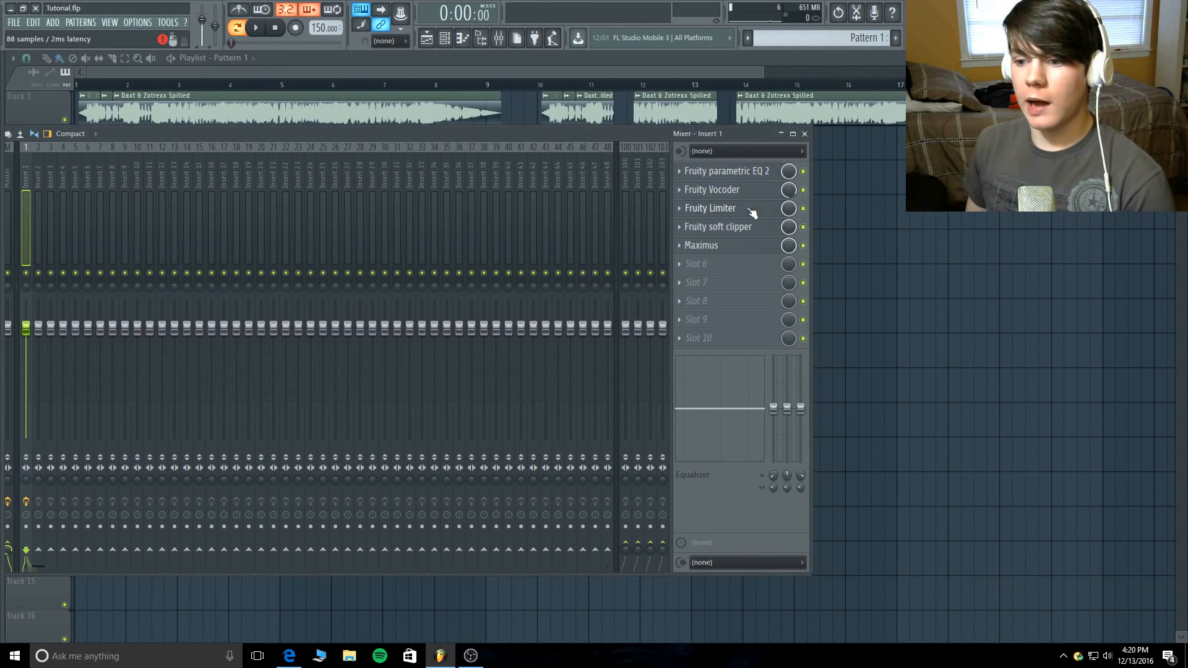
click(750, 226)
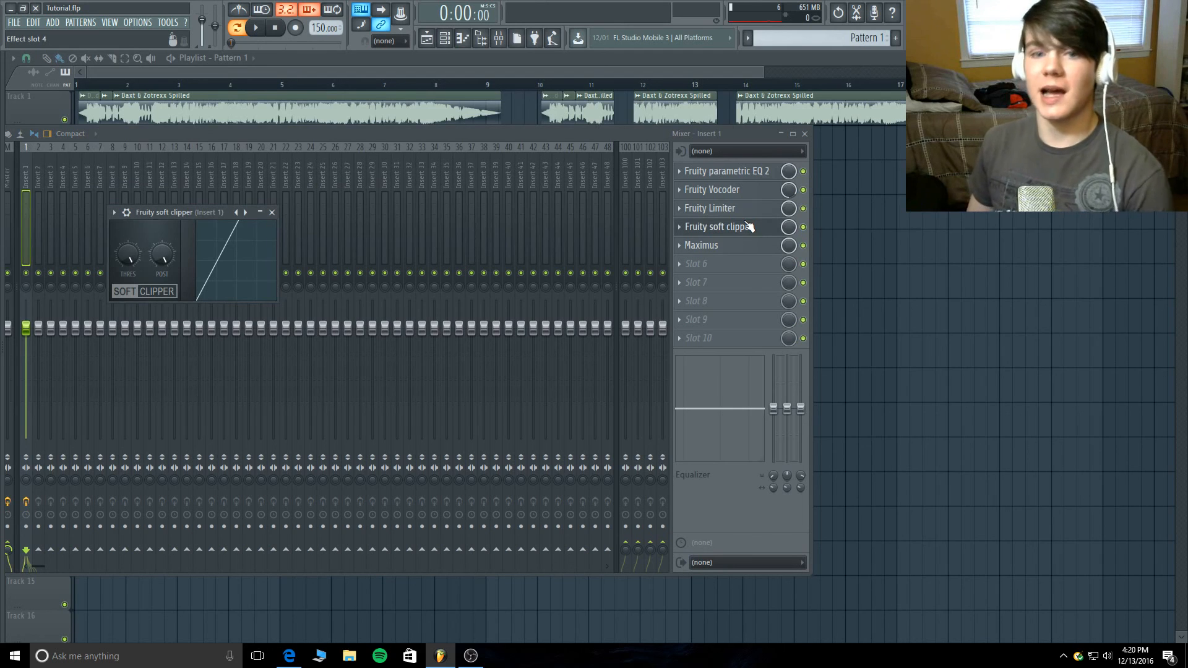
- Close the soft clipper and briefly view the Fruity Limiter and Maximus settings on mixer Insert 1
click(749, 226)
click(750, 209)
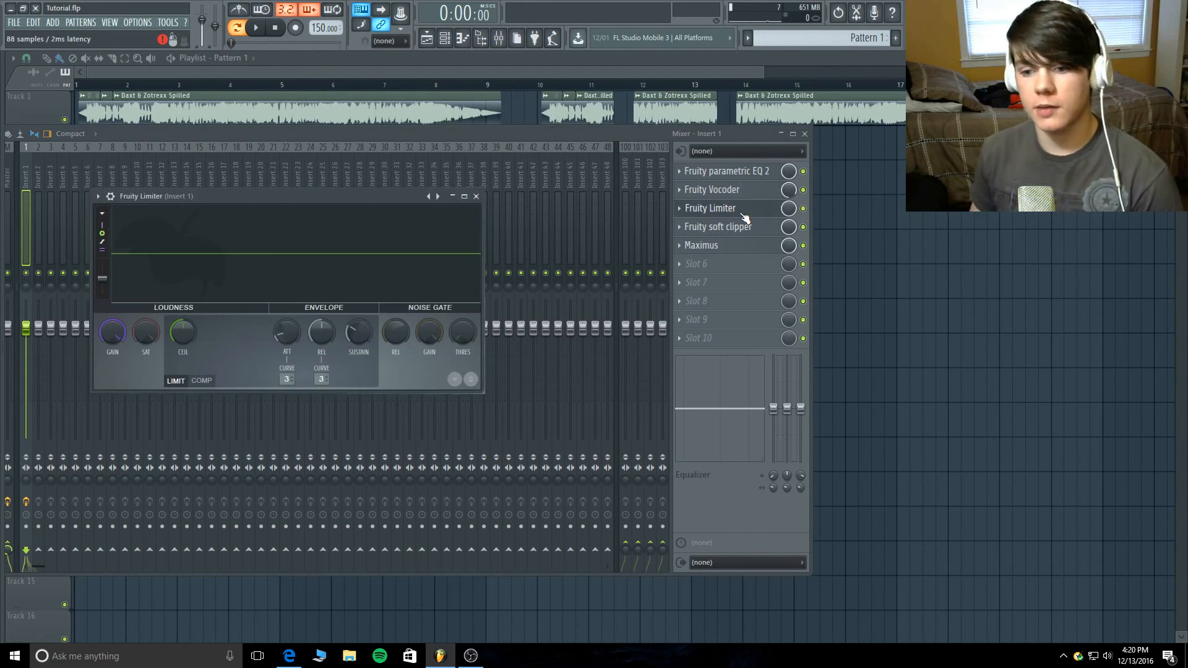
click(751, 209)
click(741, 245)
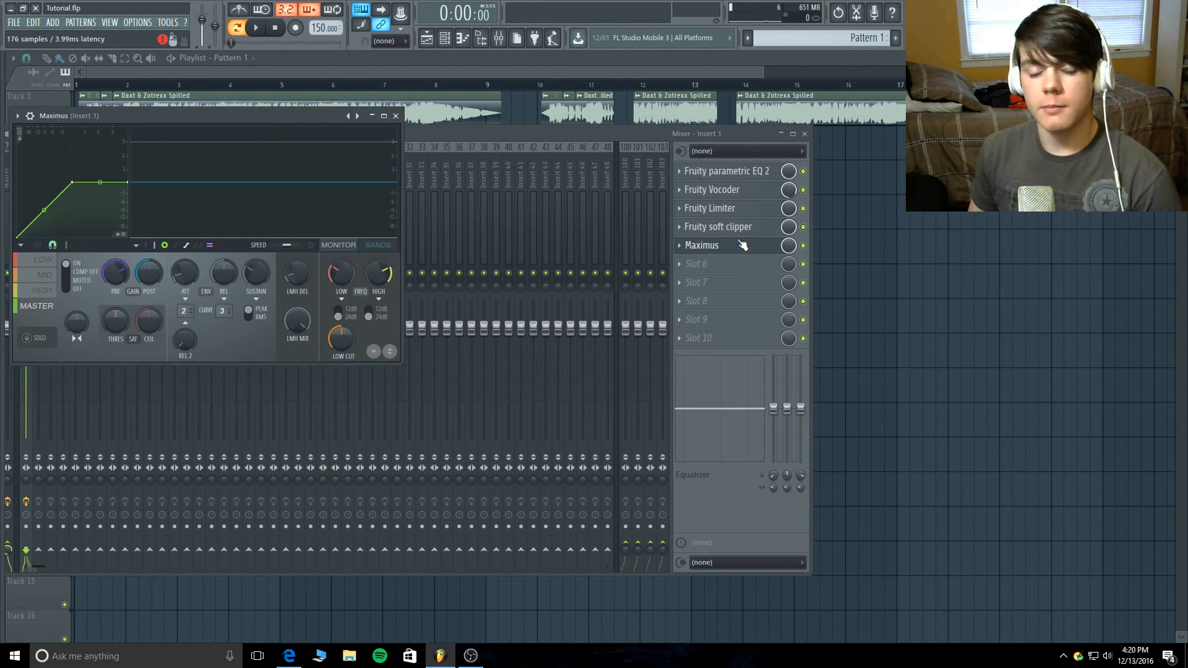
click(742, 245)
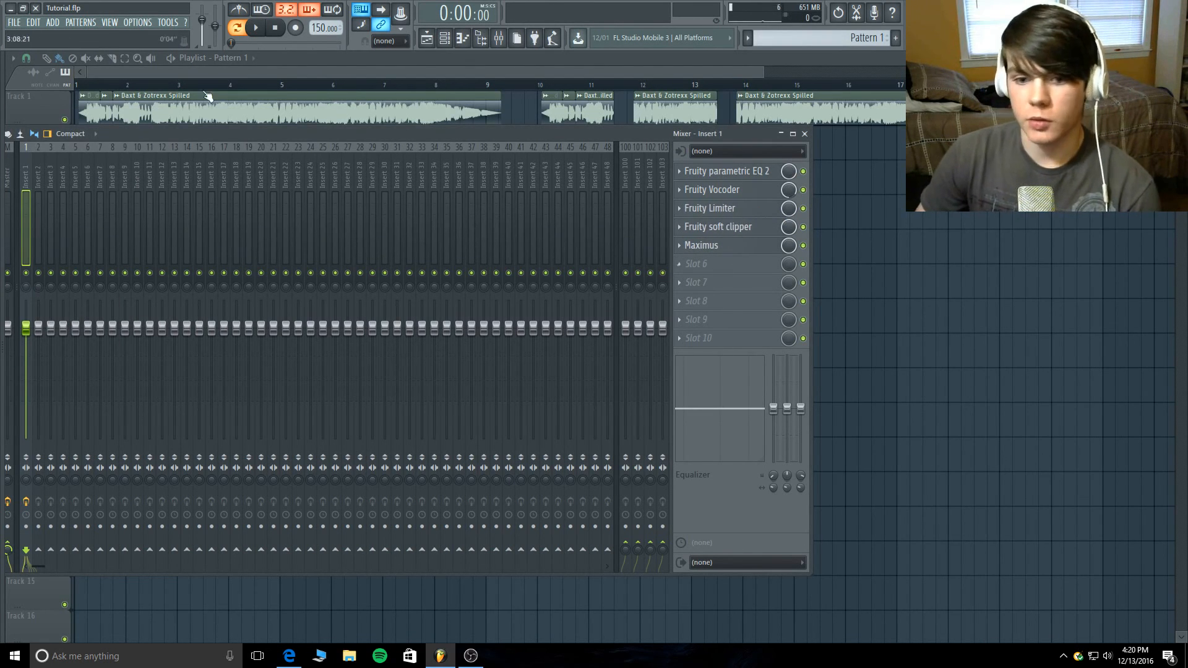
- Close the mixer, view the sample settings of the first Snare 2 - Loop_3 clip in the playlist, and close them
drag(203, 132, 300, 188)
key(F9)
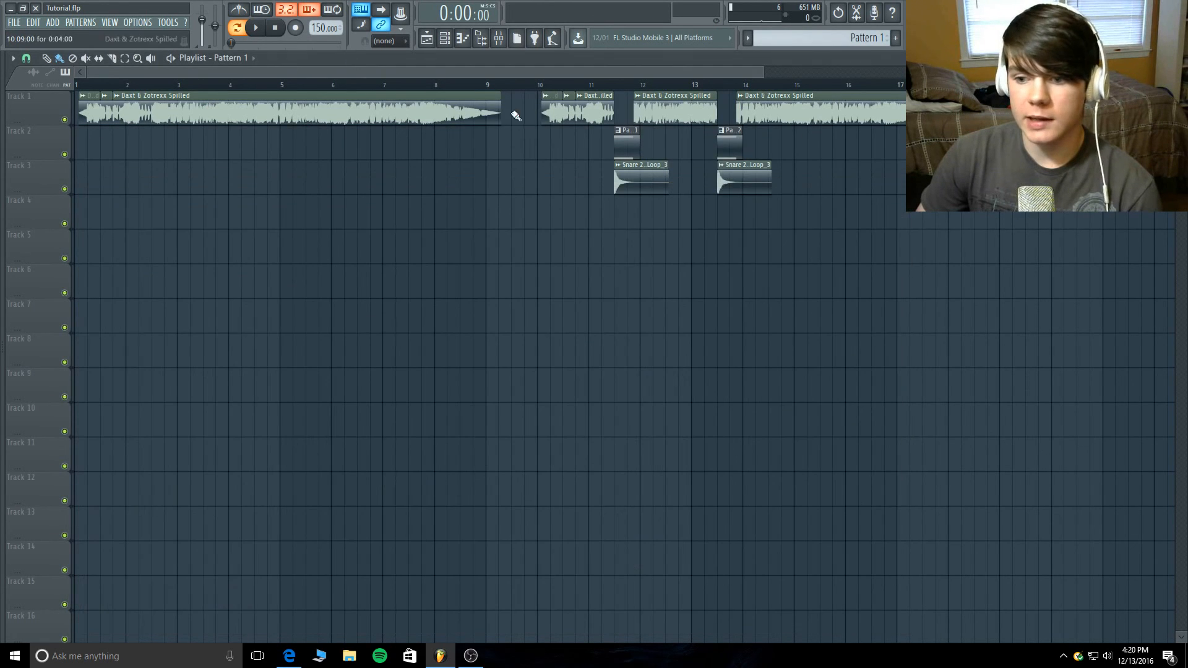
double_click(632, 175)
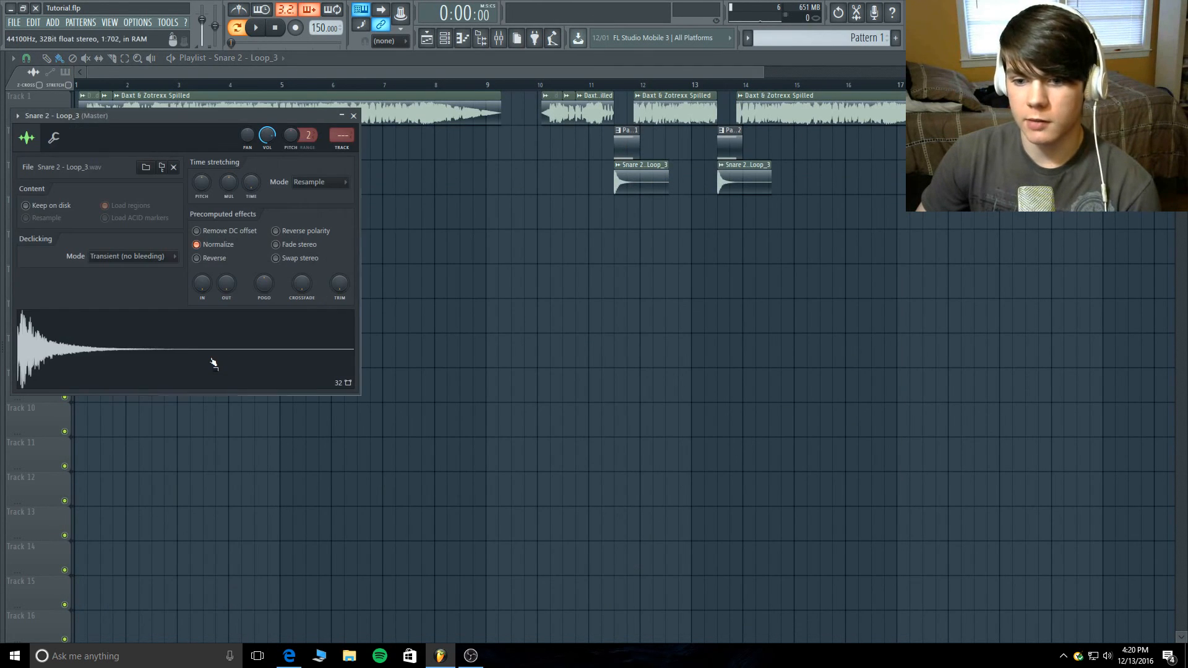
click(354, 116)
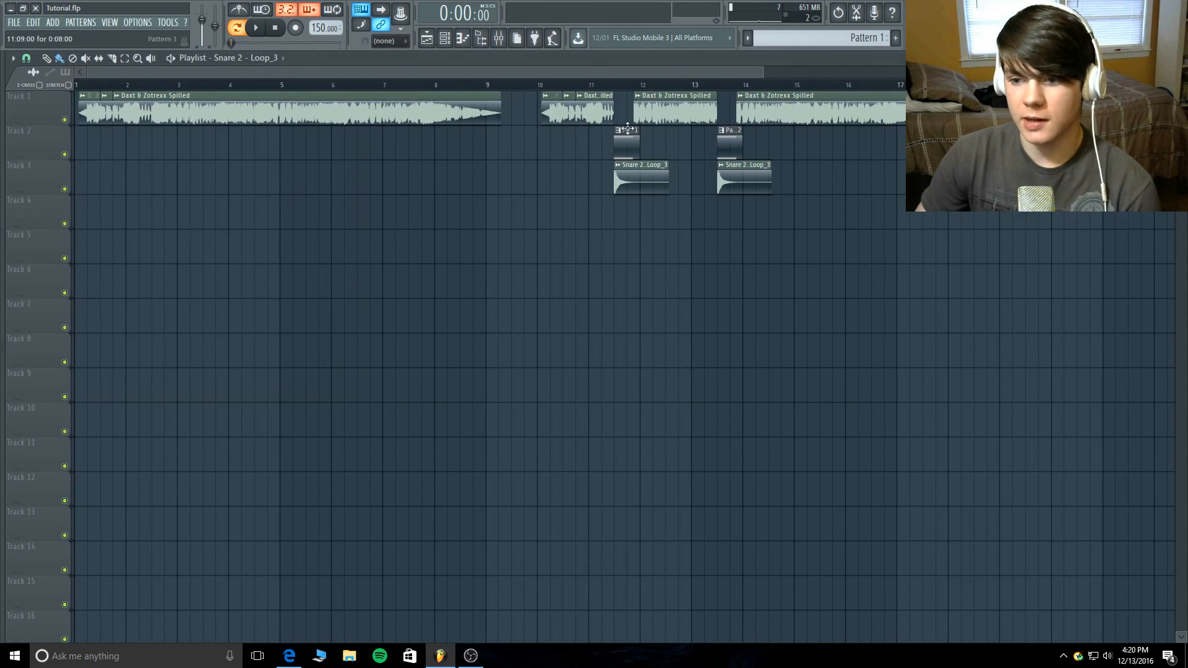
- Show the Unsorted channels in the channel rack, review Serum's Spilled patch on the oscillator page, and close Serum
click(446, 38)
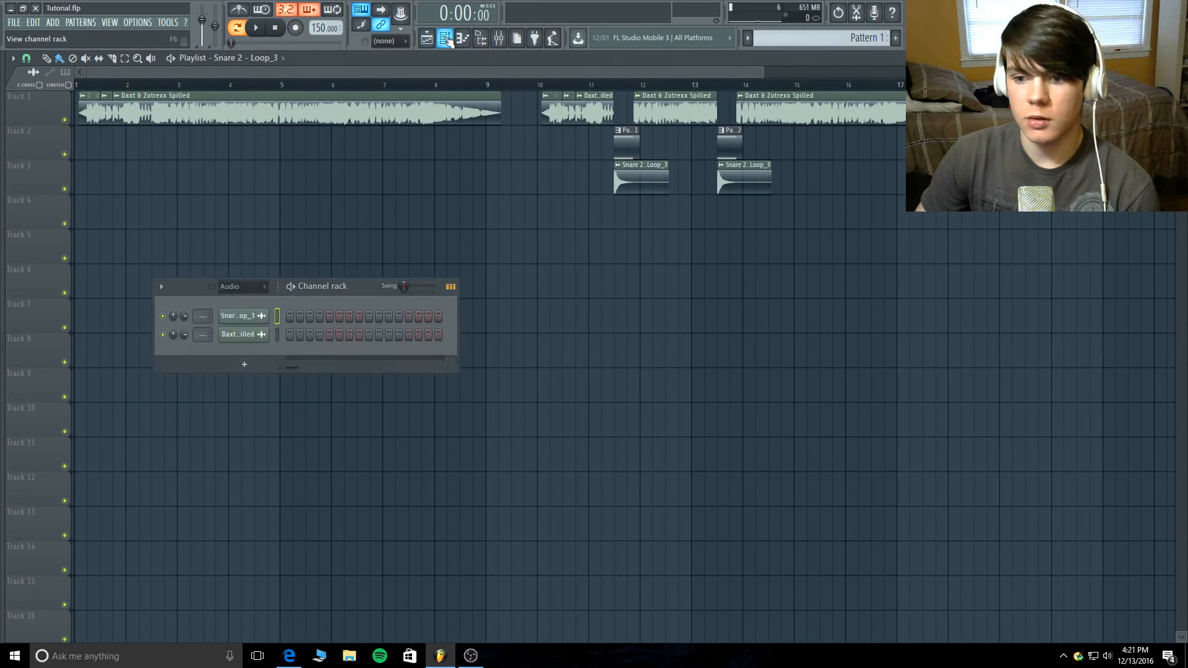
click(247, 286)
click(241, 317)
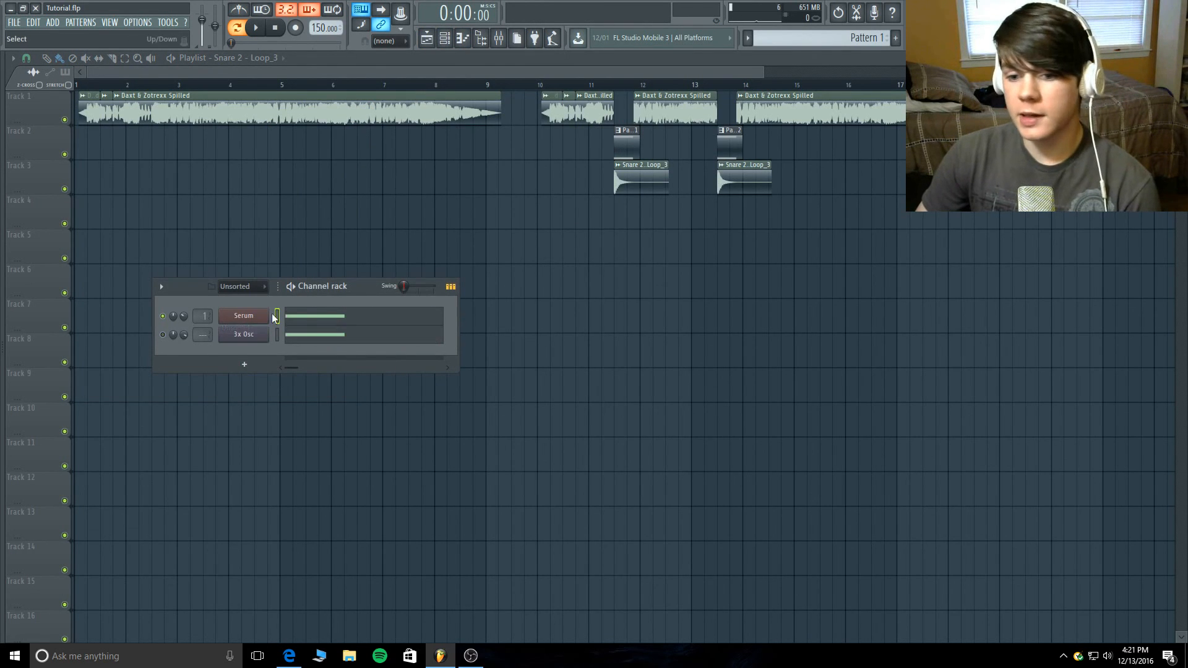
click(263, 314)
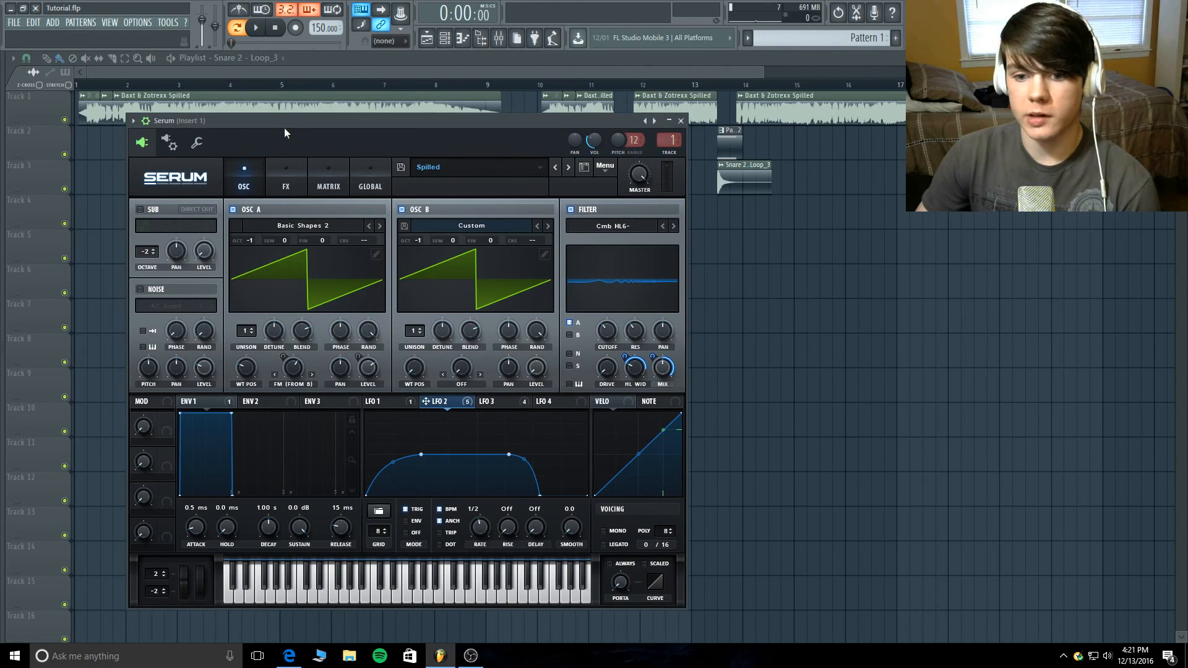
drag(284, 127, 241, 129)
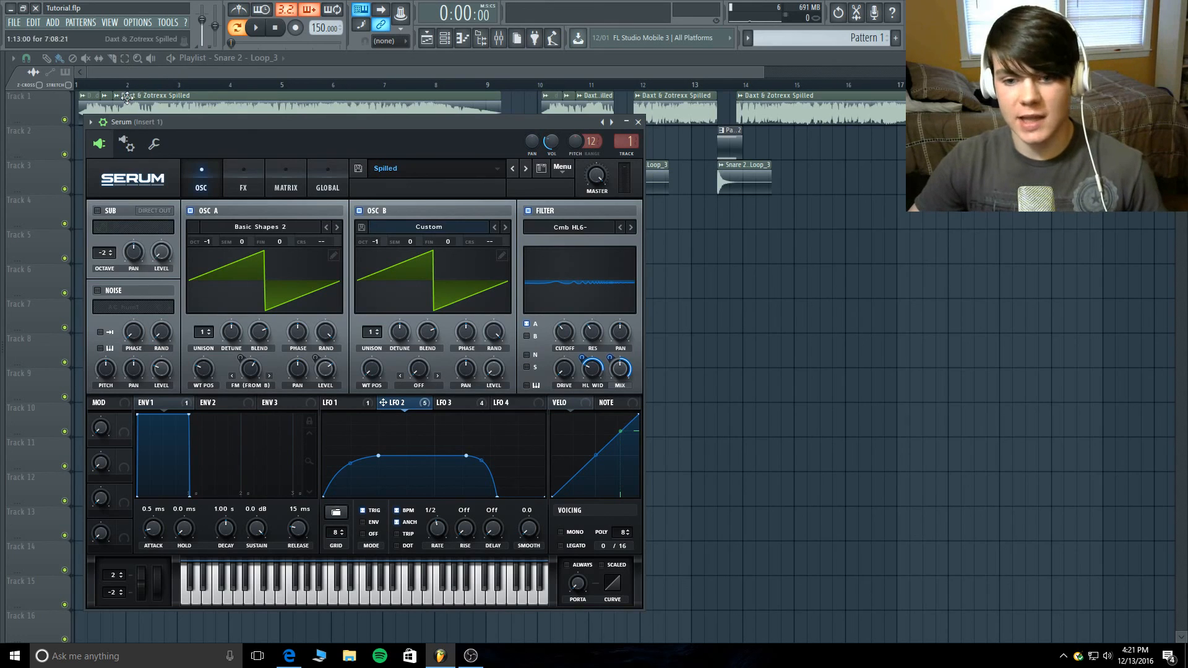
click(639, 123)
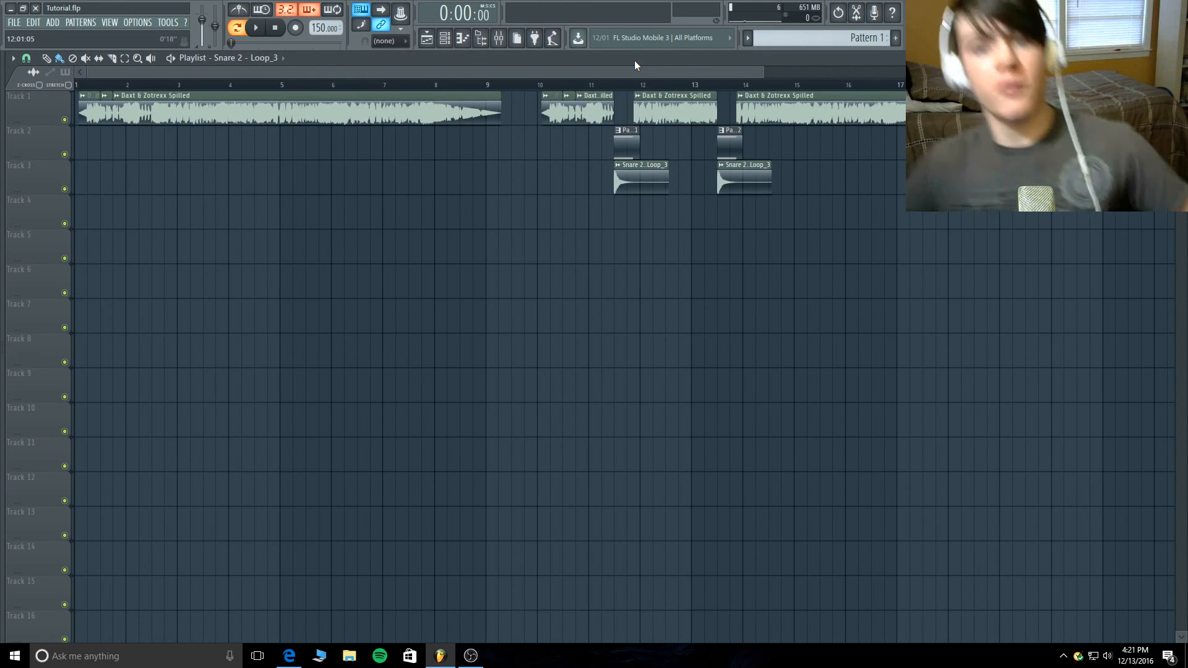
- Switch to OBS to check the running recording and shift its window aside
click(470, 656)
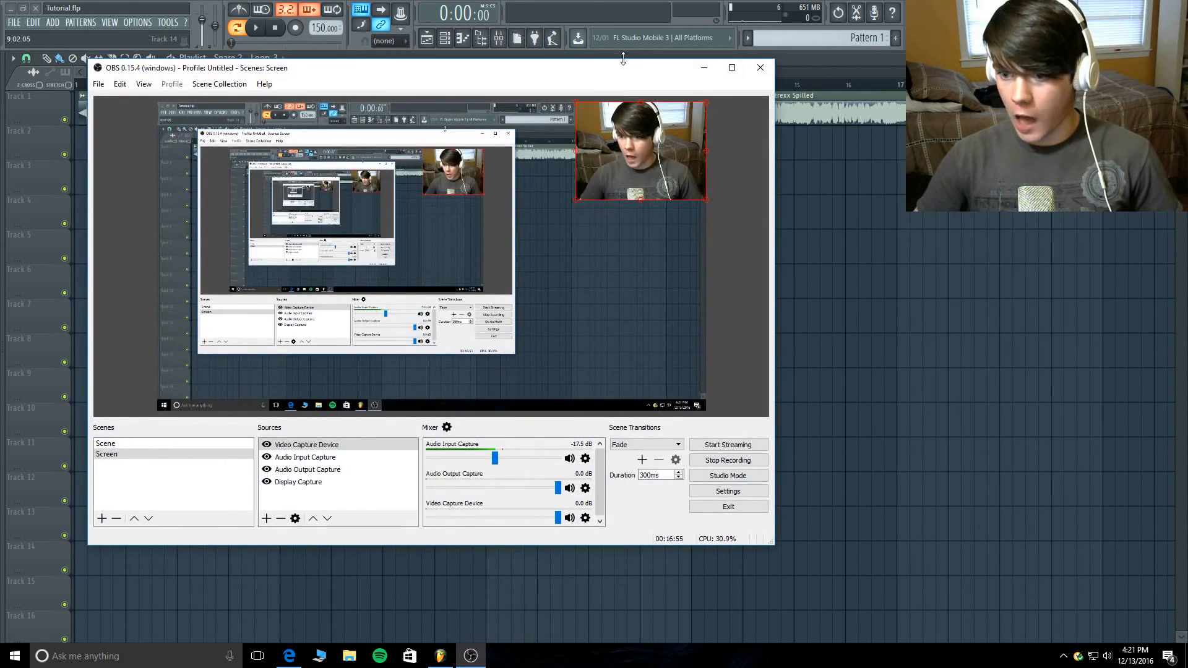
drag(624, 60, 561, 59)
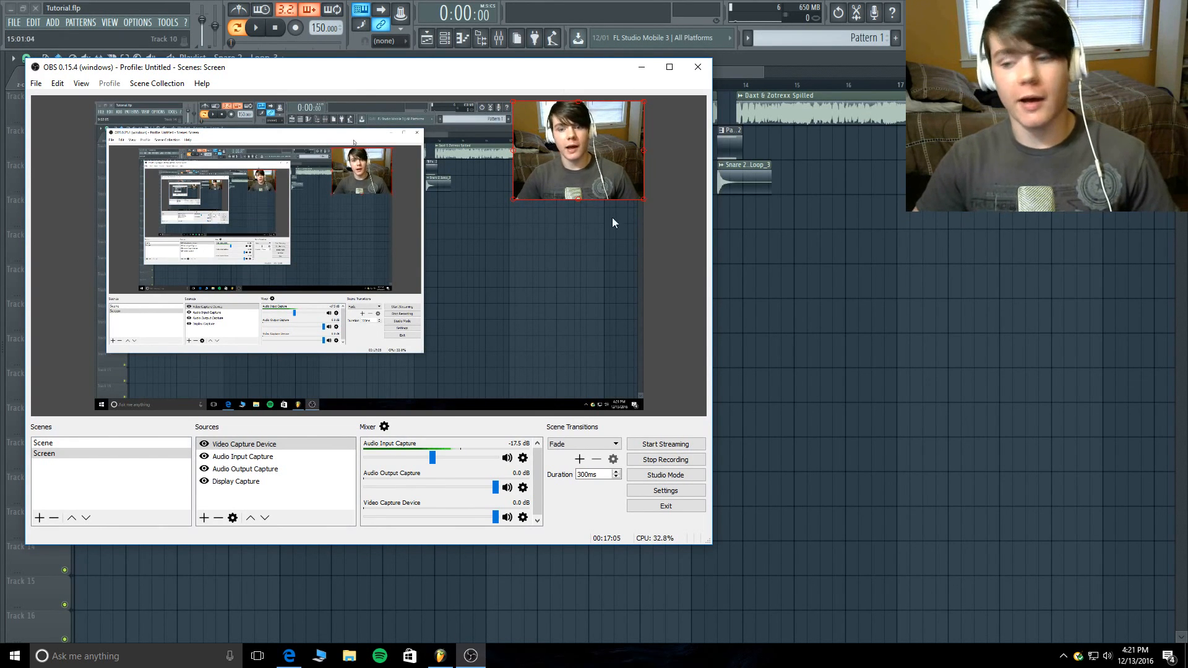
- Open the Sound Design Requests document from the desktop in Word, dismiss the subscription notice, review the list, minimize it, and return to OBS
key(super+d)
click(128, 362)
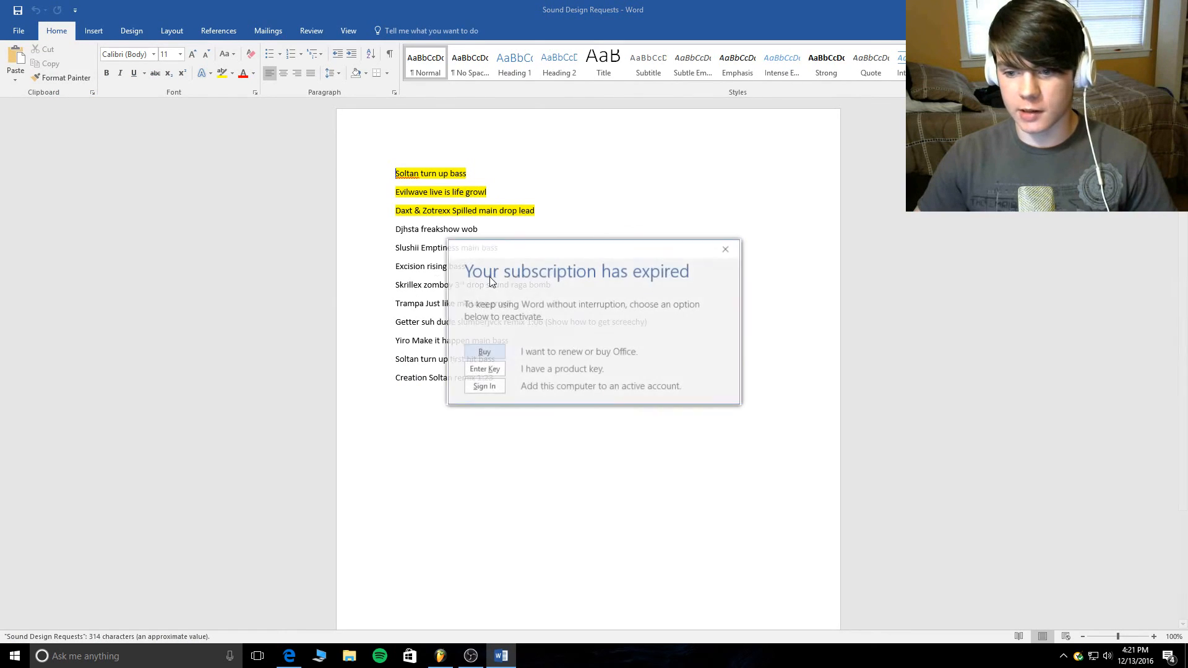
click(726, 249)
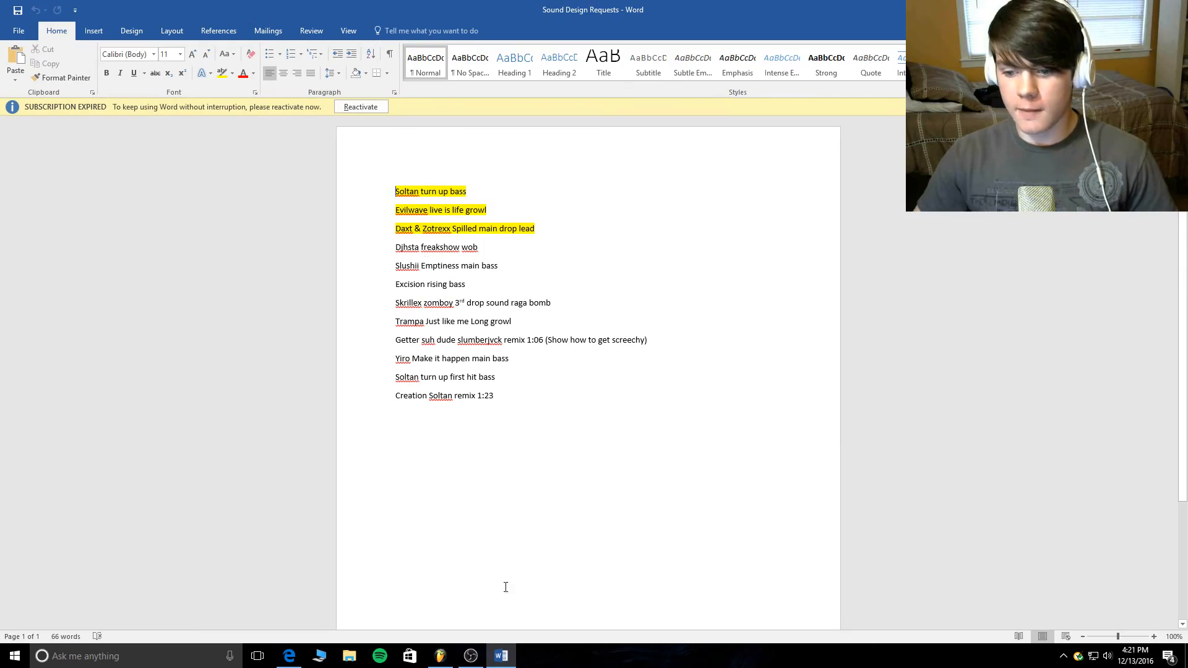
click(501, 656)
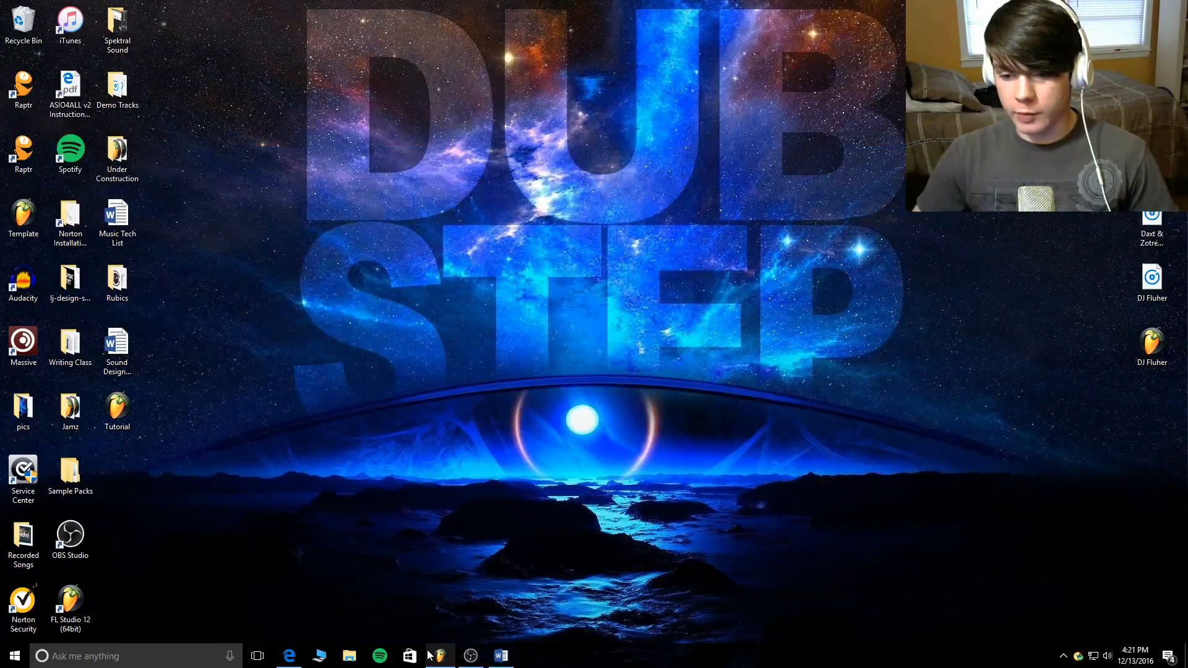
click(471, 656)
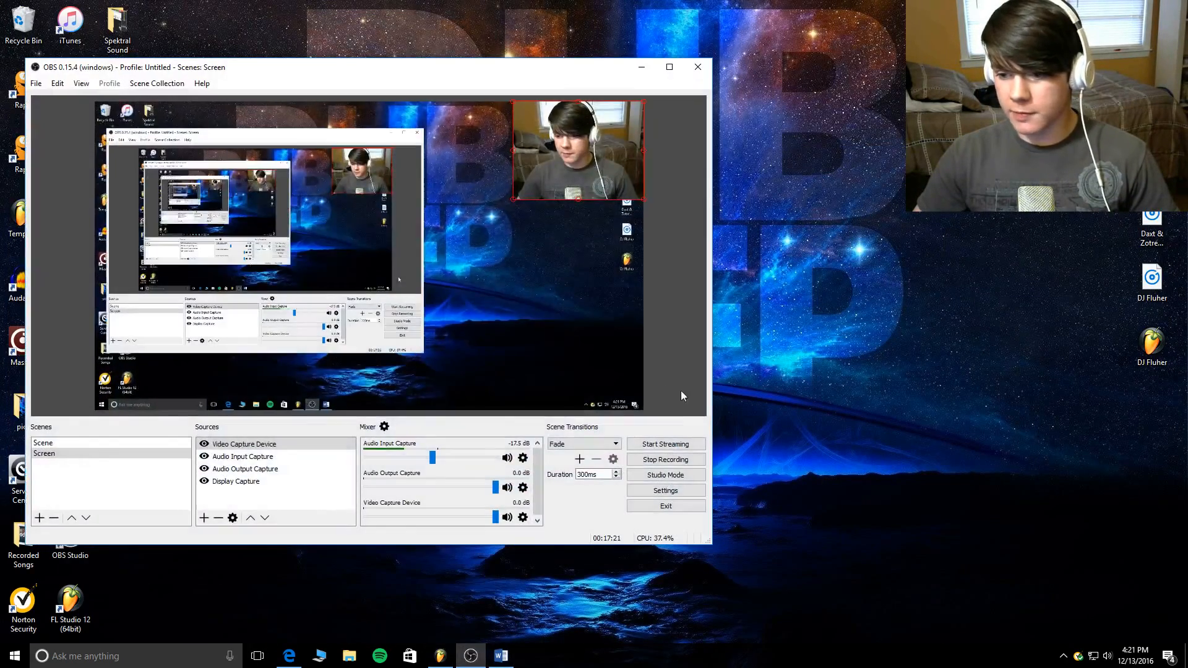